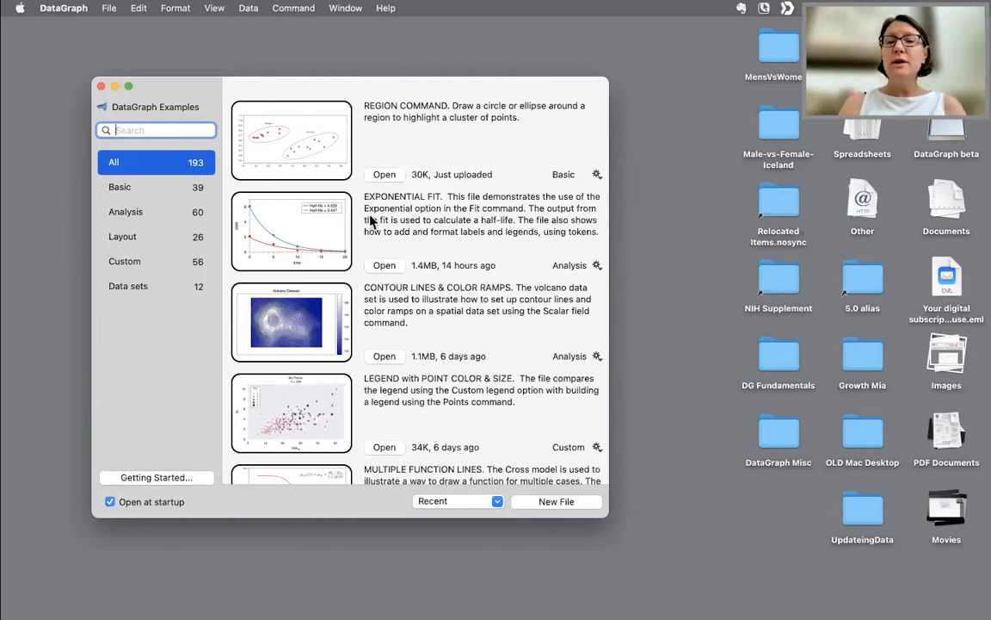
- Open the EXPONENTIAL FIT example and examine the token fields in the graph title and axis titles
{"action": "left_click", "coordinate": [383, 266]}
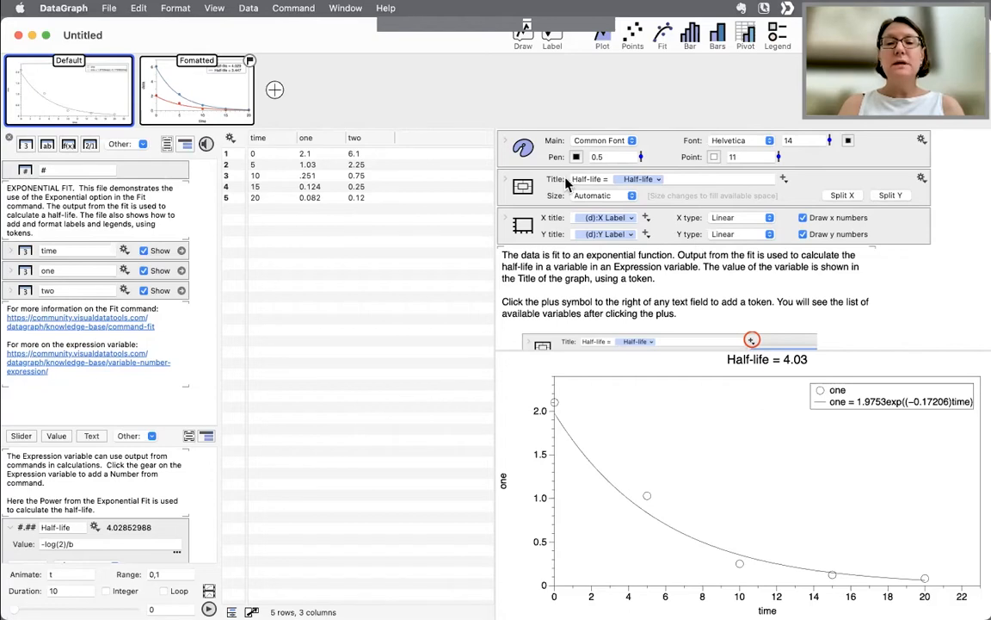
{"action": "left_click", "coordinate": [641, 179]}
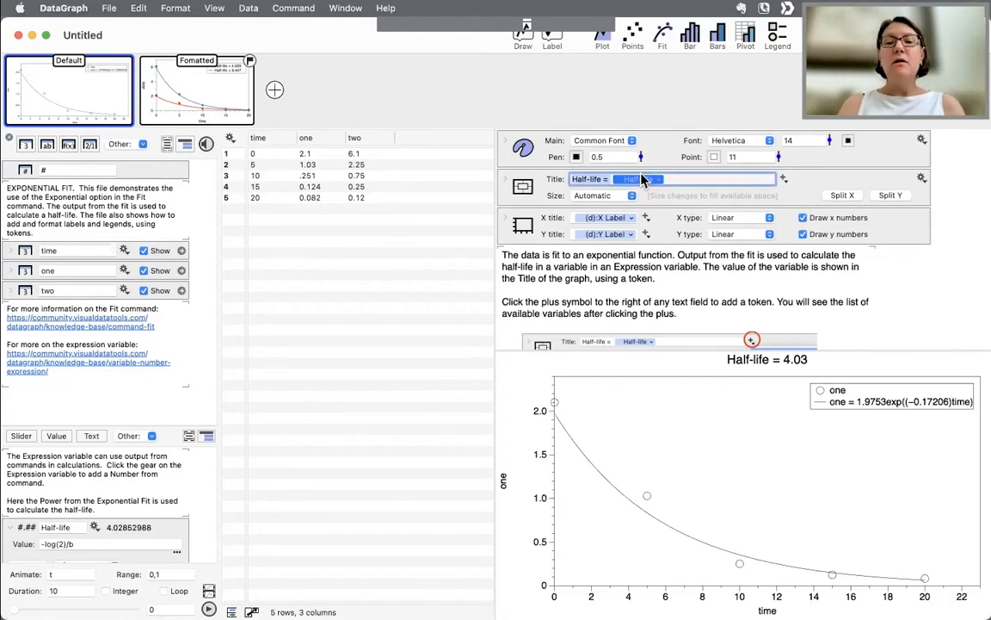
{"action": "left_click", "coordinate": [612, 220]}
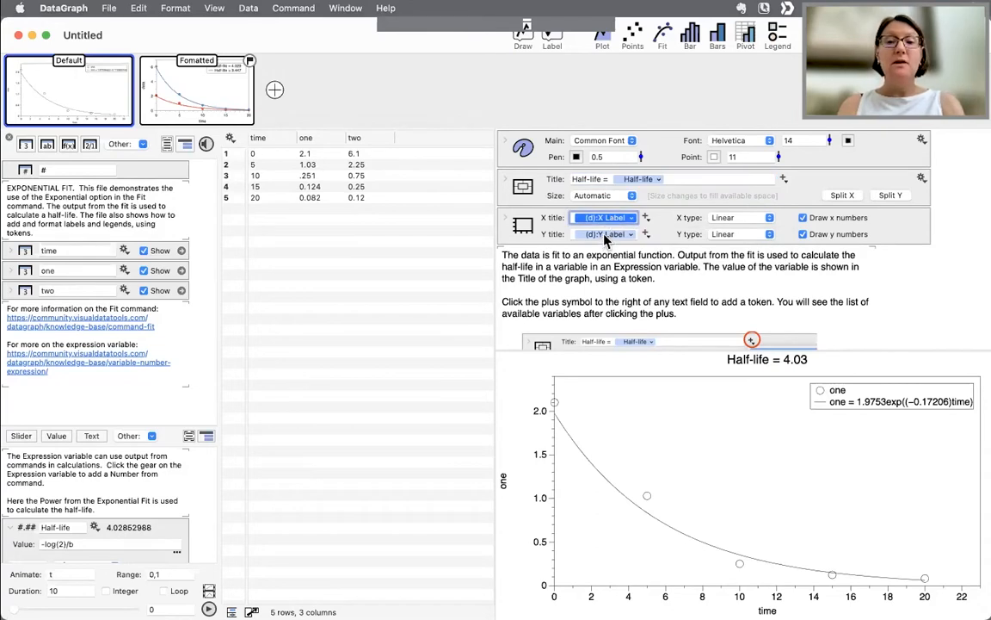
{"action": "left_click", "coordinate": [605, 235]}
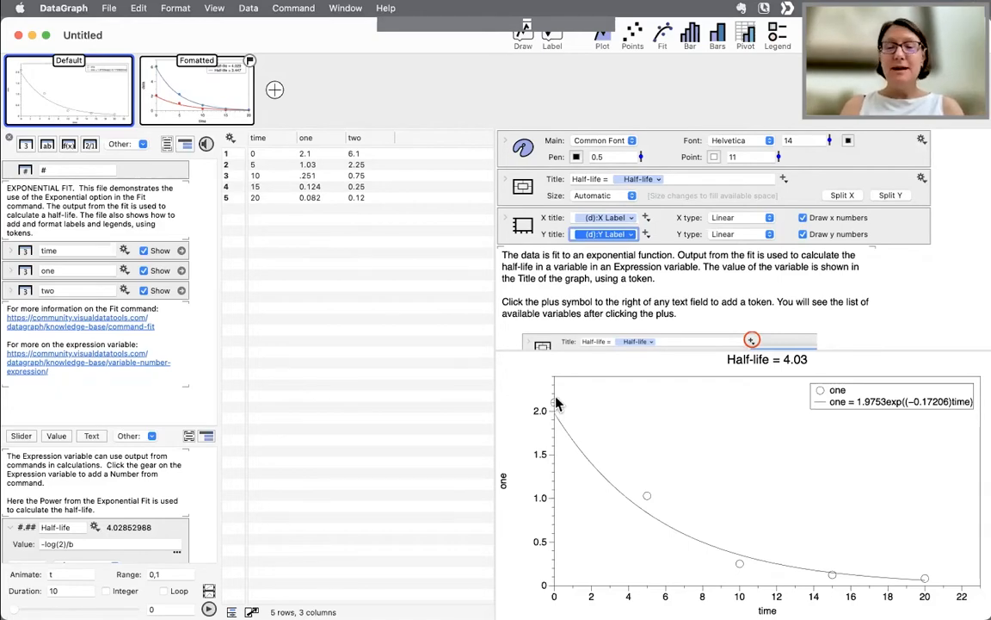
{"action": "left_click", "coordinate": [612, 280]}
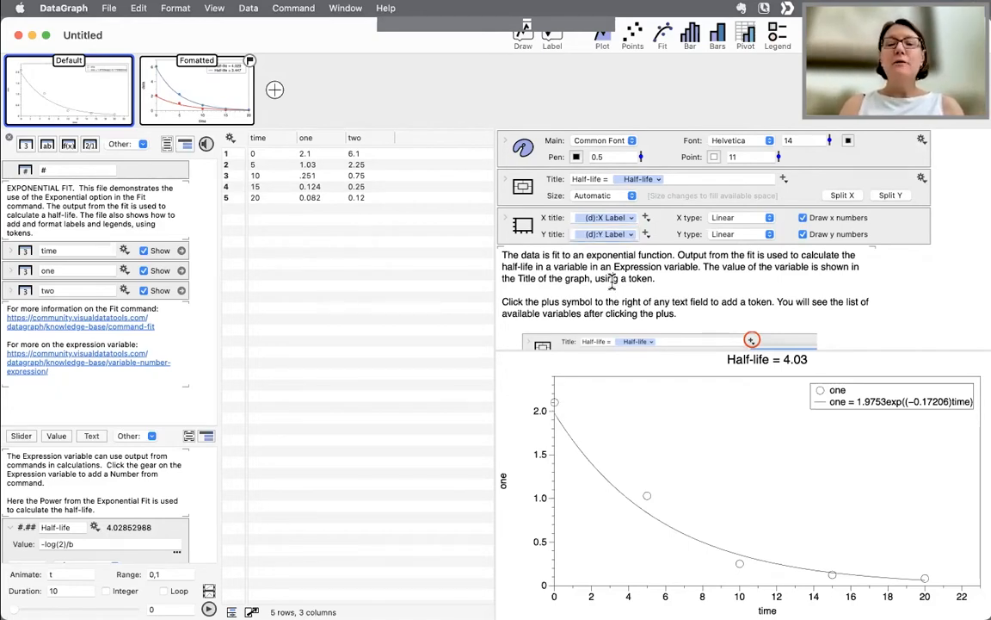
- Select and delete the Half-life token from the graph title
{"action": "left_click_drag", "start_coordinate": [169, 425], "coordinate": [153, 378]}
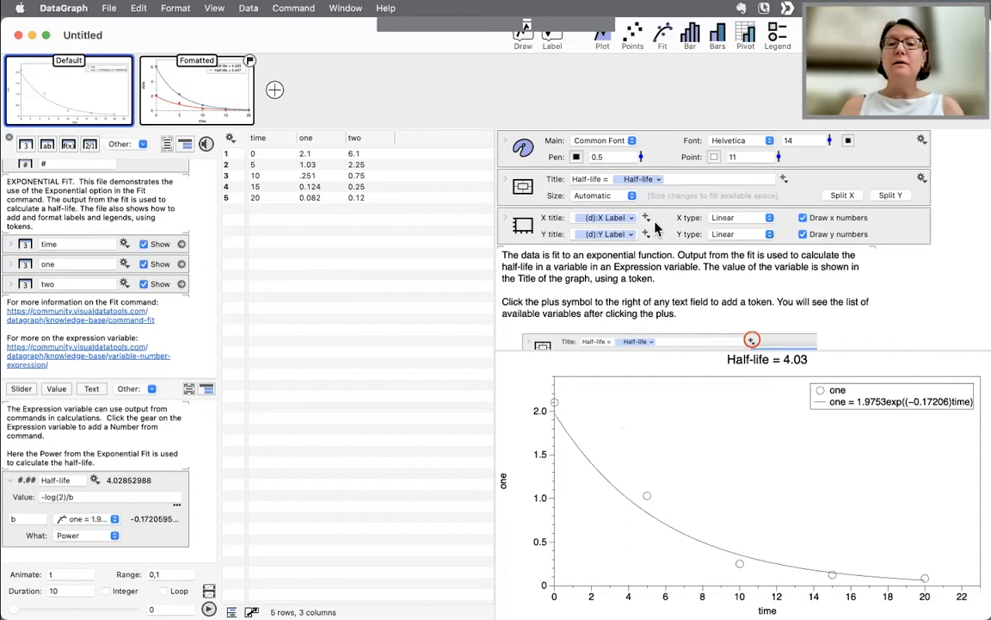
{"action": "left_click_drag", "start_coordinate": [575, 182], "coordinate": [692, 184]}
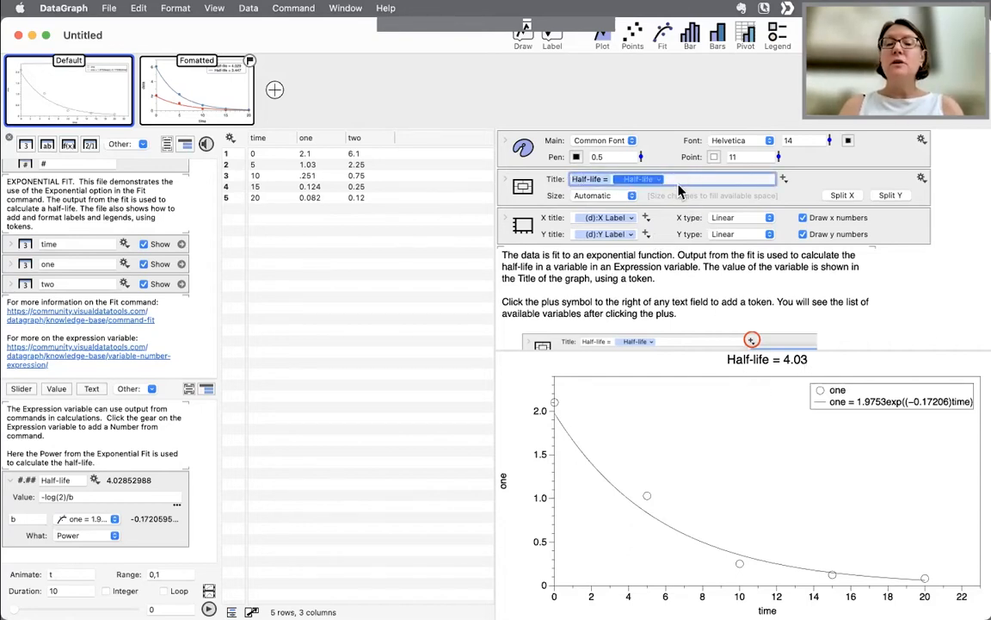
{"action": "left_click", "coordinate": [664, 184]}
{"action": "left_click_drag", "start_coordinate": [609, 179], "coordinate": [546, 181]}
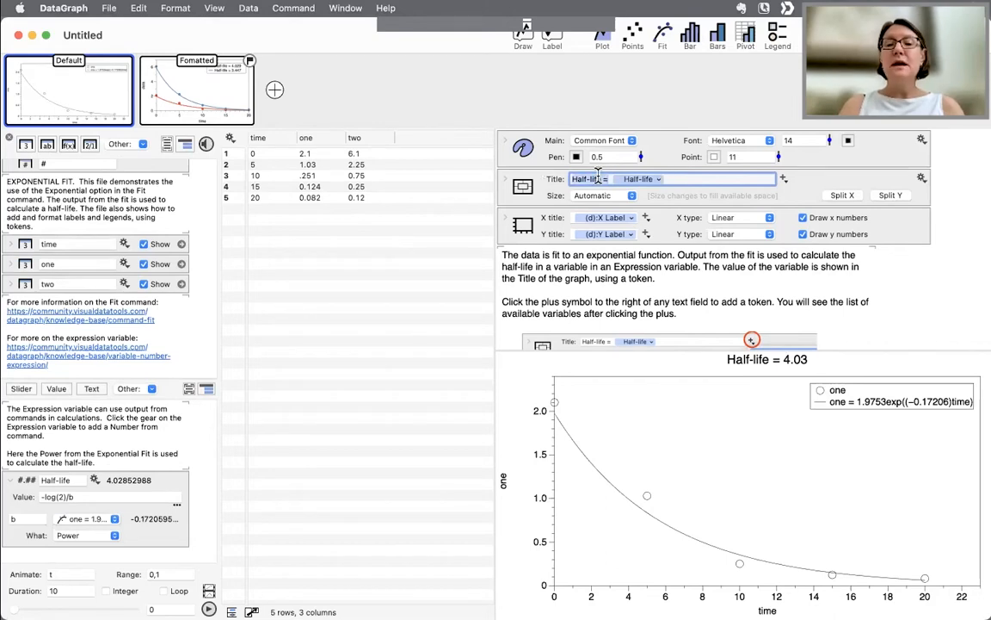
{"action": "left_click", "coordinate": [677, 178]}
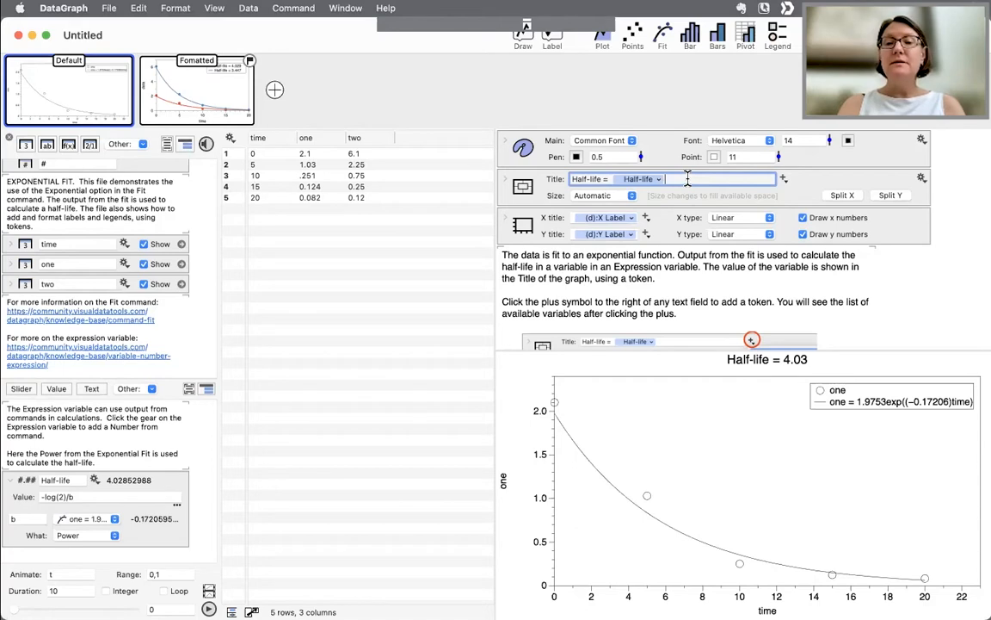
{"action": "key", "text": "BackSpace"}
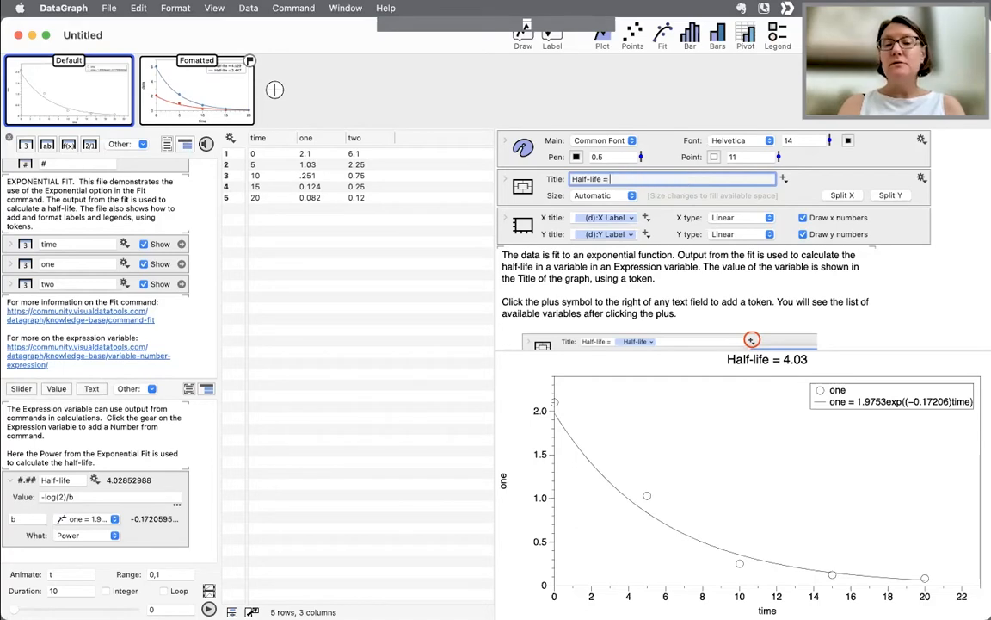
- Insert the Half-life variable token back into the title and format it as 3 digits
{"action": "left_click", "coordinate": [782, 178]}
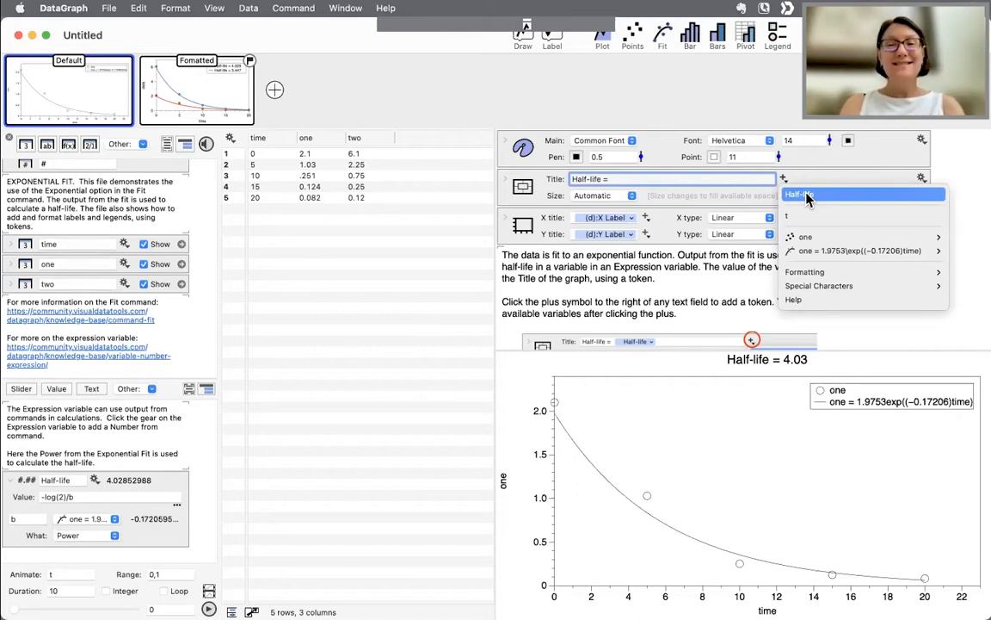
{"action": "left_click", "coordinate": [806, 196]}
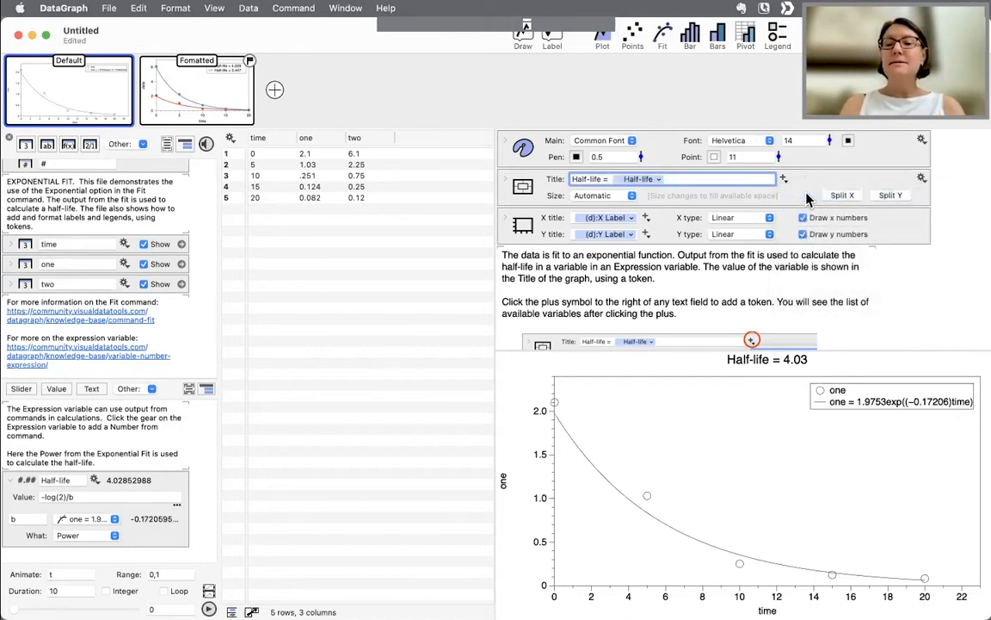
{"action": "key", "text": "Return"}
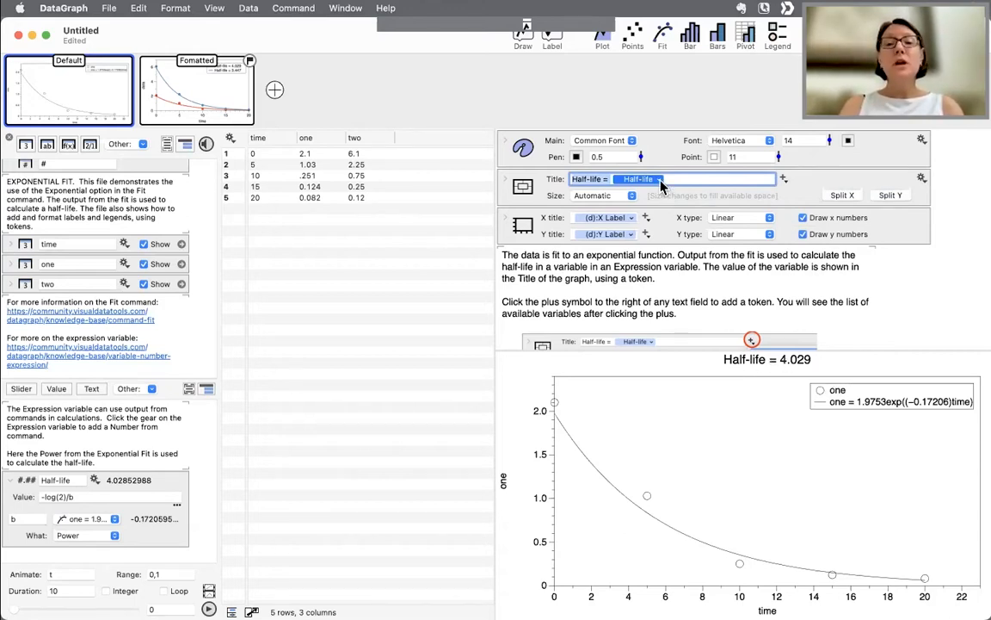
{"action": "left_click", "coordinate": [660, 180]}
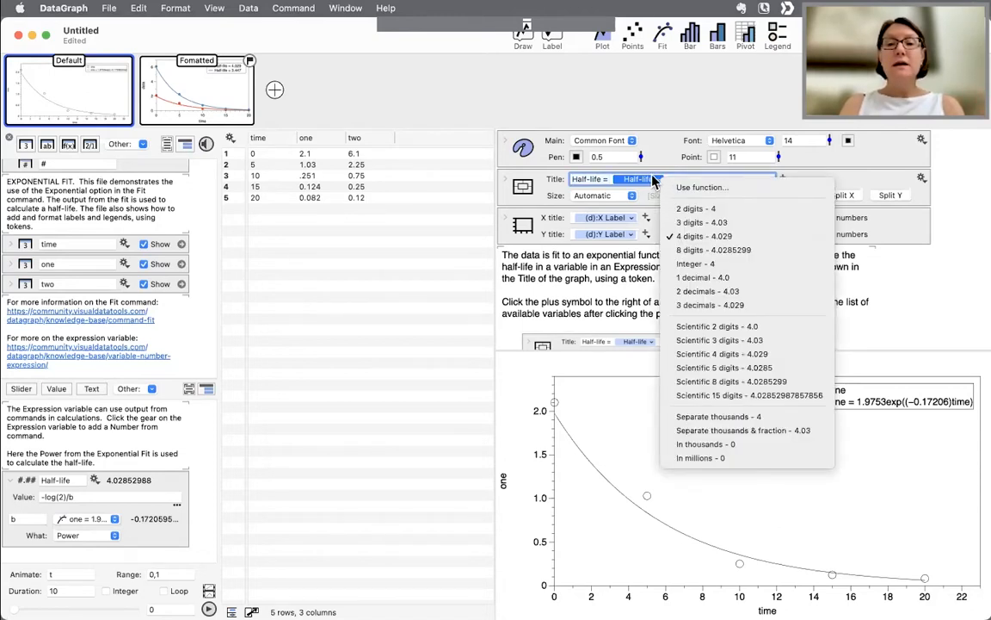
{"action": "left_click", "coordinate": [709, 234]}
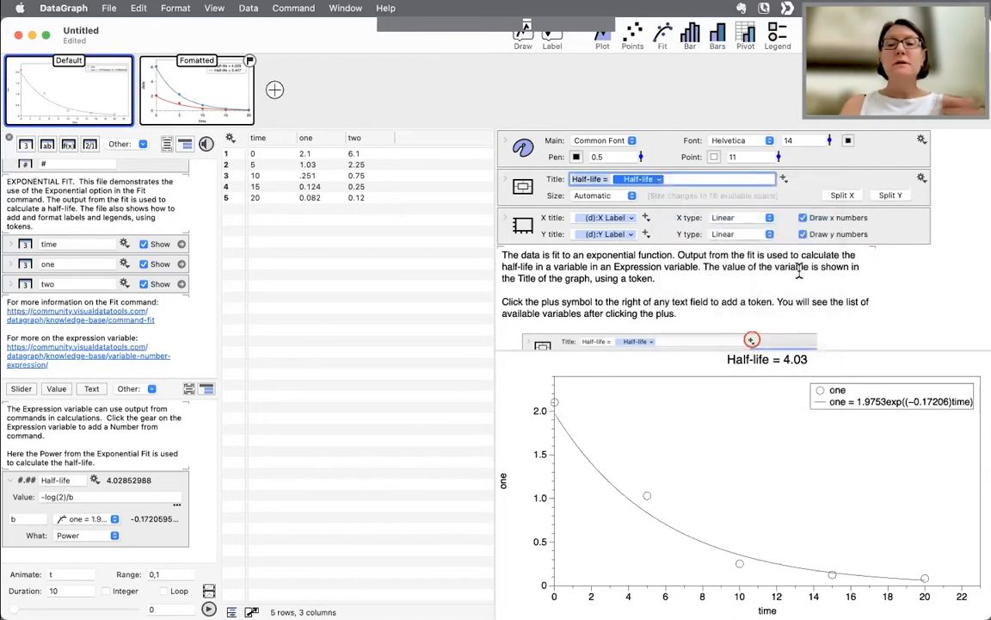
- Switch to the Formatted graph
{"action": "scroll", "coordinate": [831, 294], "scroll_direction": "down", "scroll_amount": 3}
{"action": "scroll", "coordinate": [830, 294], "scroll_direction": "down", "scroll_amount": 3}
{"action": "scroll", "coordinate": [766, 289], "scroll_direction": "up", "scroll_amount": 5}
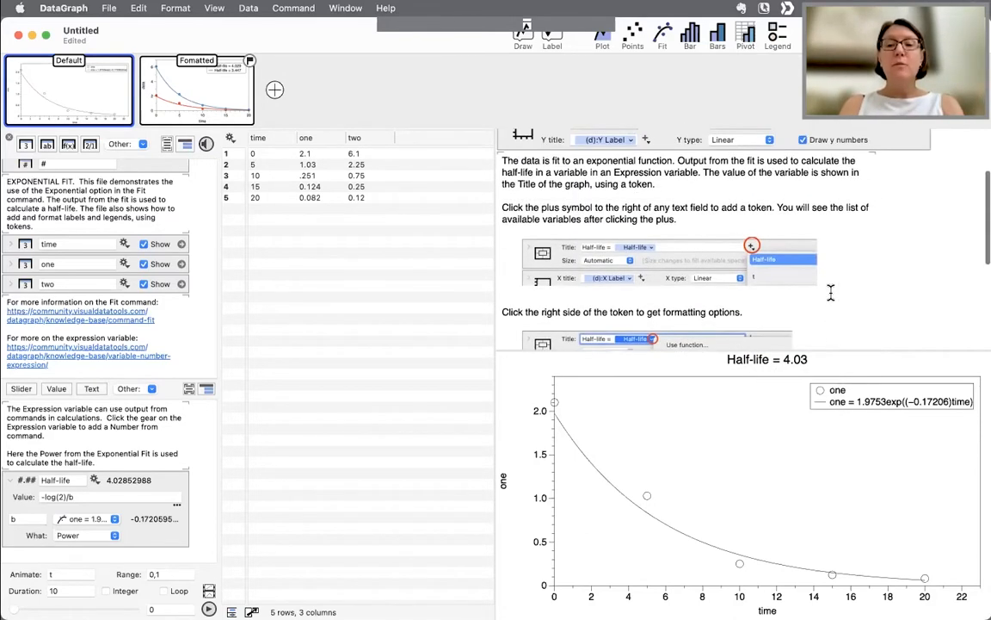
{"action": "mouse_move", "coordinate": [205, 85]}
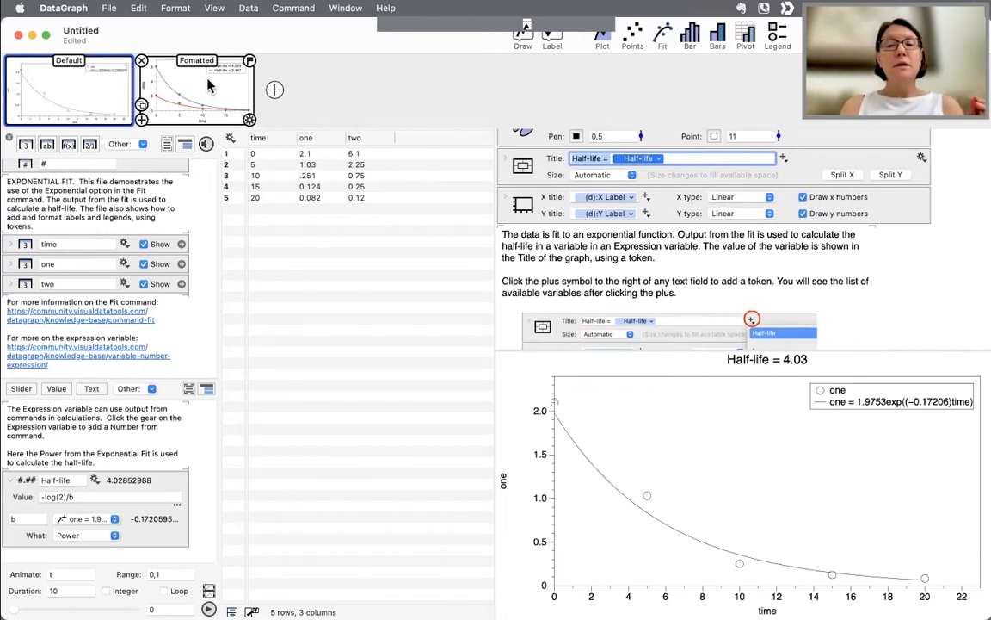
{"action": "left_click", "coordinate": [208, 85]}
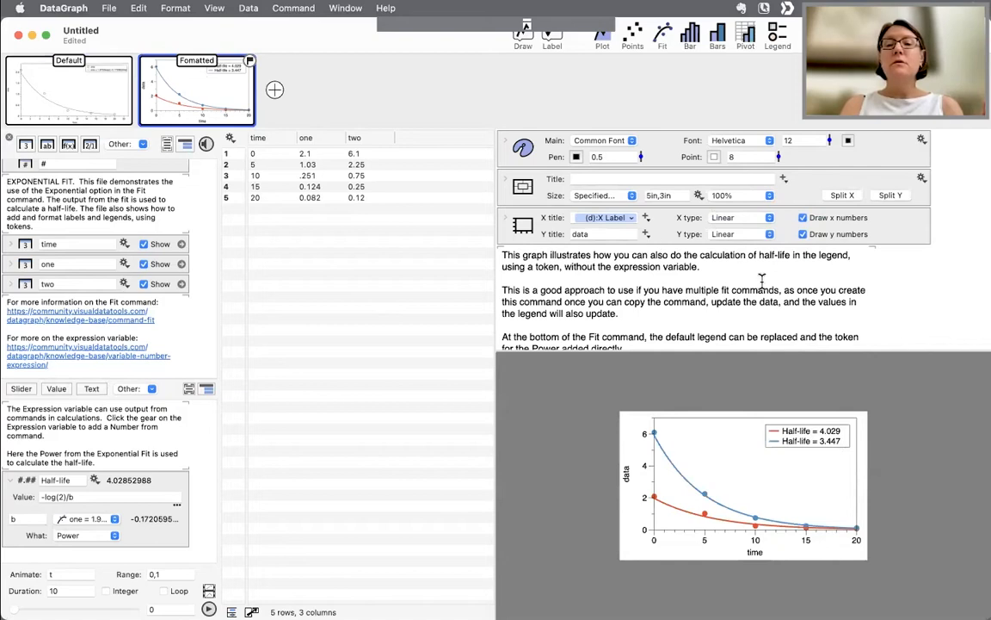
- Read through the Formatted graph's notes and select its two Fit commands
{"action": "scroll", "coordinate": [762, 284], "scroll_direction": "down", "scroll_amount": 2}
{"action": "scroll", "coordinate": [761, 284], "scroll_direction": "down", "scroll_amount": 6}
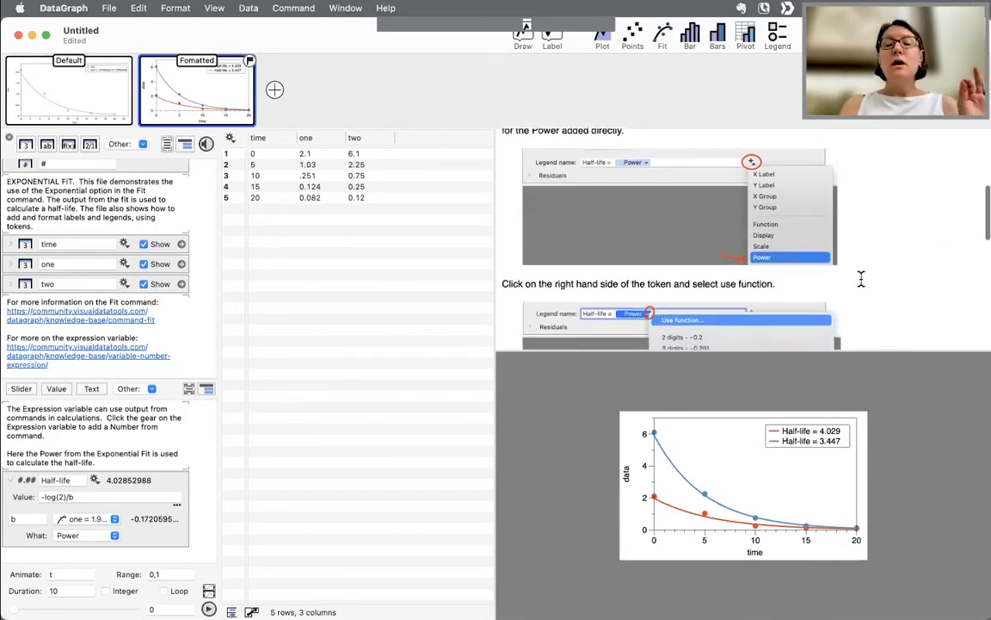
{"action": "scroll", "coordinate": [860, 278], "scroll_direction": "down", "scroll_amount": 3}
{"action": "scroll", "coordinate": [861, 278], "scroll_direction": "down", "scroll_amount": 5}
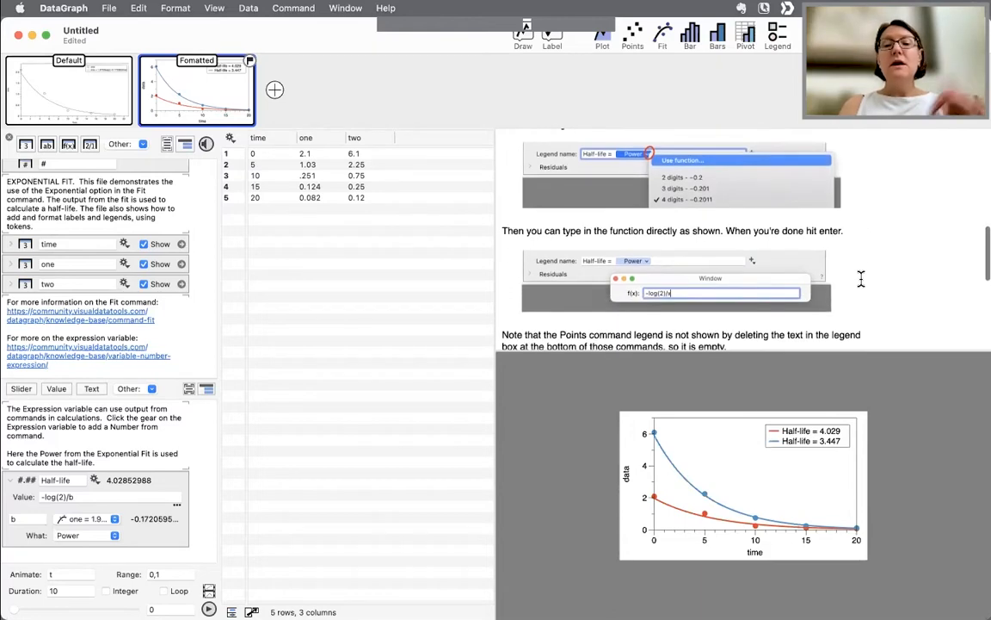
{"action": "scroll", "coordinate": [872, 293], "scroll_direction": "down", "scroll_amount": 3}
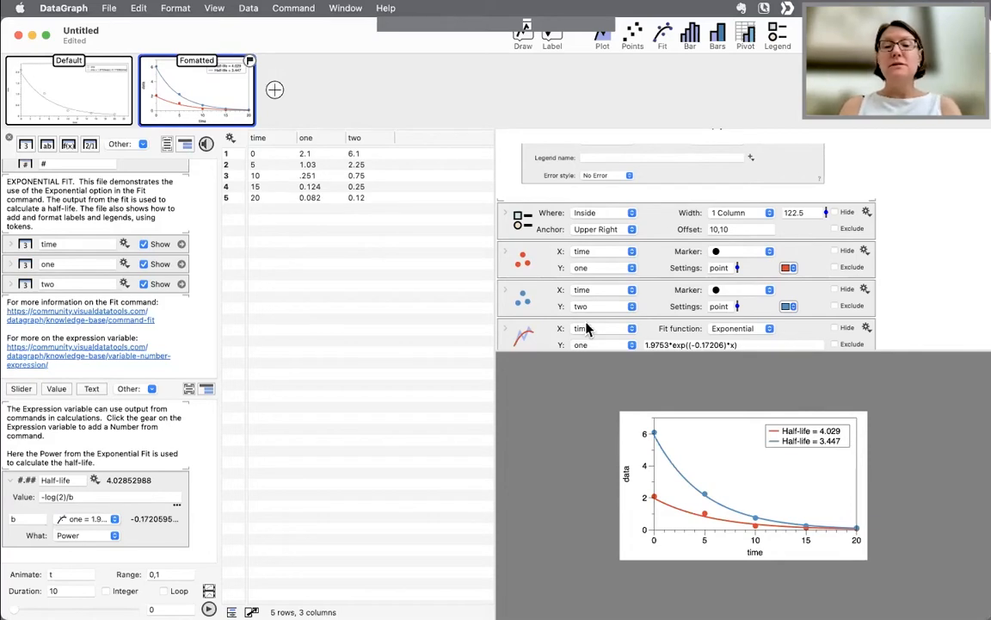
{"action": "scroll", "coordinate": [534, 332], "scroll_direction": "down", "scroll_amount": 3}
{"action": "left_click", "coordinate": [549, 306]}
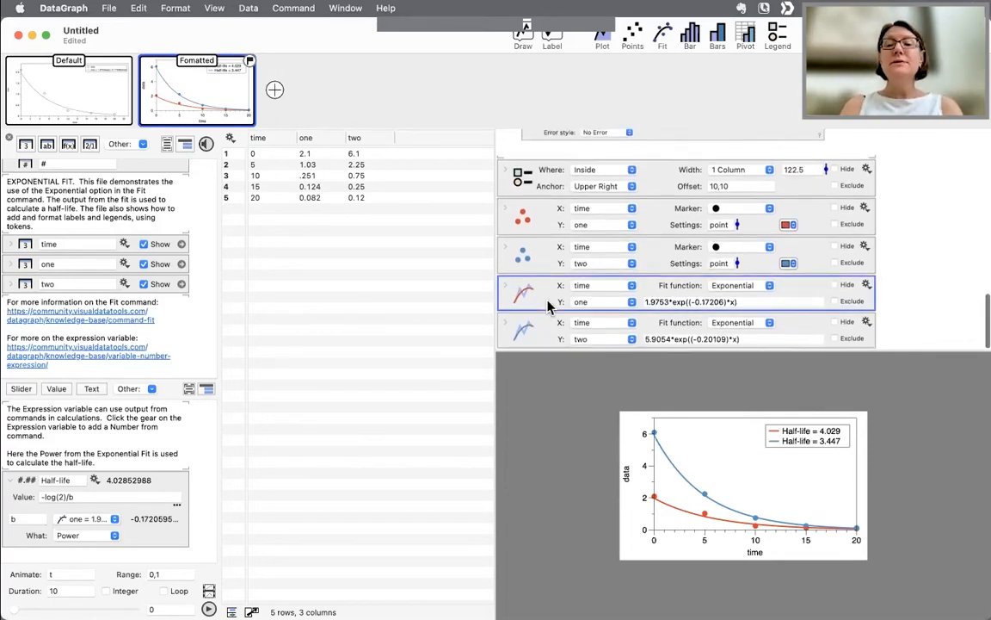
{"action": "left_click", "coordinate": [546, 330]}
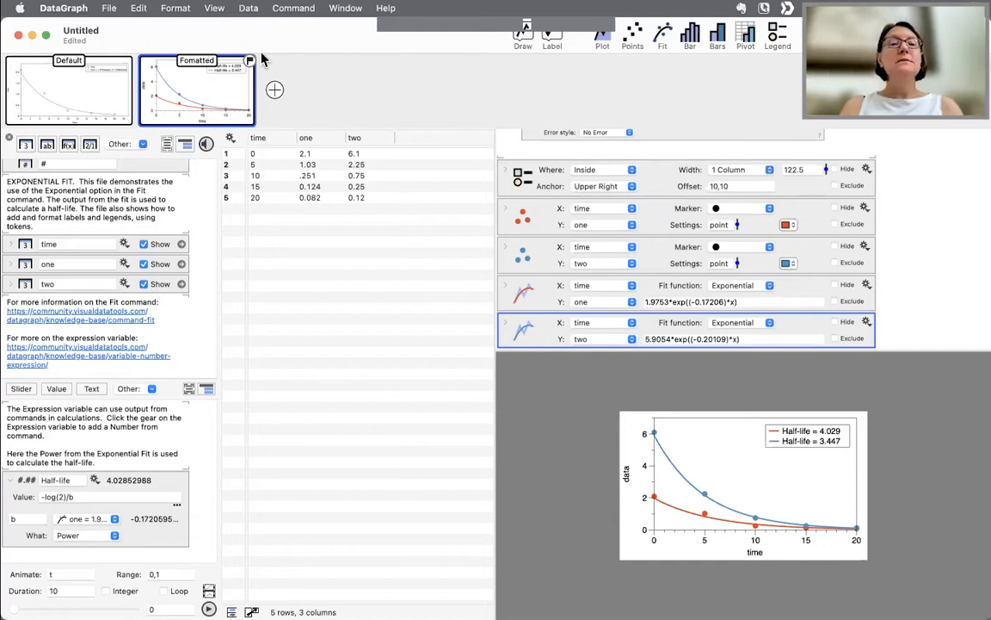
- Swap the window layout and hide the column definitions panel
{"action": "left_click", "coordinate": [214, 7]}
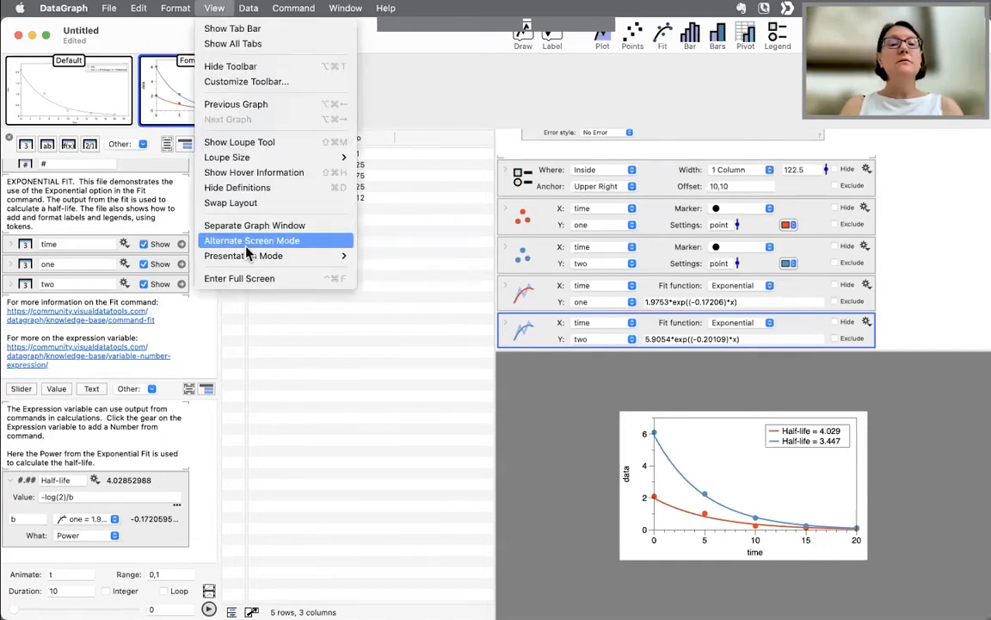
{"action": "left_click", "coordinate": [243, 203]}
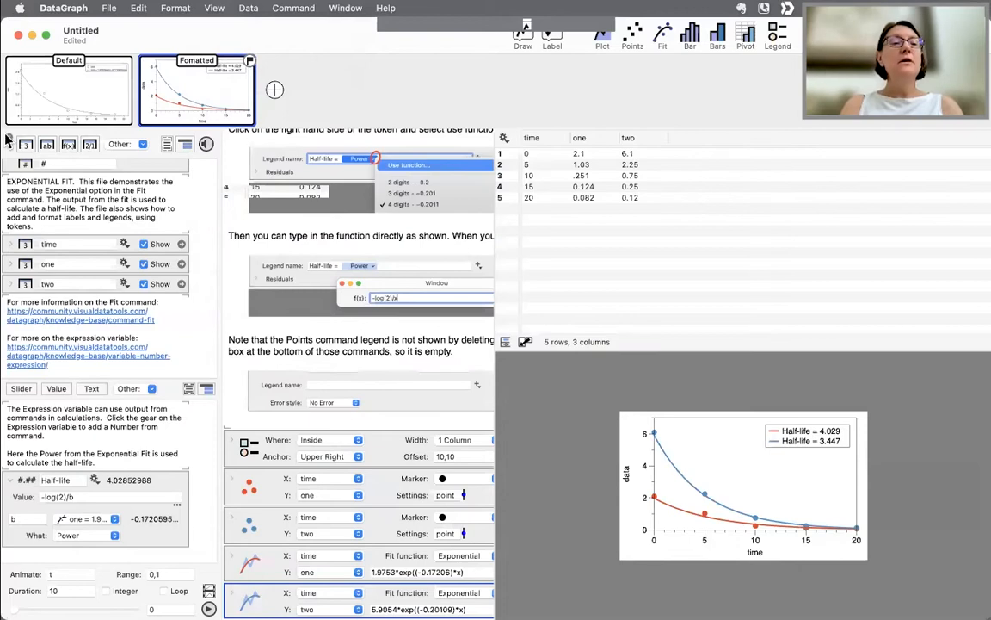
{"action": "left_click", "coordinate": [7, 138]}
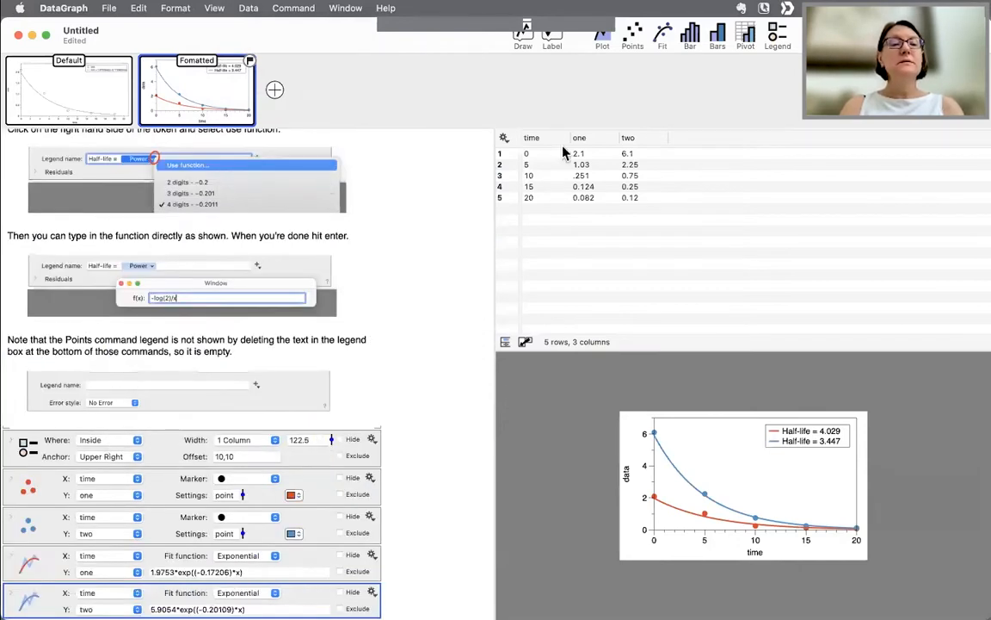
{"action": "scroll", "coordinate": [269, 408], "scroll_direction": "down", "scroll_amount": 2}
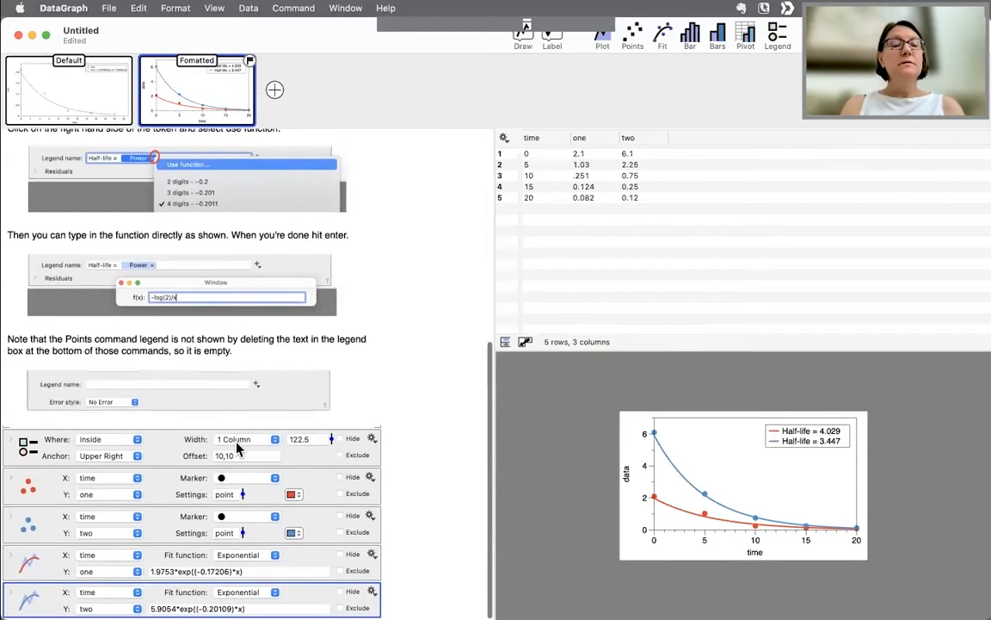
- Expand the first Fit command to show its Half-life legend name field
{"action": "left_click", "coordinate": [10, 555]}
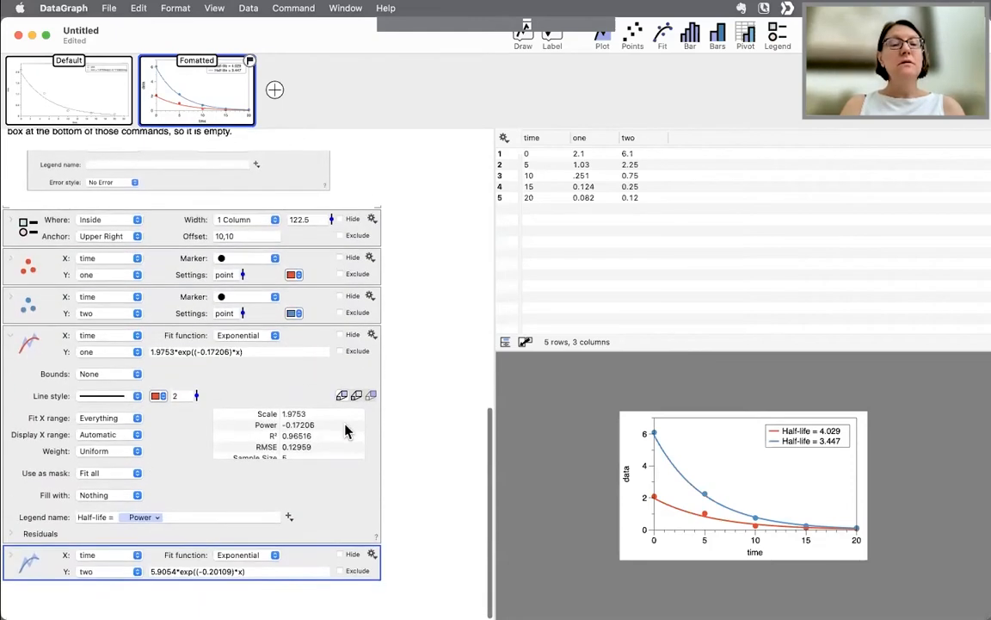
{"action": "left_click", "coordinate": [103, 554]}
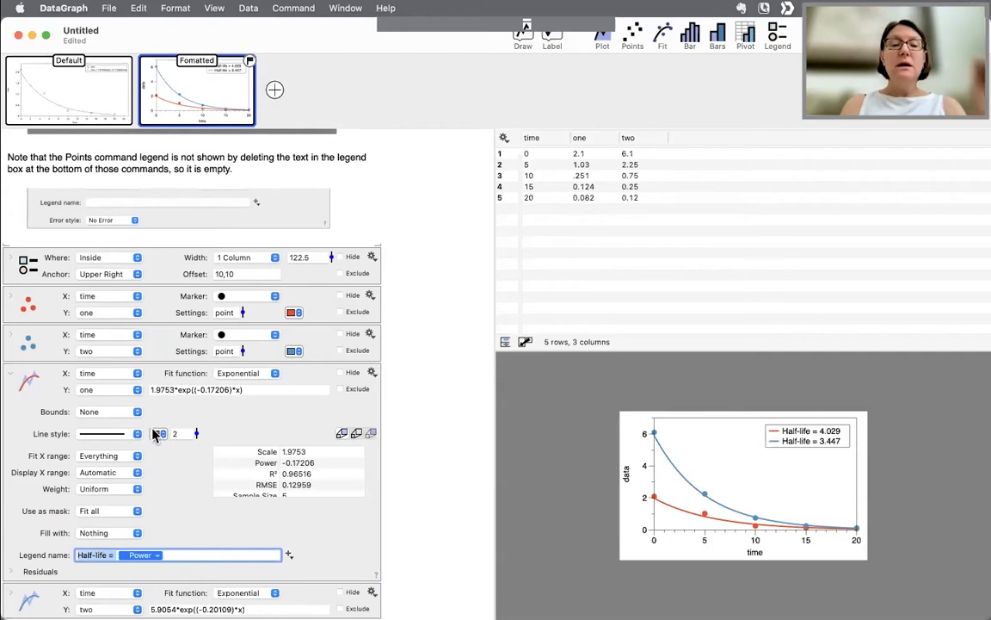
{"action": "left_click", "coordinate": [111, 553]}
{"action": "left_click", "coordinate": [140, 555]}
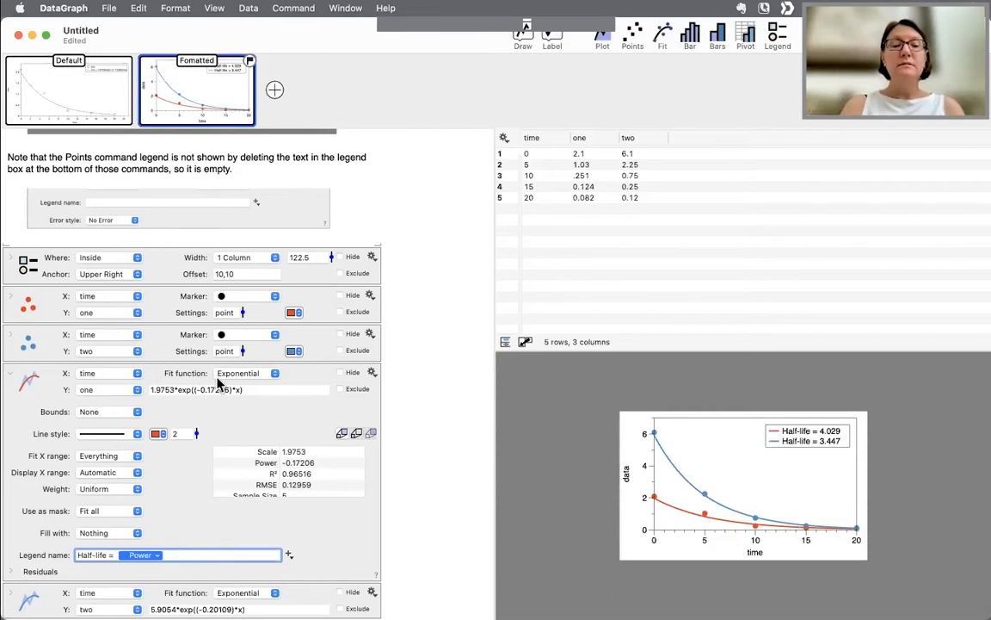
- Inspect the -log(2)/x function applied to the Power token in the fit's legend name
{"action": "double_click", "coordinate": [217, 390]}
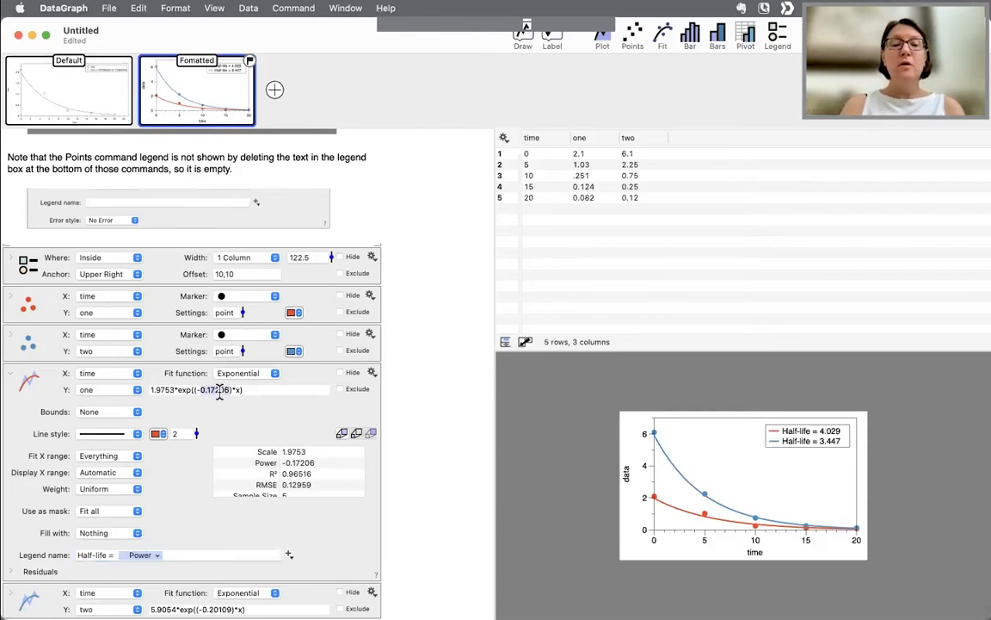
{"action": "left_click", "coordinate": [156, 557]}
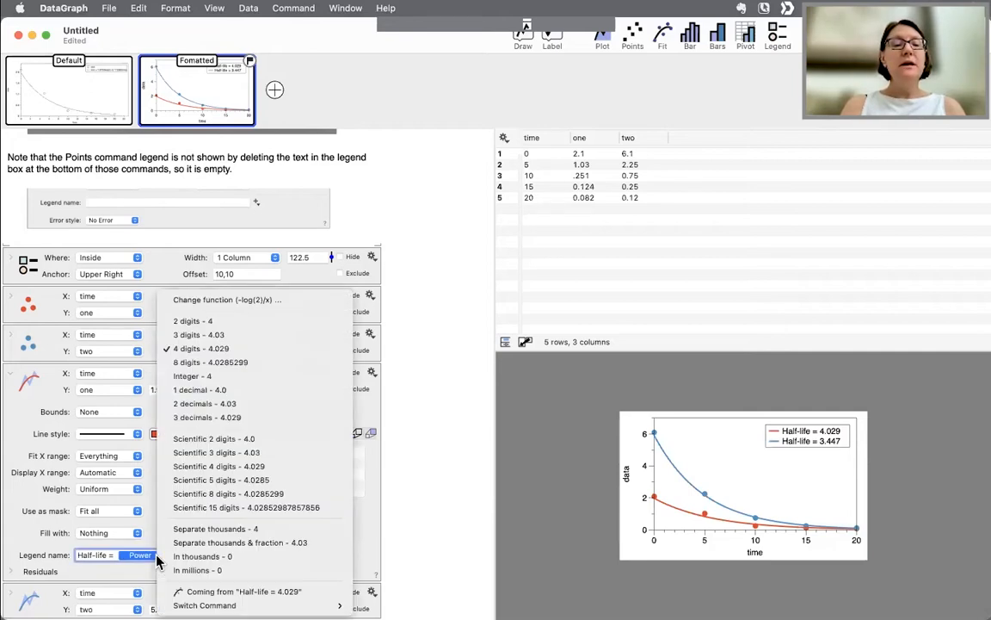
{"action": "left_click", "coordinate": [274, 300]}
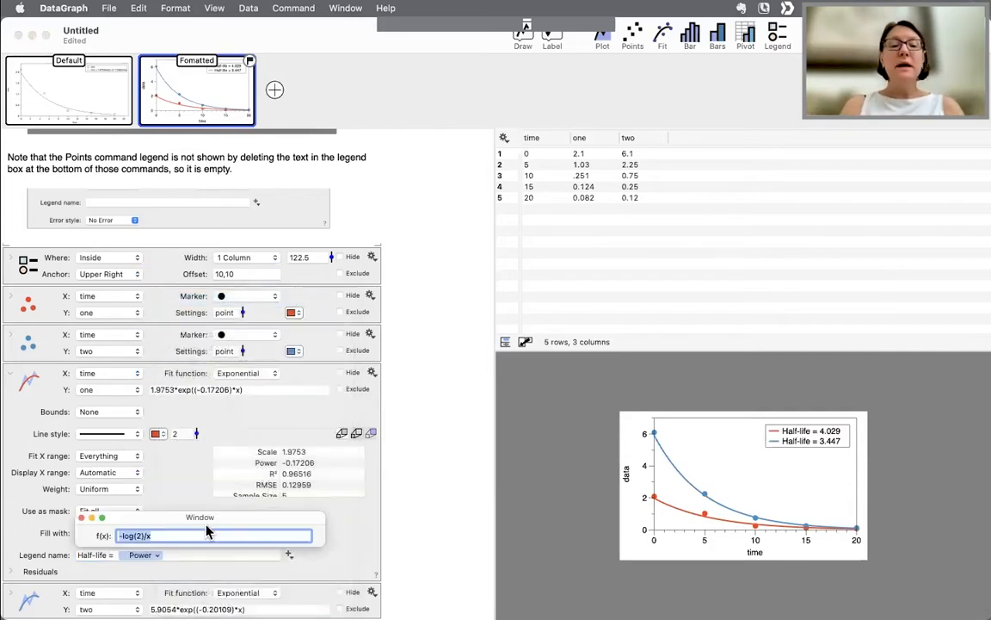
{"action": "left_click", "coordinate": [172, 531]}
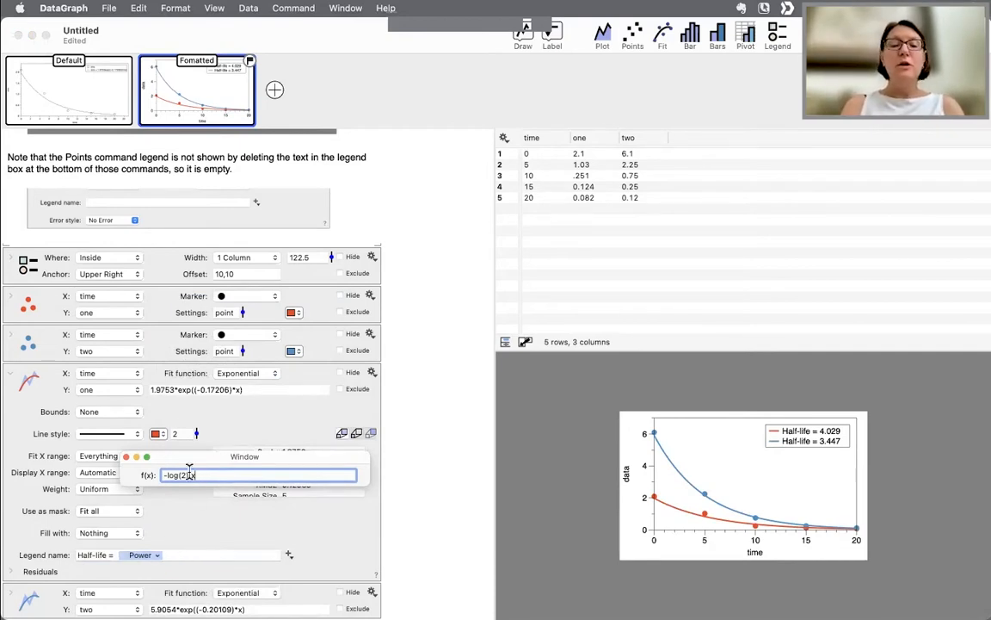
{"action": "left_click", "coordinate": [125, 457]}
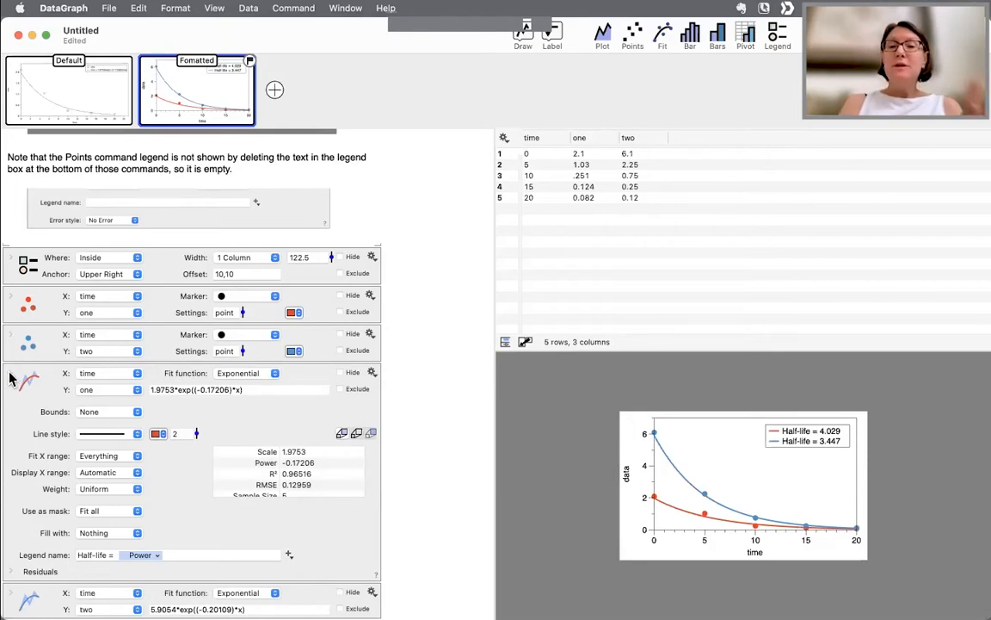
- Copy the first Fit command's equation 1.9753*exp((-0.17206)*x)
{"action": "triple_click", "coordinate": [254, 389]}
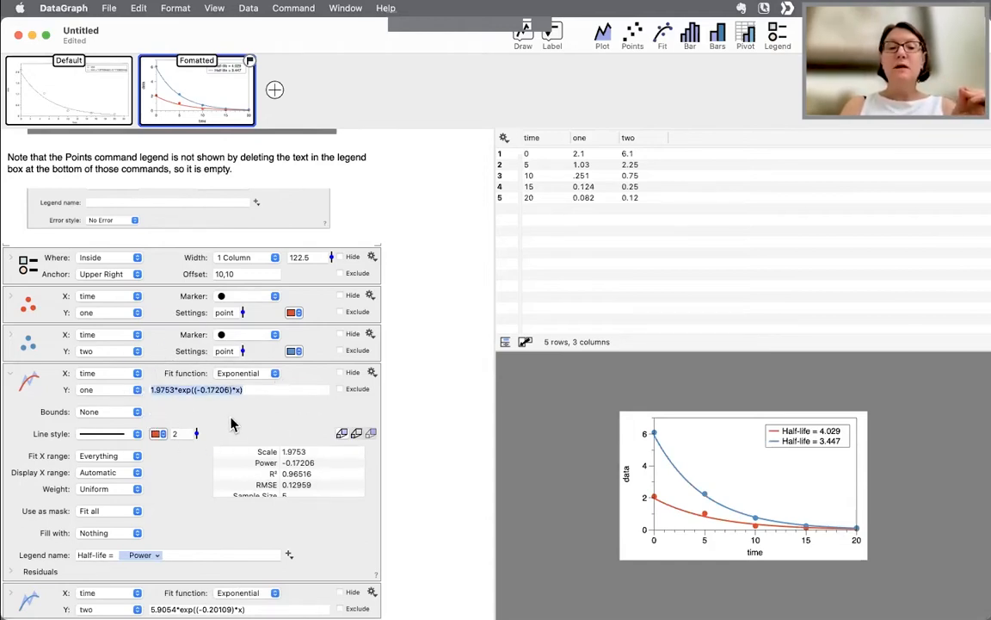
{"action": "left_click", "coordinate": [48, 410]}
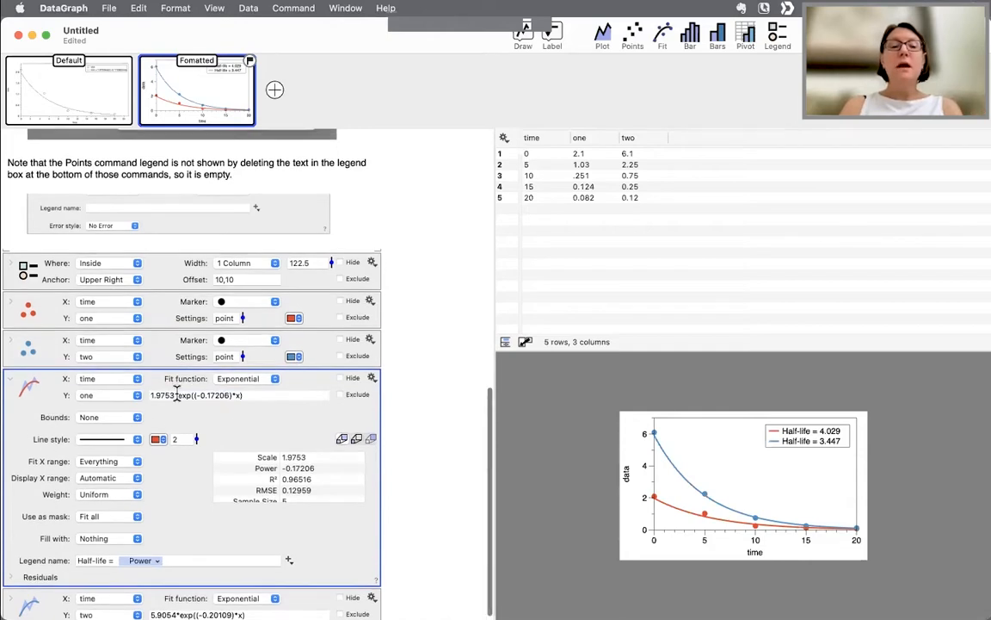
{"action": "left_click", "coordinate": [112, 386]}
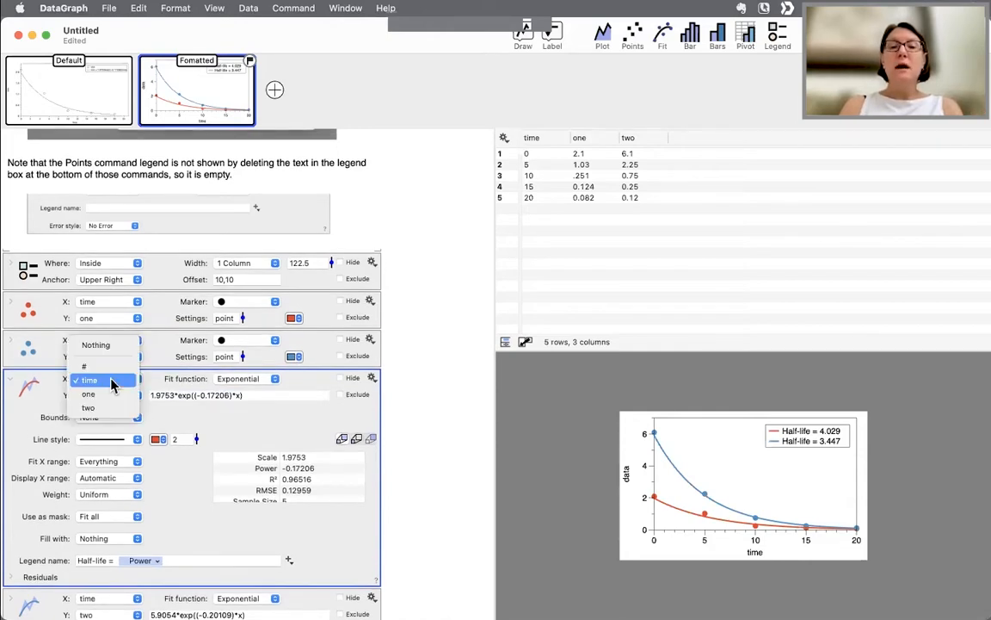
{"action": "left_click", "coordinate": [112, 386]}
{"action": "left_click", "coordinate": [110, 398]}
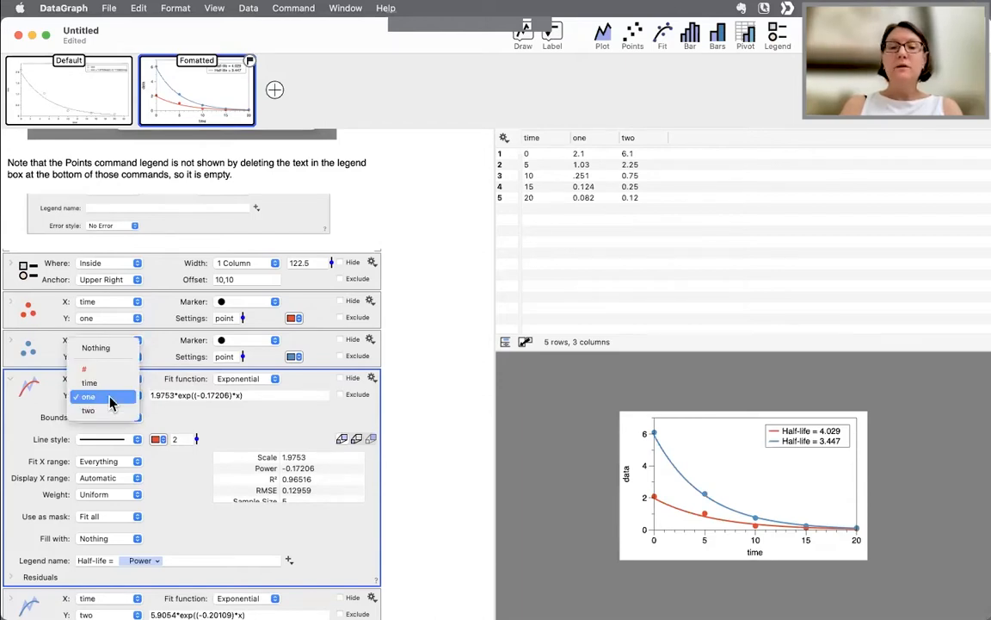
{"action": "left_click", "coordinate": [110, 401]}
{"action": "left_click", "coordinate": [240, 380]}
{"action": "left_click", "coordinate": [239, 379]}
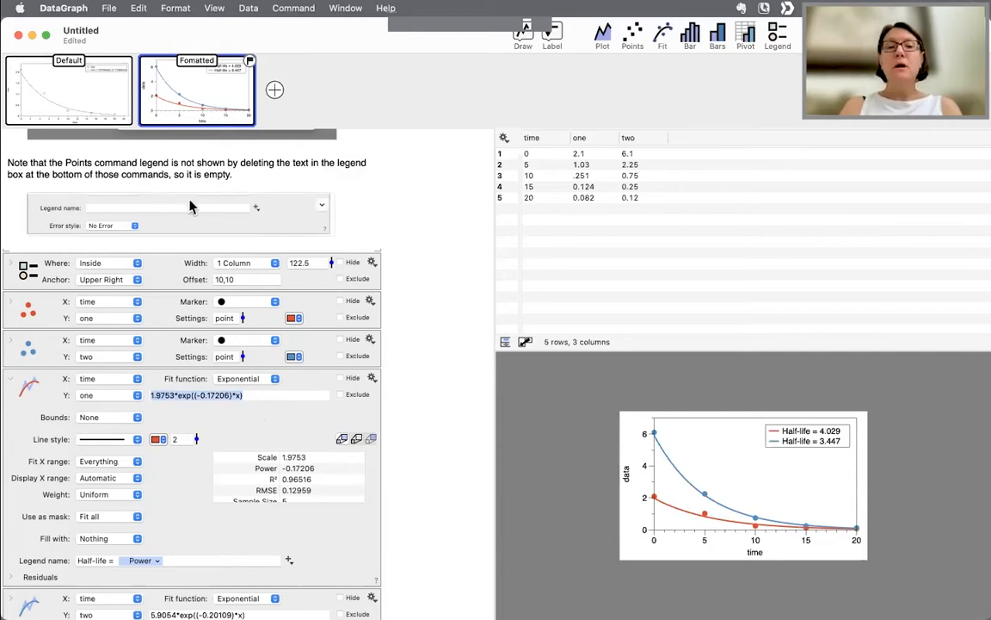
{"action": "left_click", "coordinate": [138, 10]}
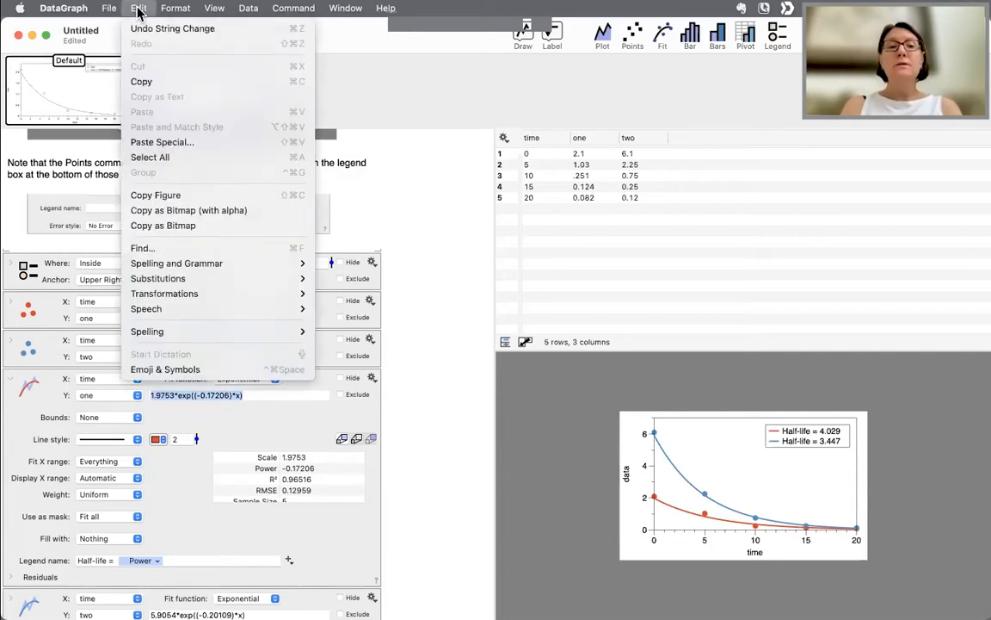
{"action": "left_click", "coordinate": [141, 81]}
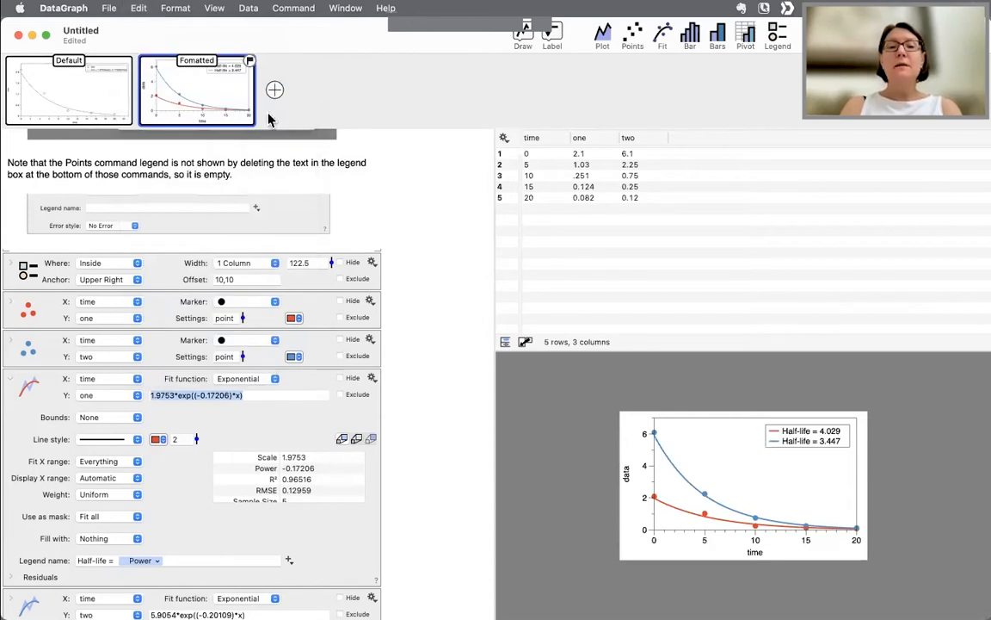
- Add a new graph with a Function command and paste the copied fit equation as f(x)
{"action": "left_click", "coordinate": [275, 89]}
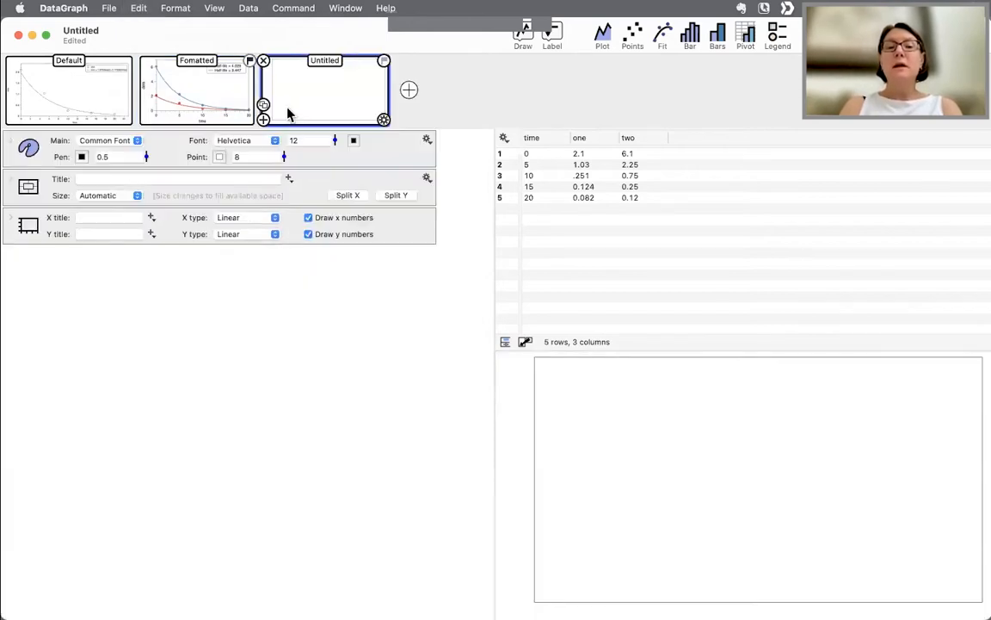
{"action": "left_click", "coordinate": [527, 40]}
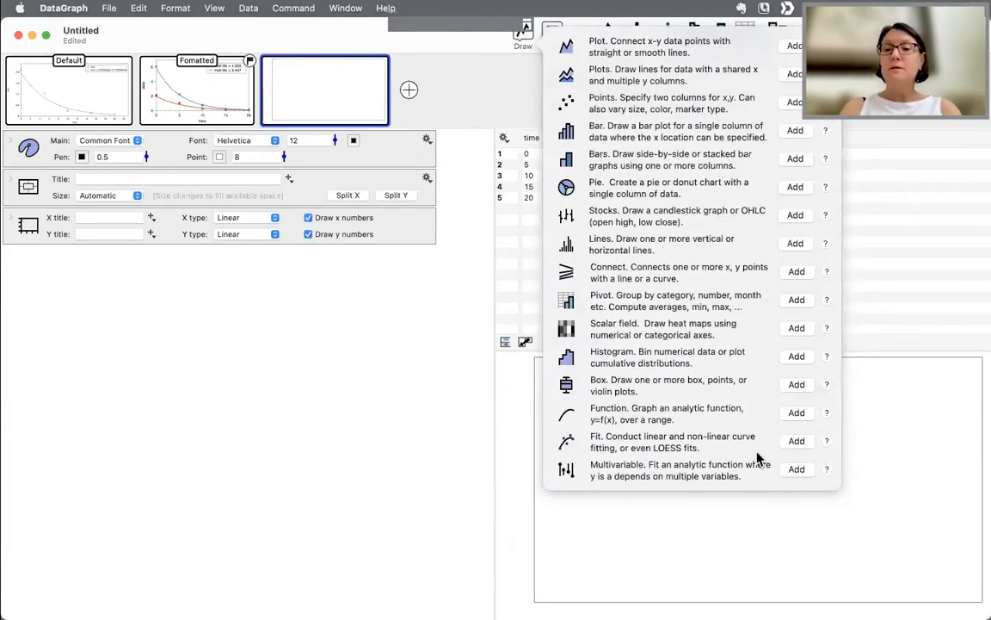
{"action": "left_click", "coordinate": [799, 414]}
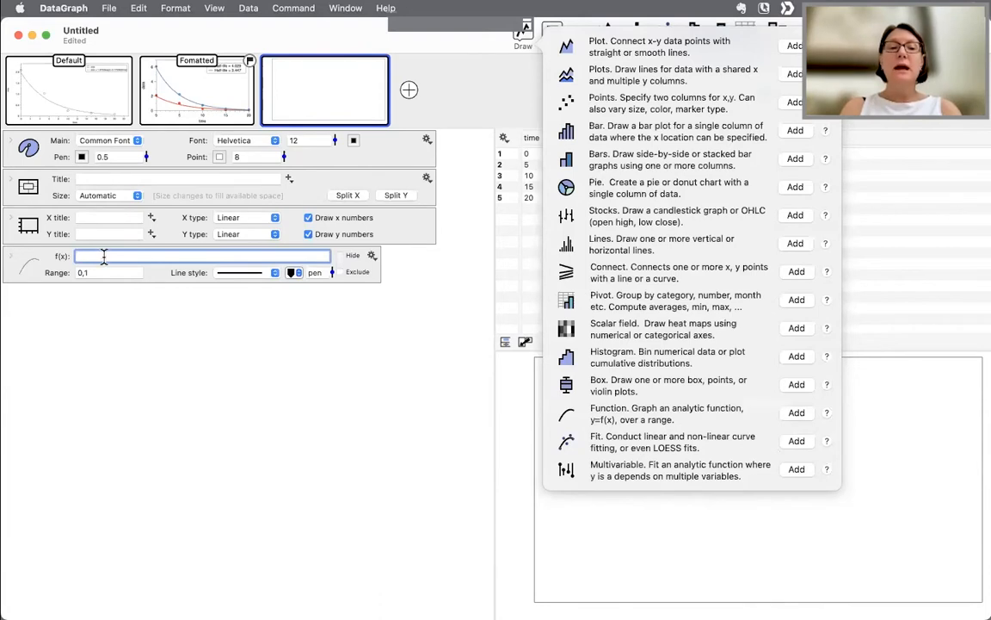
{"action": "key", "text": "super+v"}
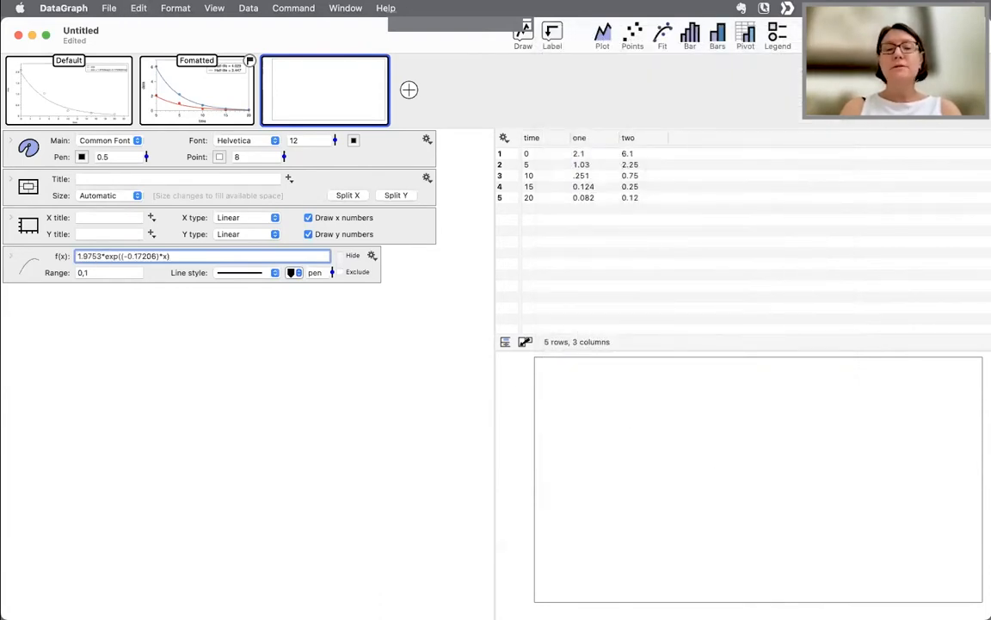
- Set the function's range to 0,10 and its line width to 3
{"action": "left_click", "coordinate": [104, 272]}
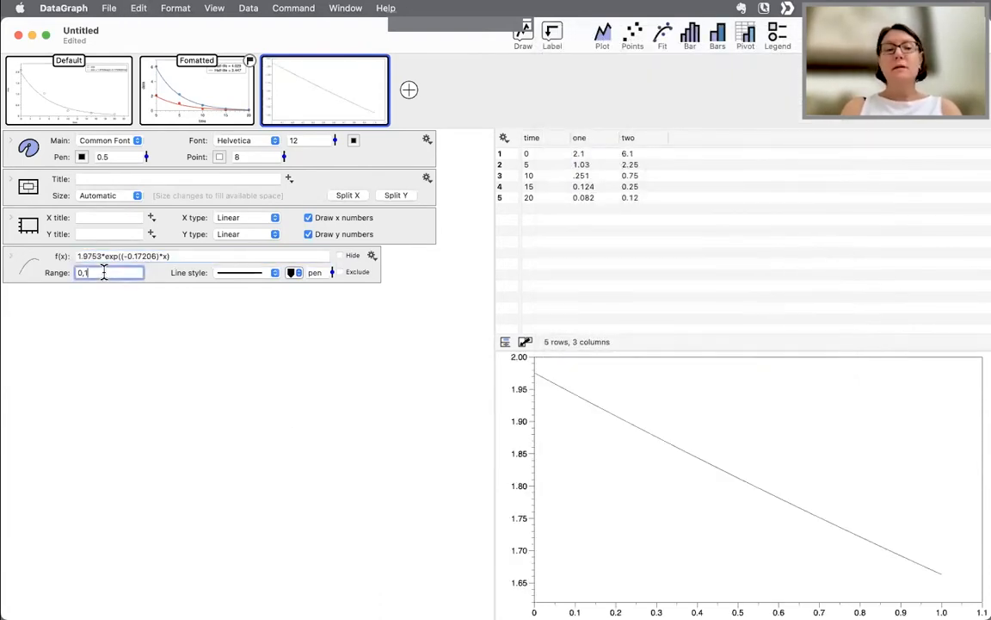
{"action": "type", "text": "0"}
{"action": "key", "text": "Return"}
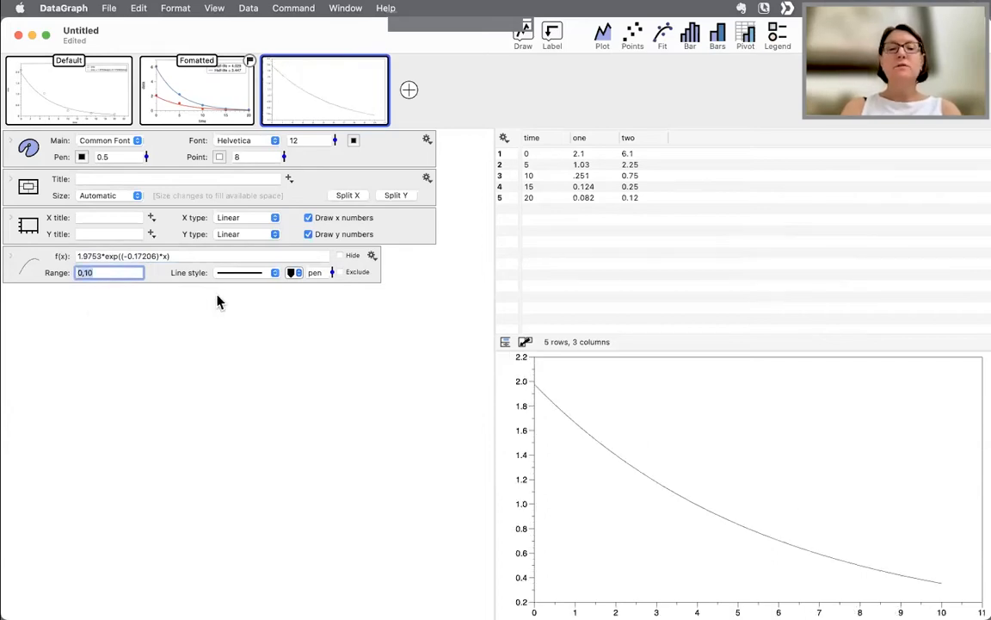
{"action": "left_click_drag", "start_coordinate": [333, 273], "coordinate": [334, 232]}
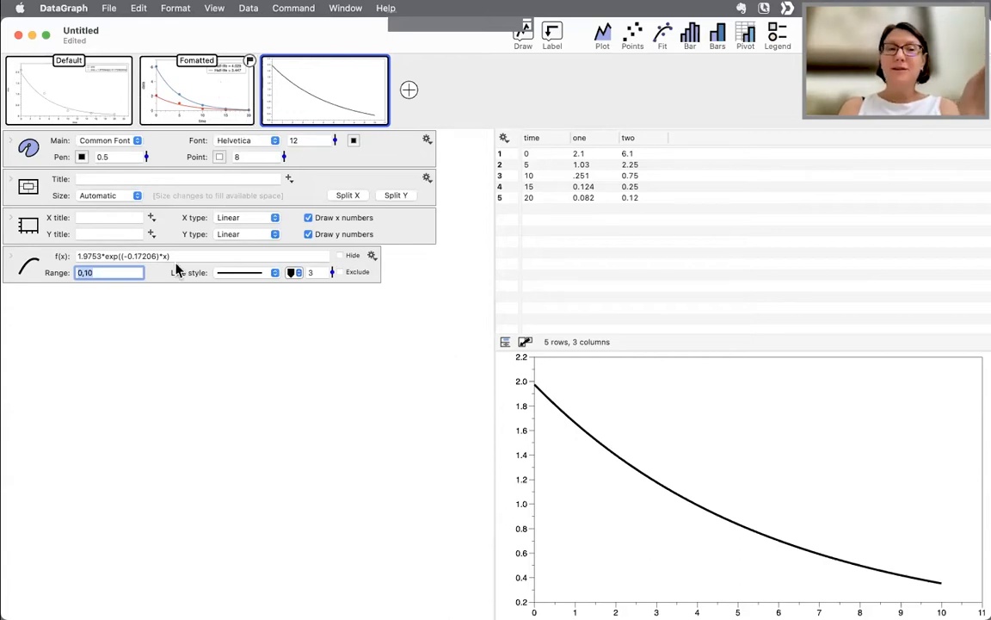
- Highlight the scale term in the function and return to the Formatted graph's commands
{"action": "left_click", "coordinate": [100, 257]}
{"action": "left_click_drag", "start_coordinate": [102, 258], "coordinate": [69, 262]}
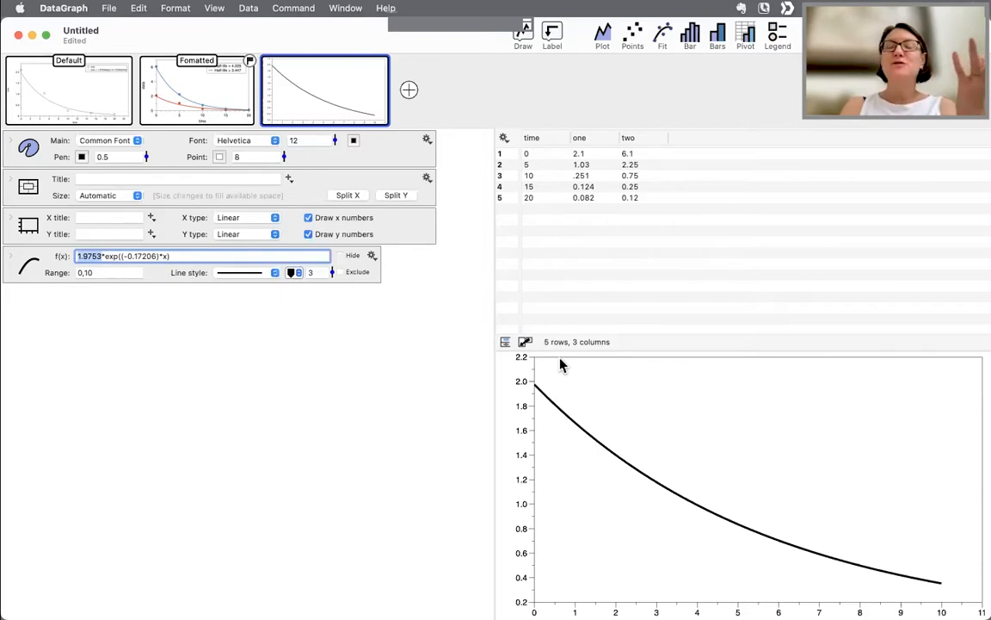
{"action": "mouse_move", "coordinate": [218, 111]}
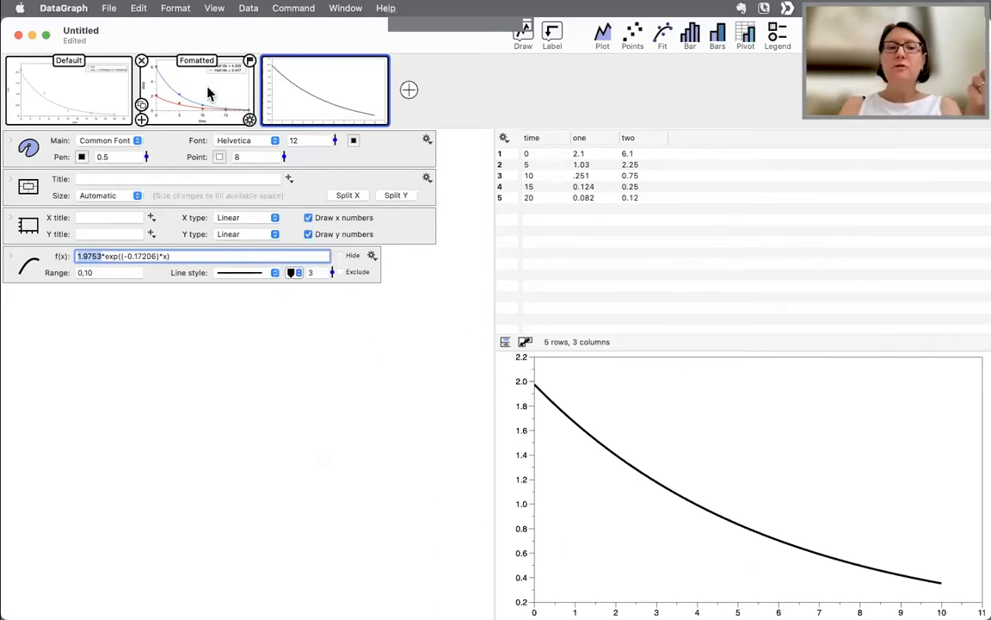
{"action": "left_click", "coordinate": [209, 94]}
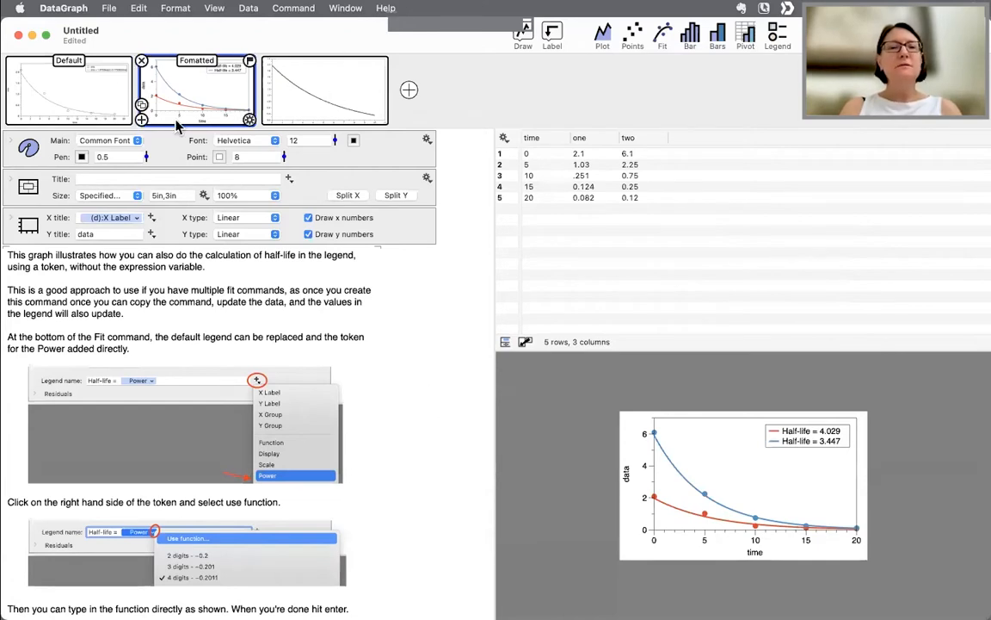
{"action": "left_click", "coordinate": [328, 91]}
{"action": "left_click", "coordinate": [194, 84]}
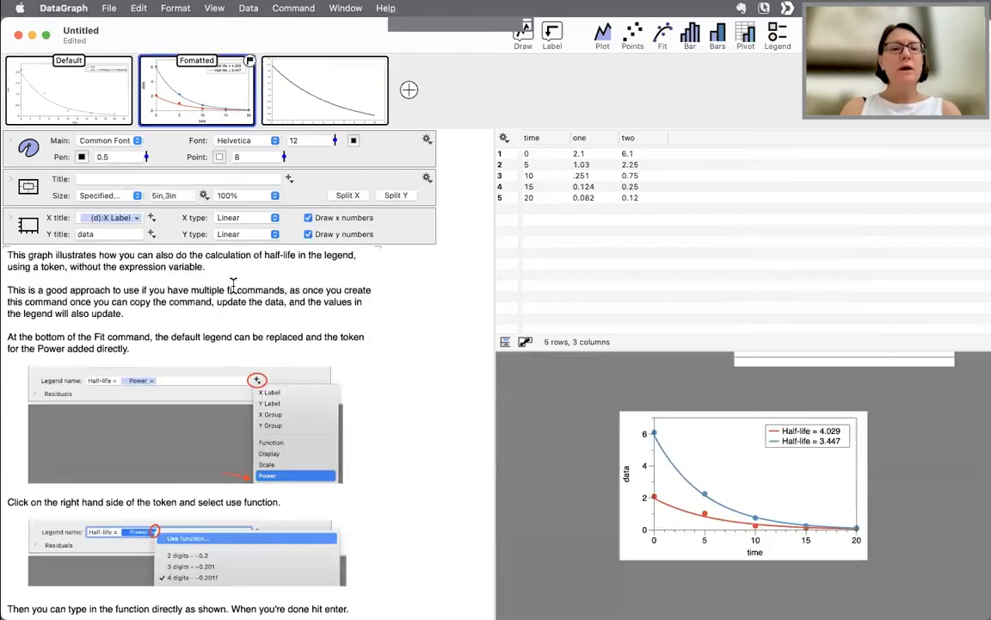
{"action": "scroll", "coordinate": [216, 378], "scroll_direction": "down", "scroll_amount": 15}
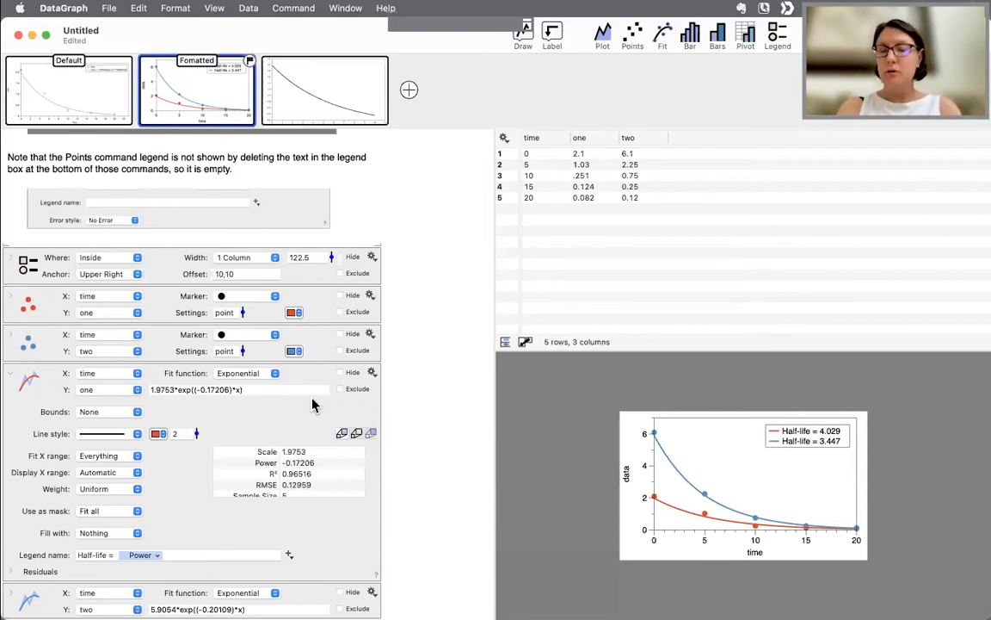
- Inspect the first fit's equation and the Power token's number format options in its legend name
{"action": "left_click_drag", "start_coordinate": [258, 390], "coordinate": [148, 390]}
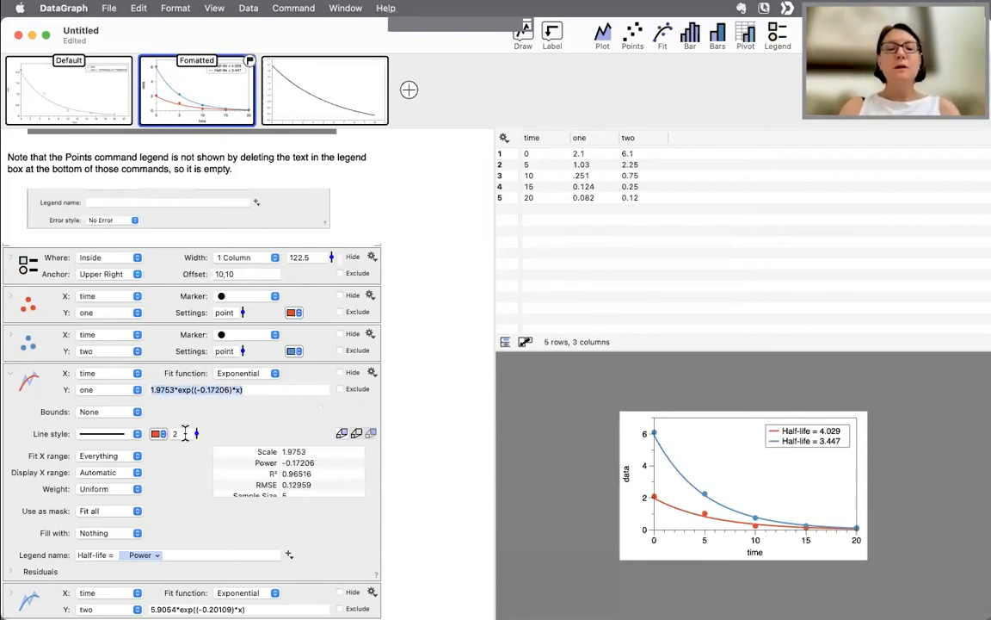
{"action": "left_click", "coordinate": [176, 483]}
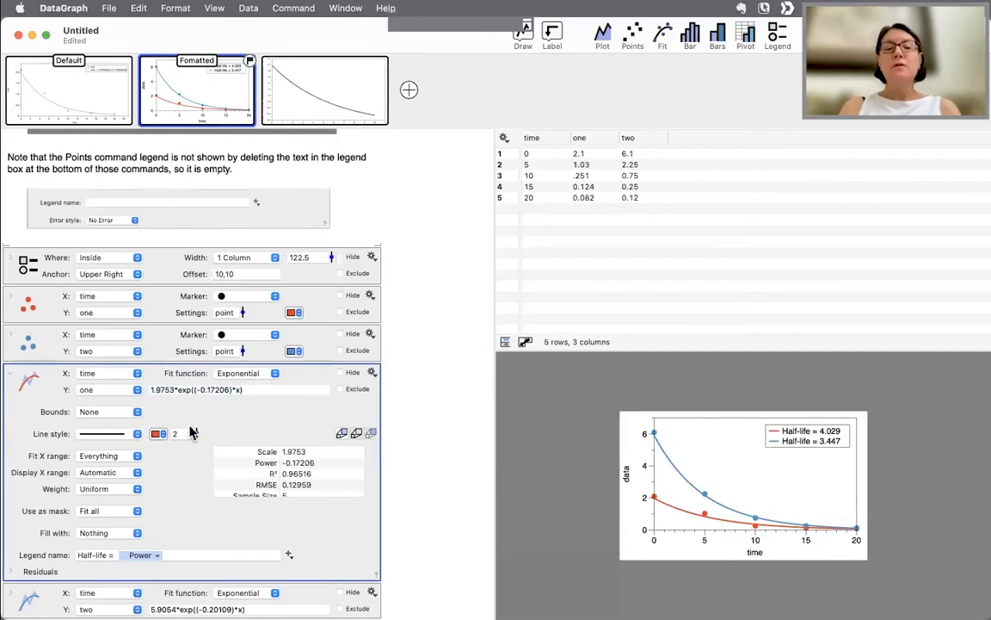
{"action": "left_click_drag", "start_coordinate": [256, 390], "coordinate": [148, 390]}
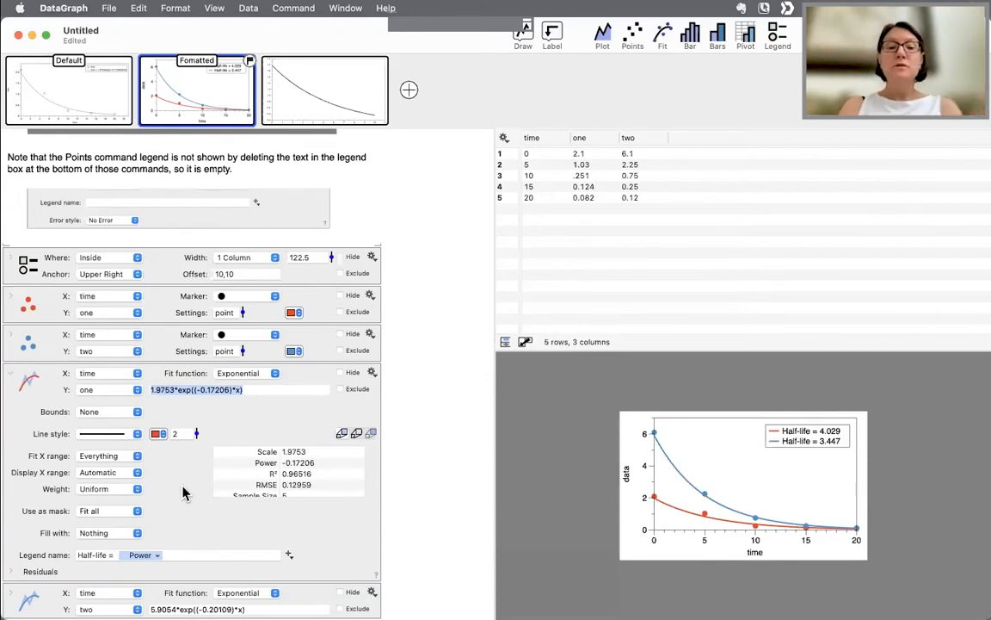
{"action": "left_click", "coordinate": [178, 554]}
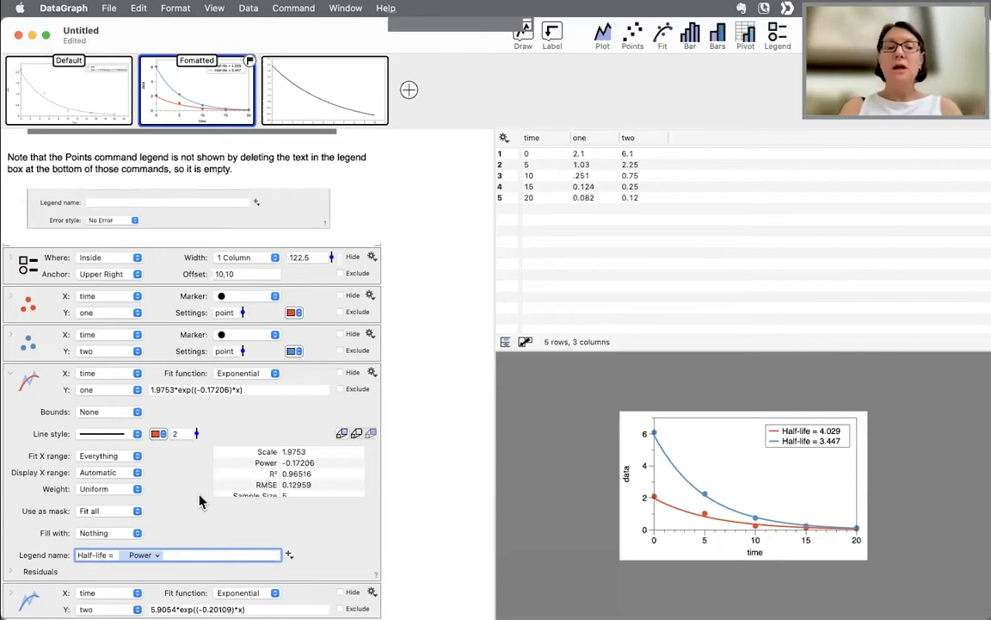
{"action": "left_click", "coordinate": [148, 555]}
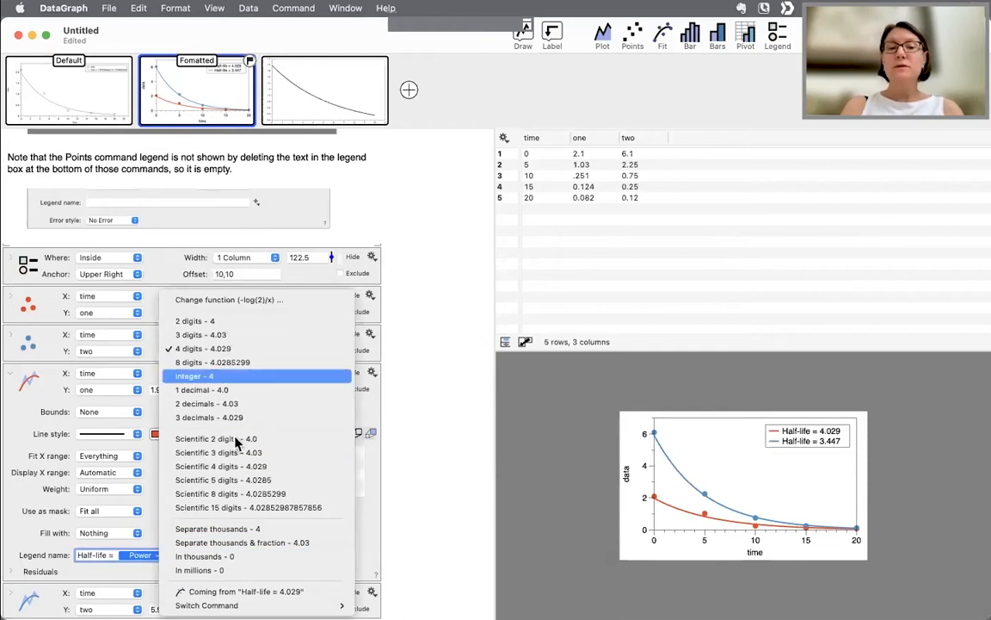
{"action": "left_click", "coordinate": [445, 420]}
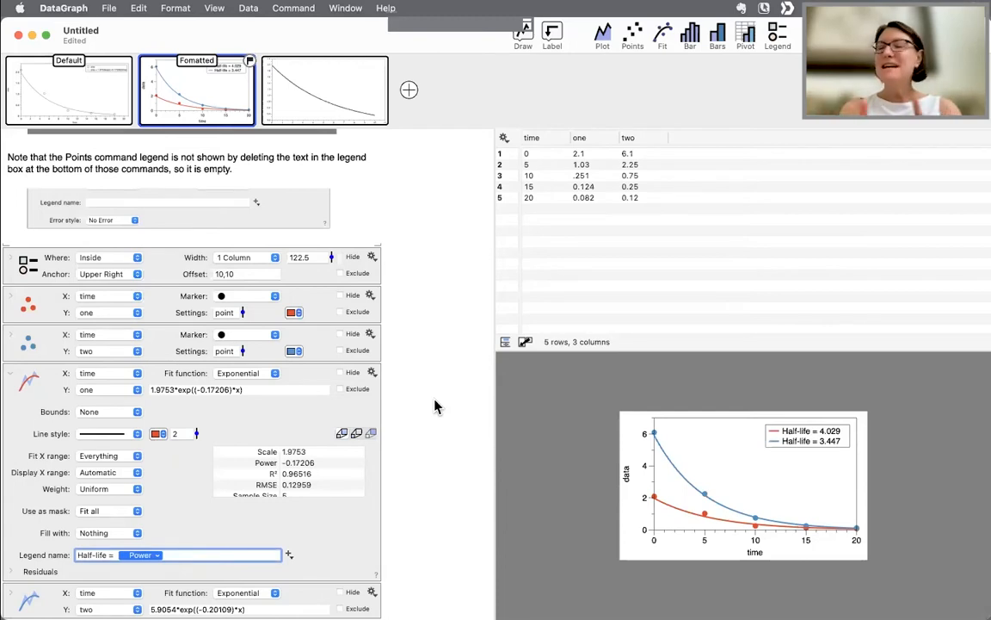
- Close the document and delete it without saving
{"action": "left_click", "coordinate": [18, 35]}
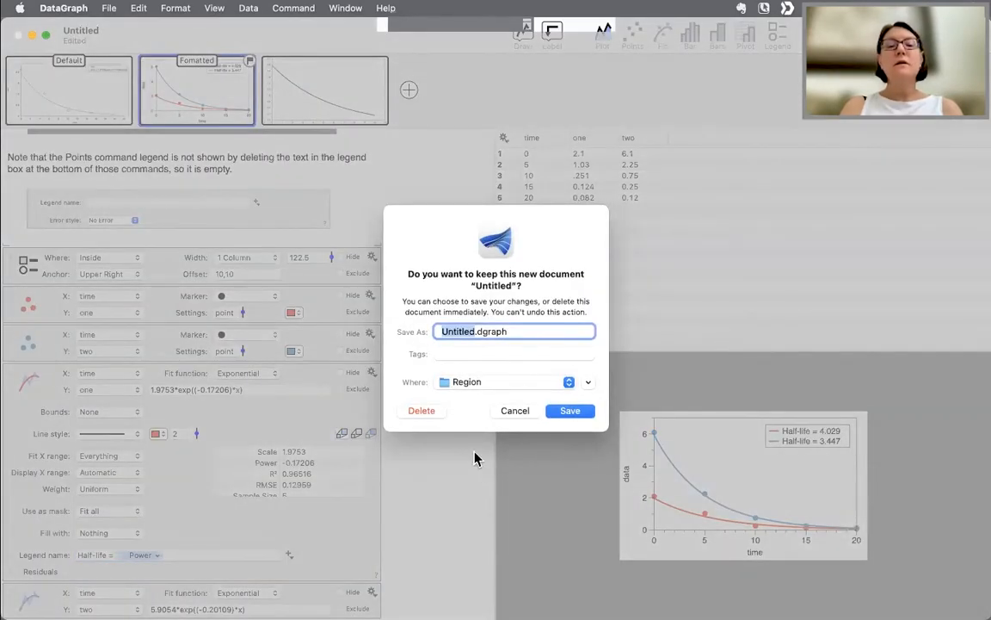
{"action": "left_click", "coordinate": [421, 411]}
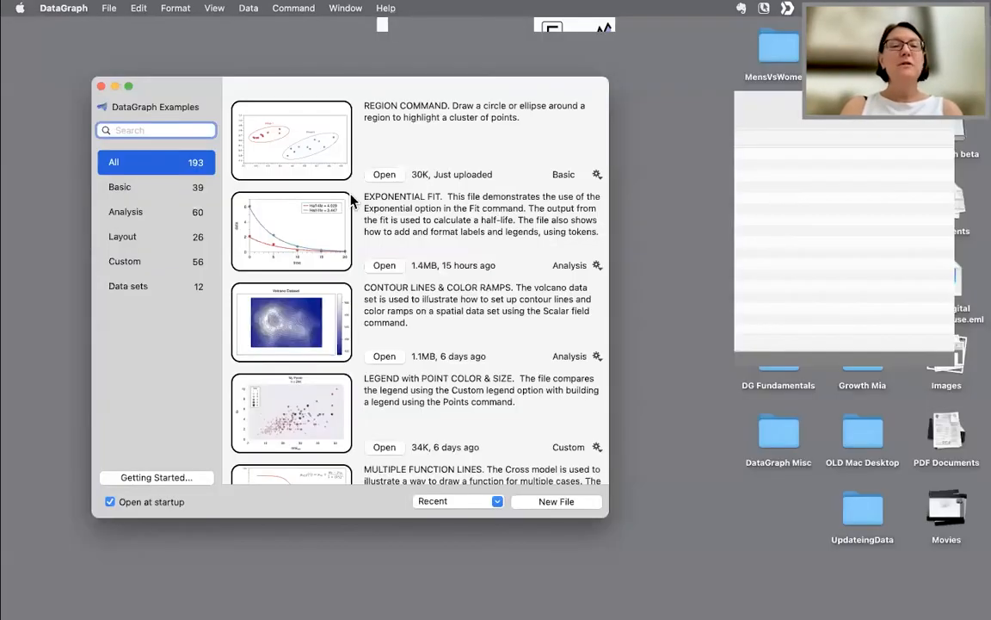
- Search the examples for conn and open the Ranking Slope Graph example
{"action": "type", "text": "conn"}
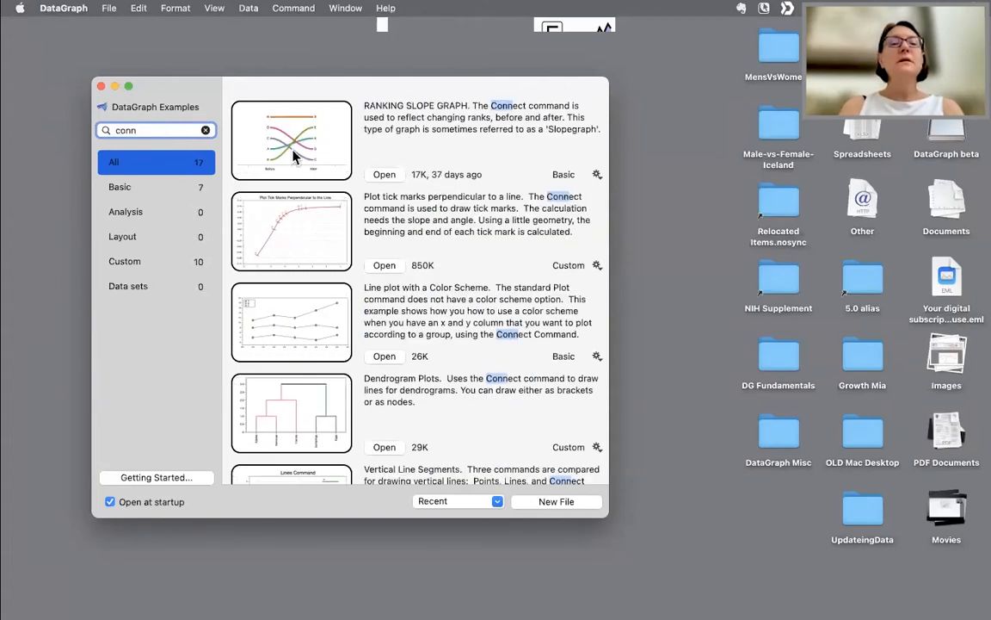
{"action": "left_click", "coordinate": [385, 175]}
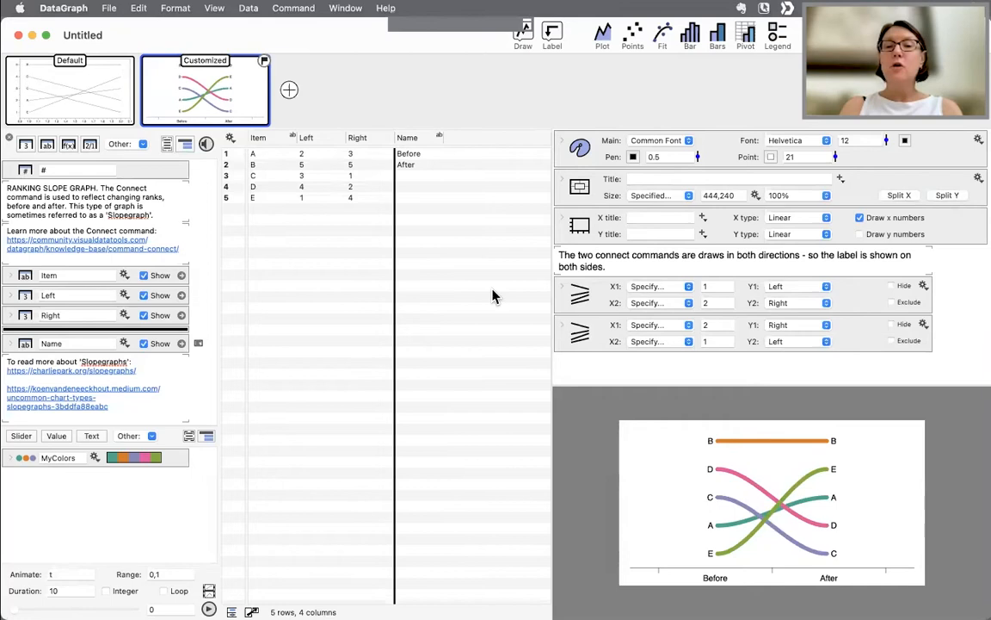
- Compare the Default and Customized graphs of the example
{"action": "left_click", "coordinate": [64, 86]}
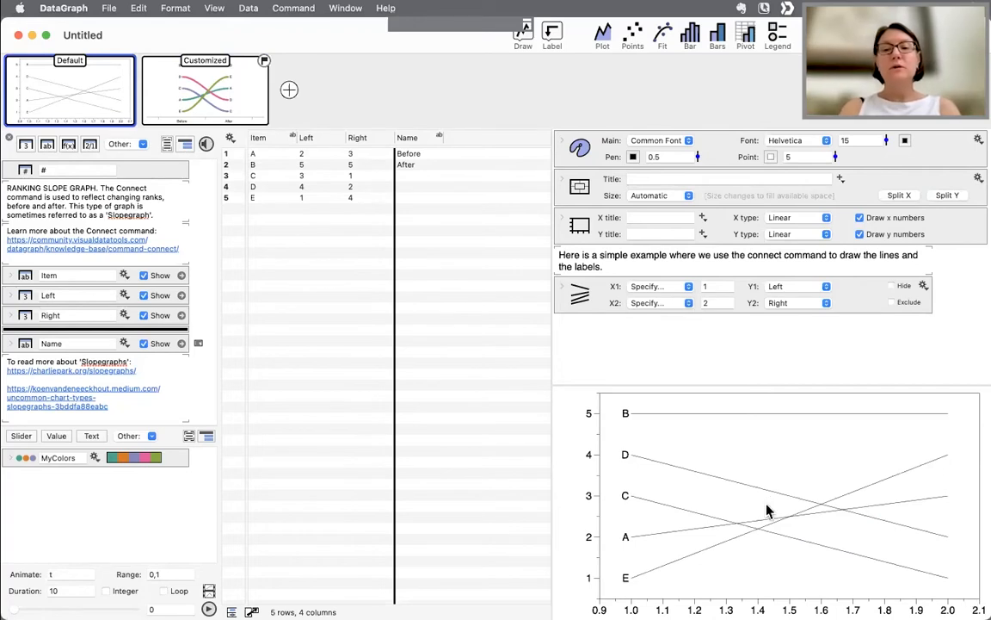
{"action": "left_click", "coordinate": [220, 105]}
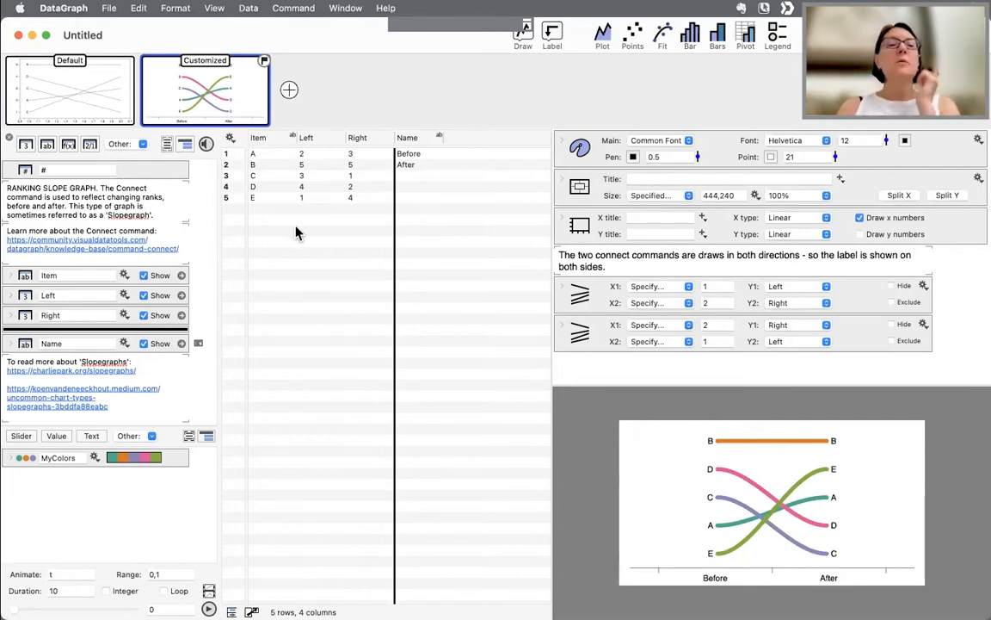
{"action": "key", "text": "Left"}
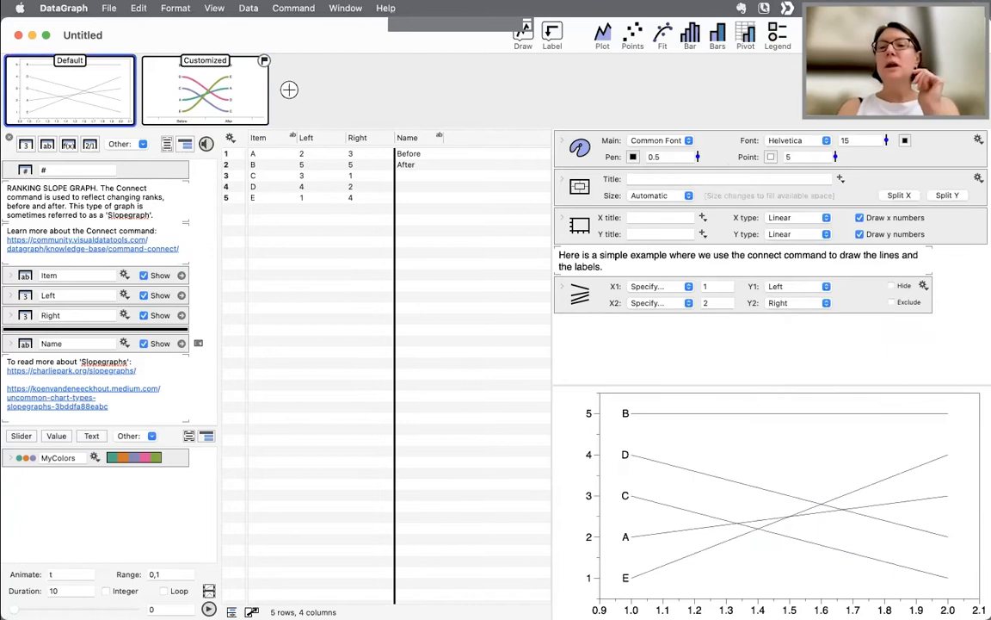
- Expand the Default graph's Connect command and set its Labels to All the same
{"action": "left_click", "coordinate": [562, 291]}
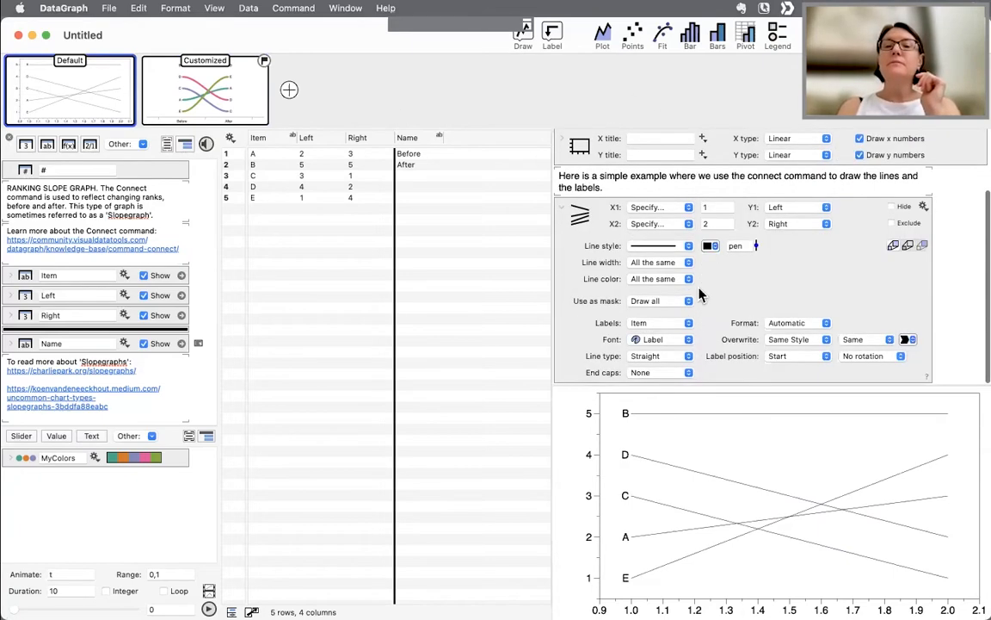
{"action": "left_click", "coordinate": [663, 327]}
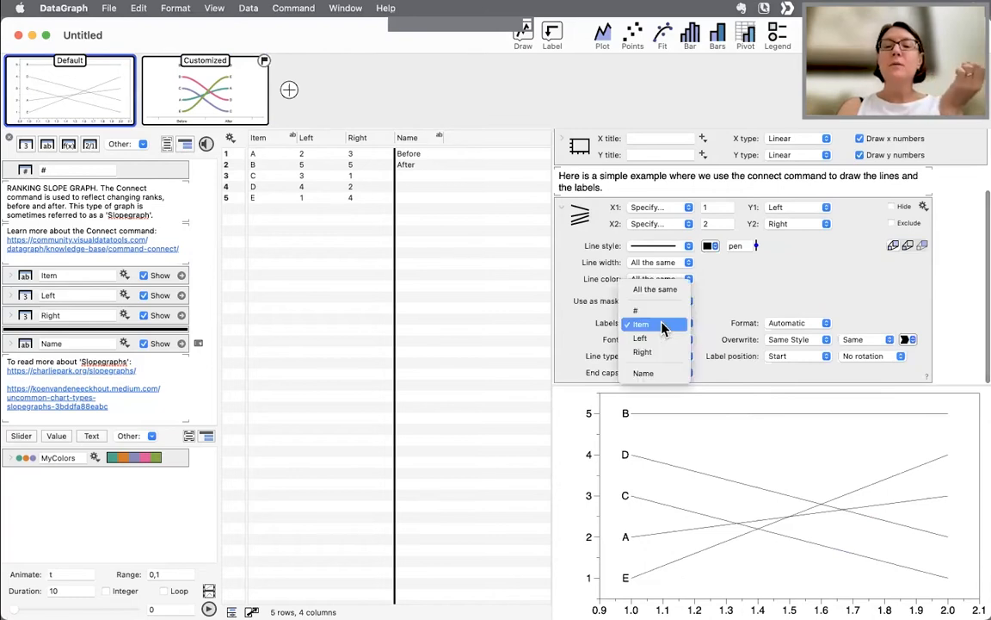
{"action": "left_click", "coordinate": [670, 292]}
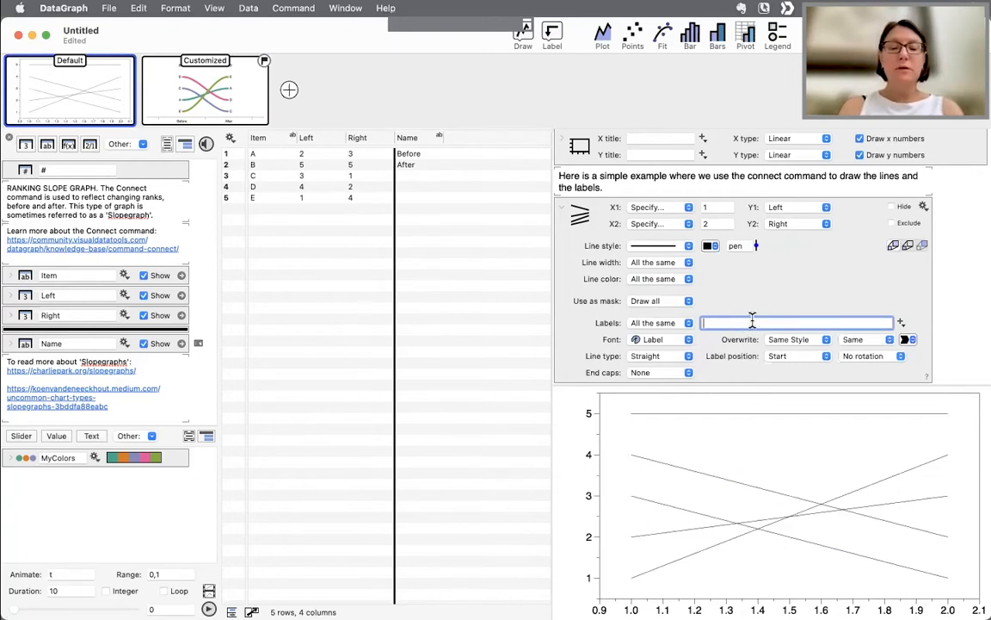
- Enter label as the Connect command's label text and review the Labels source options
{"action": "key", "text": "Return"}
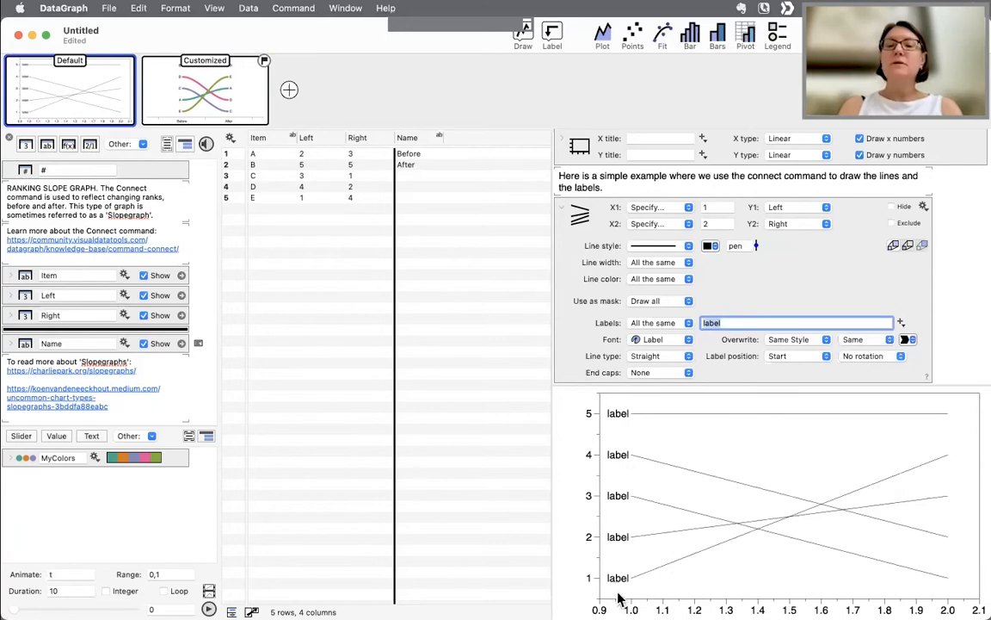
{"action": "left_click", "coordinate": [656, 323]}
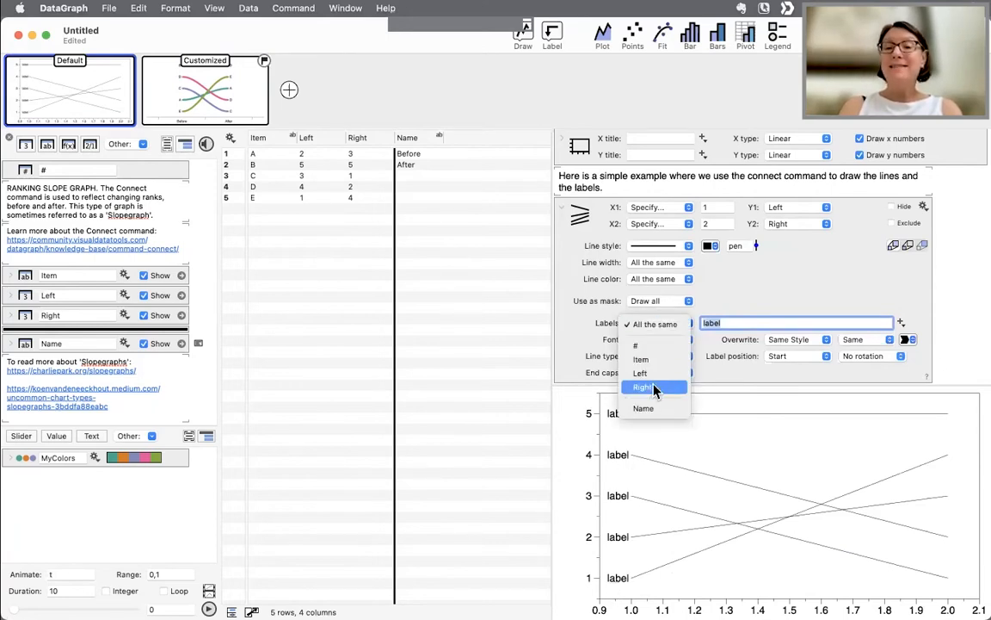
{"action": "left_click", "coordinate": [711, 365]}
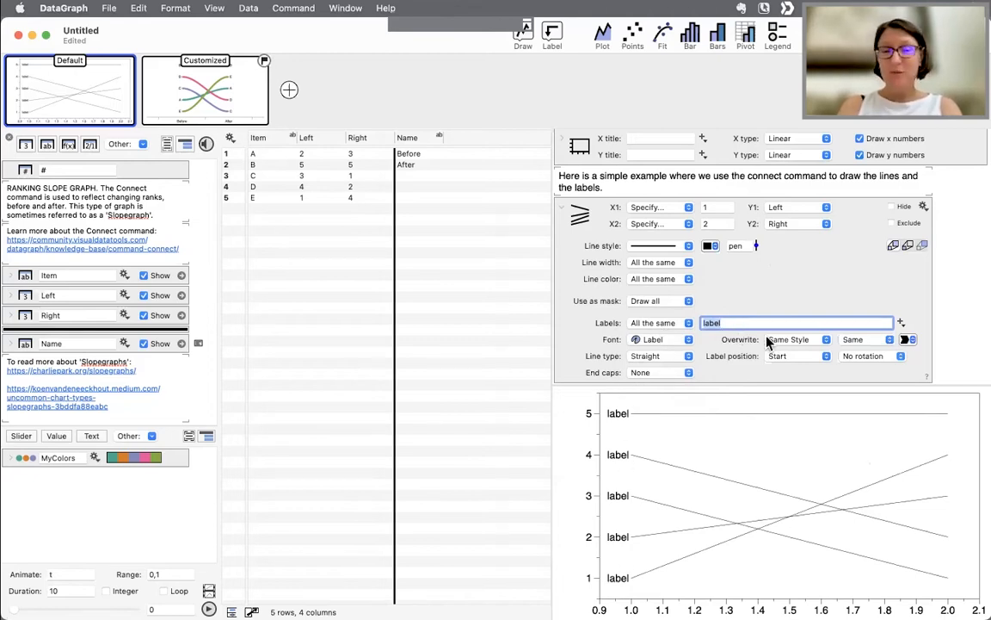
- Inspect the label token menu and re-edit the label text field
{"action": "left_click", "coordinate": [914, 315]}
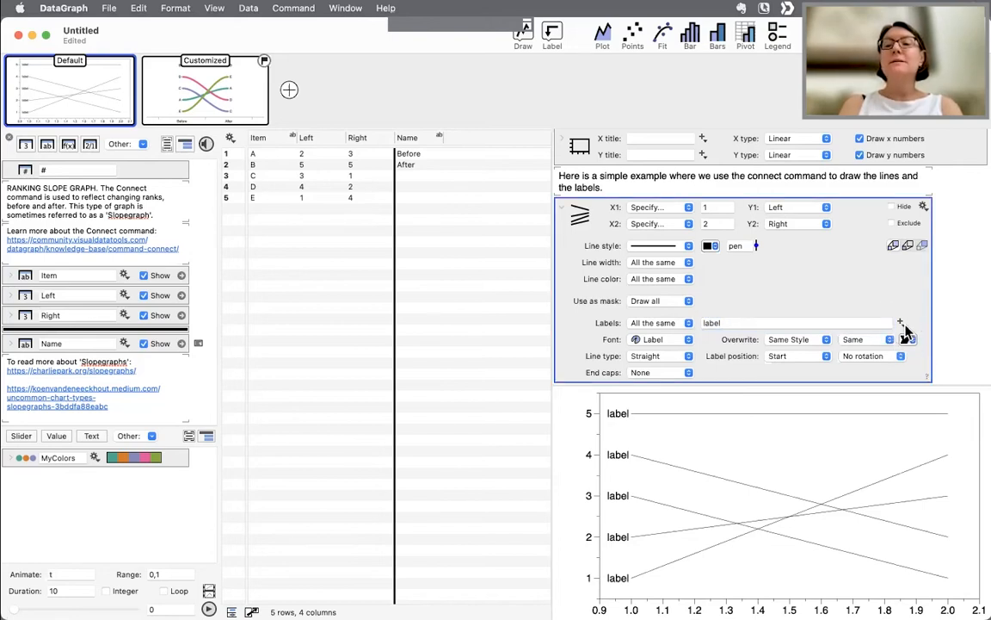
{"action": "left_click", "coordinate": [902, 324]}
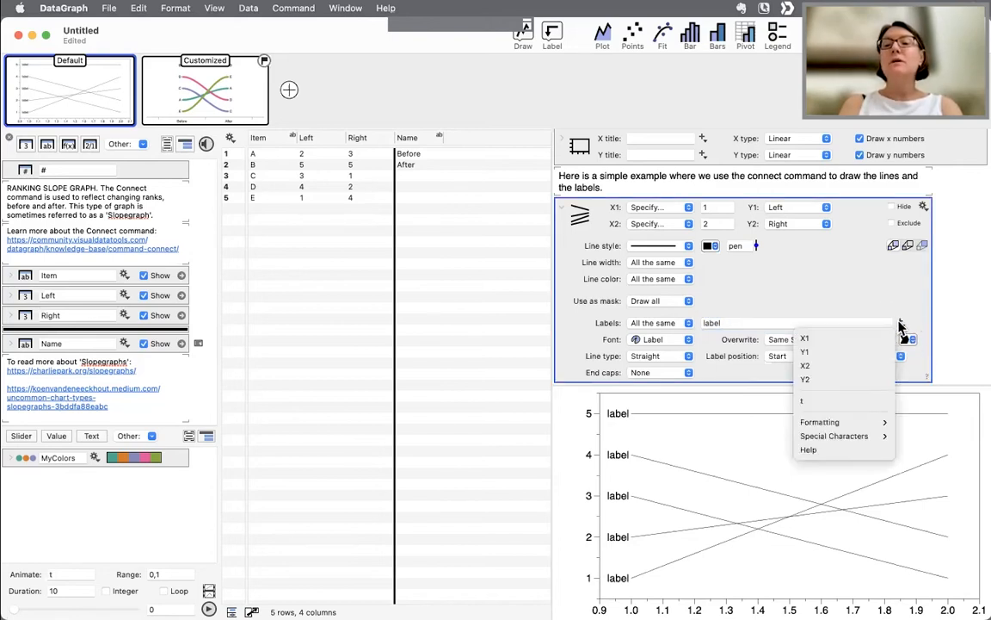
{"action": "left_click", "coordinate": [845, 288]}
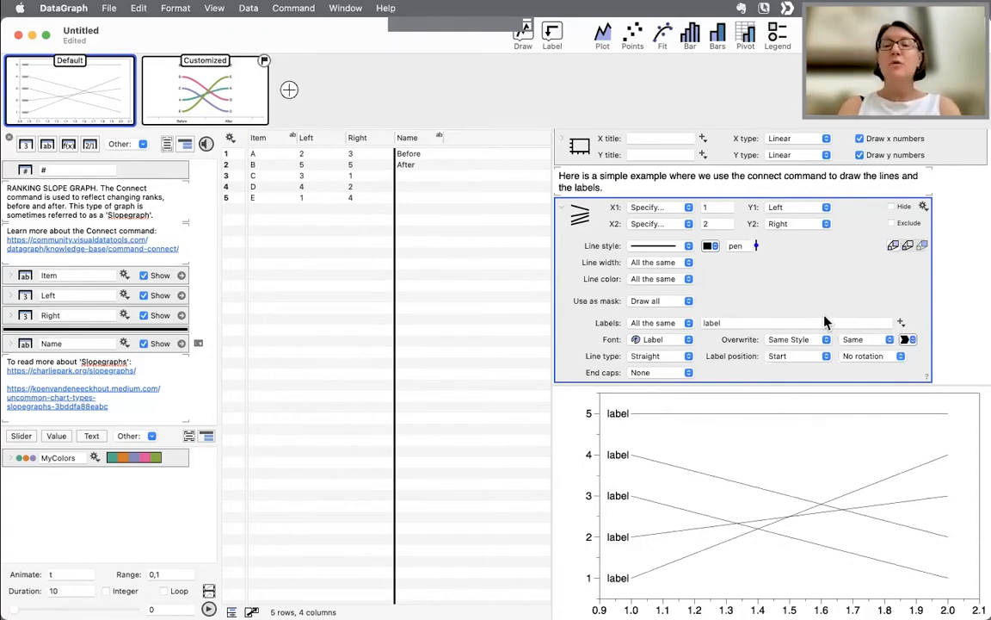
{"action": "left_click", "coordinate": [743, 322]}
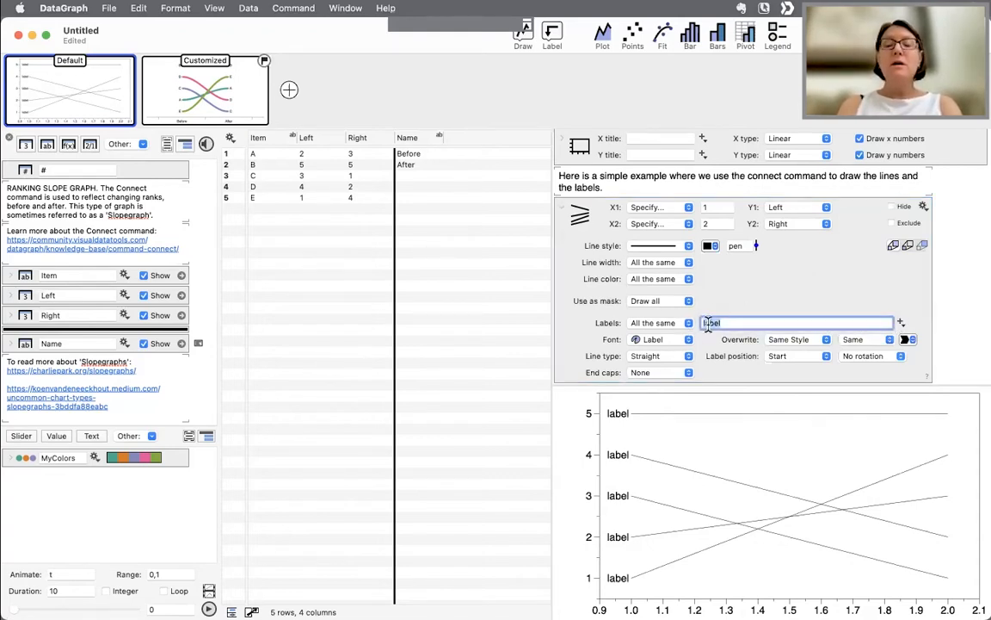
{"action": "type", "text": "lab"}
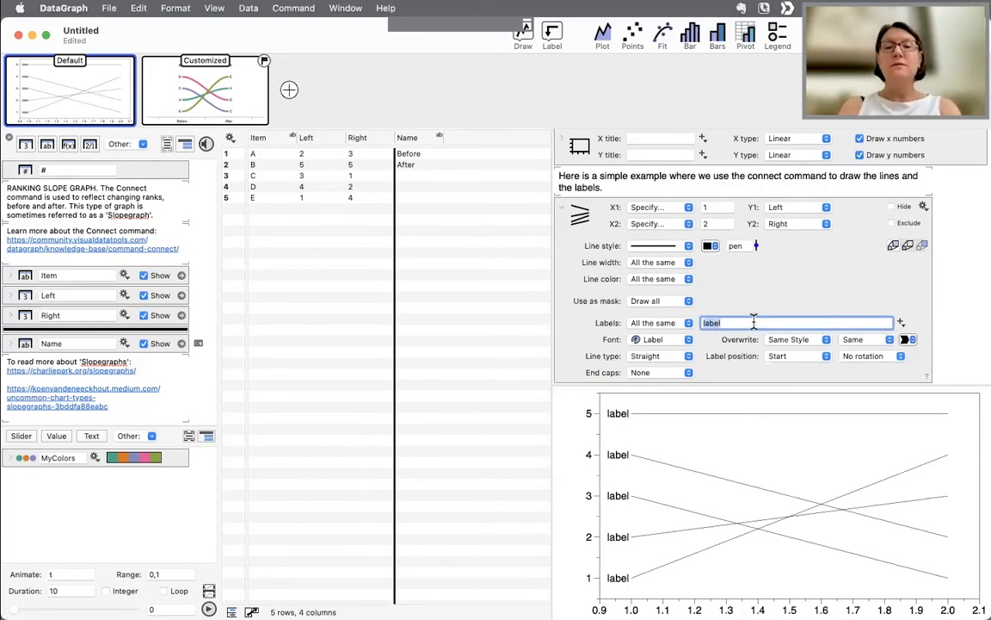
{"action": "left_click", "coordinate": [745, 299]}
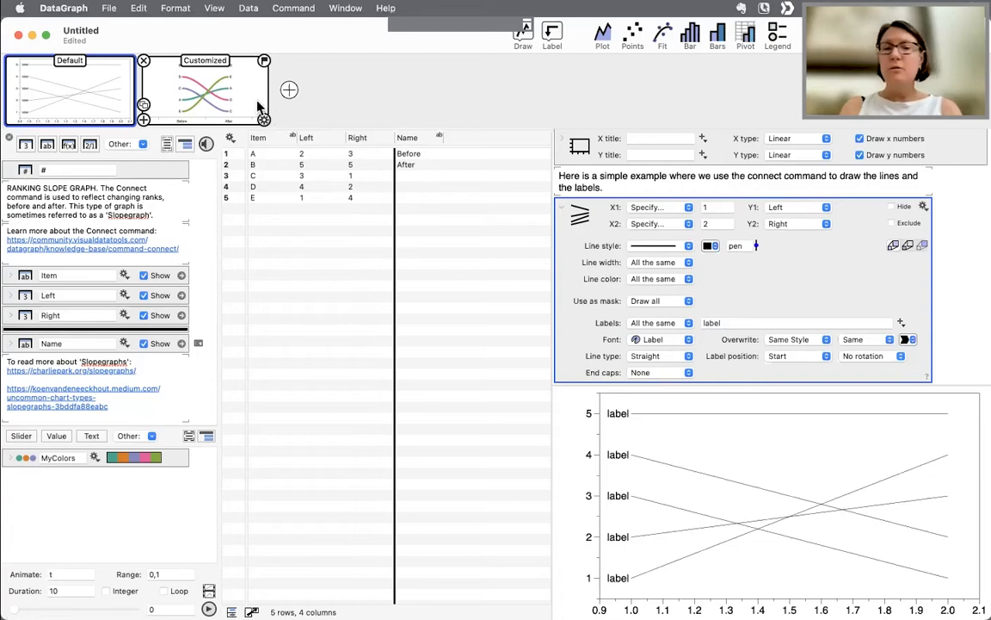
- Close the document and delete it without saving
{"action": "left_click", "coordinate": [19, 37]}
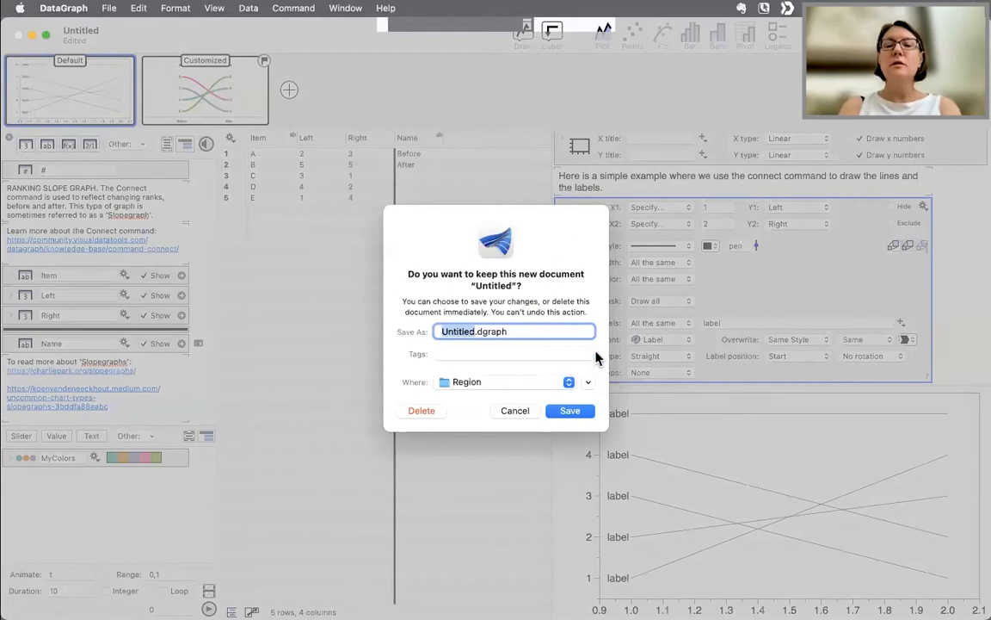
{"action": "left_click", "coordinate": [423, 412]}
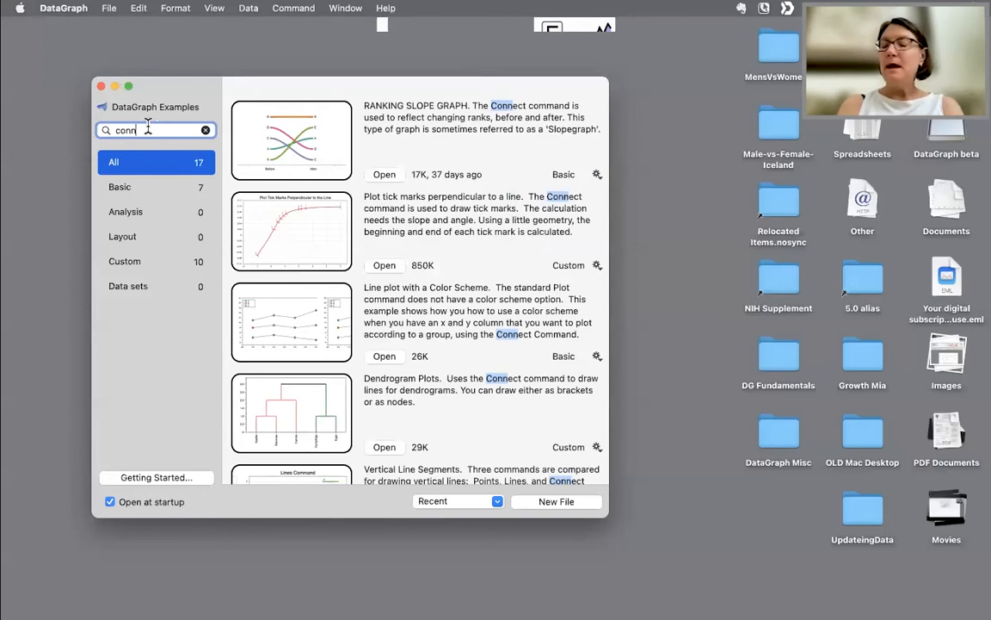
- Clear the examples search and open the Region Command example
{"action": "key", "text": "BackSpace"}
{"action": "key", "text": "BackSpace"}
{"action": "key", "text": "BackSpace"}
{"action": "key", "text": "BackSpace"}
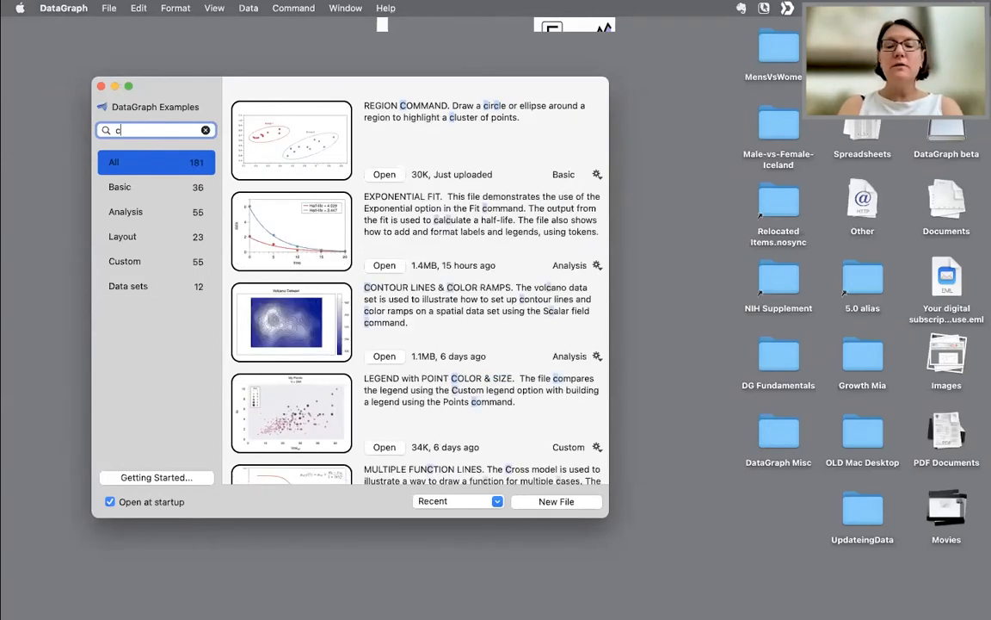
{"action": "left_click_drag", "start_coordinate": [266, 93], "coordinate": [198, 70]}
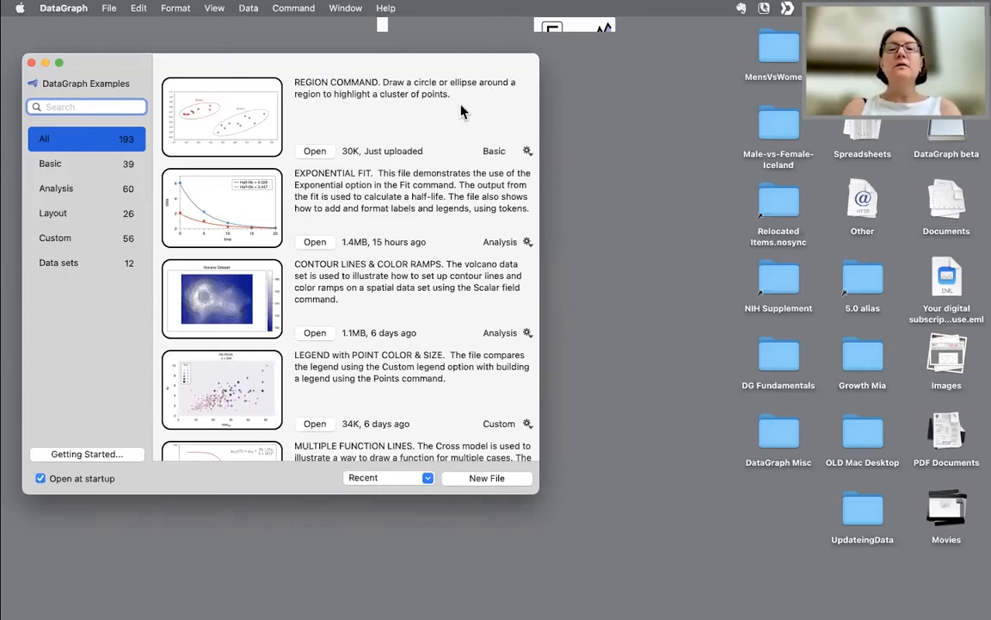
{"action": "left_click", "coordinate": [315, 152]}
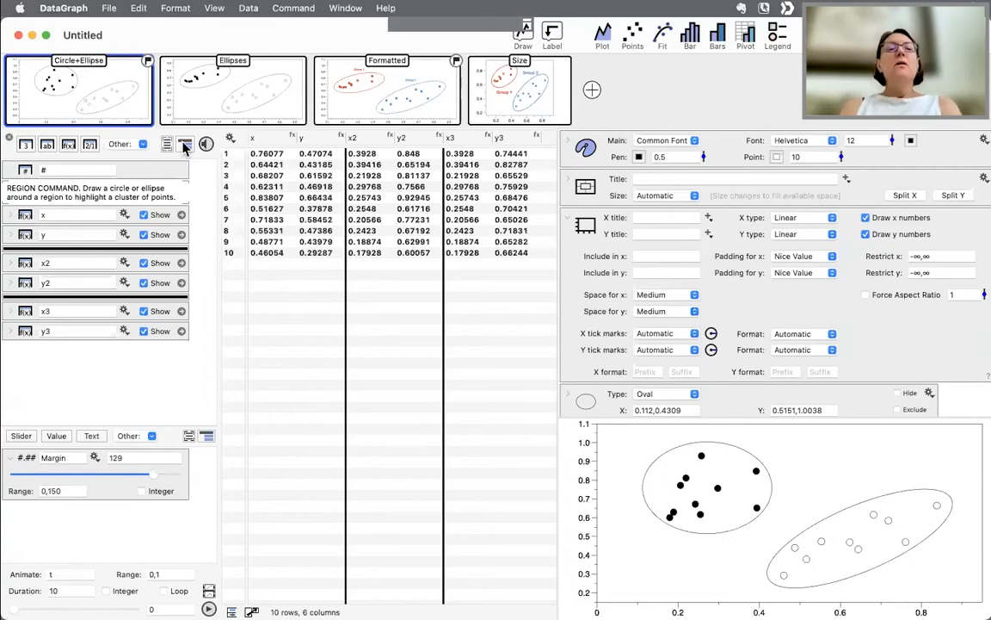
- Browse the example's Circle+Ellipse, Ellipses, Formatted and Size graphs and their commands
{"action": "mouse_move", "coordinate": [103, 93]}
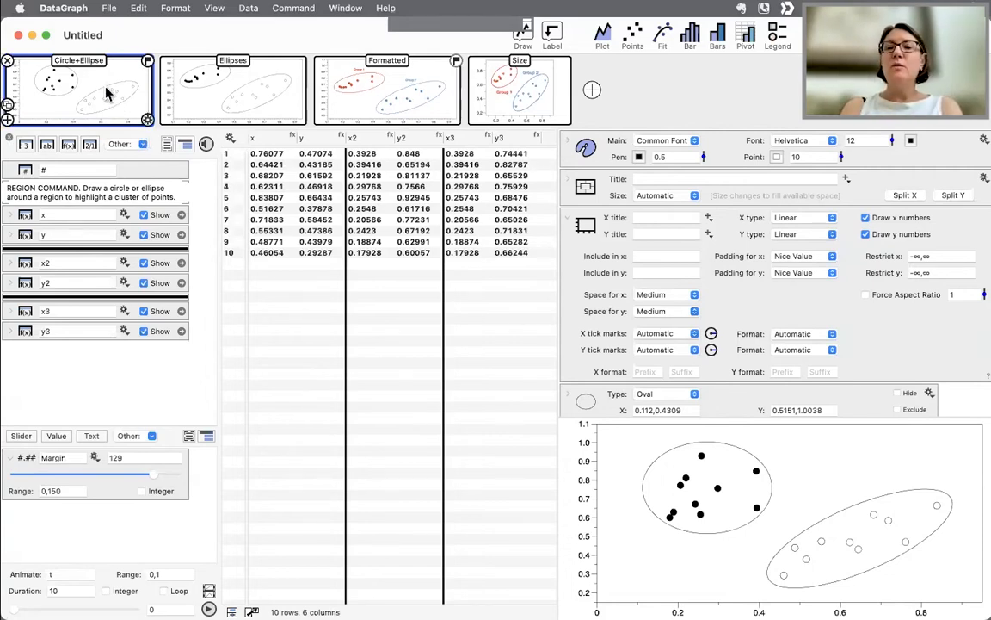
{"action": "left_click", "coordinate": [579, 222]}
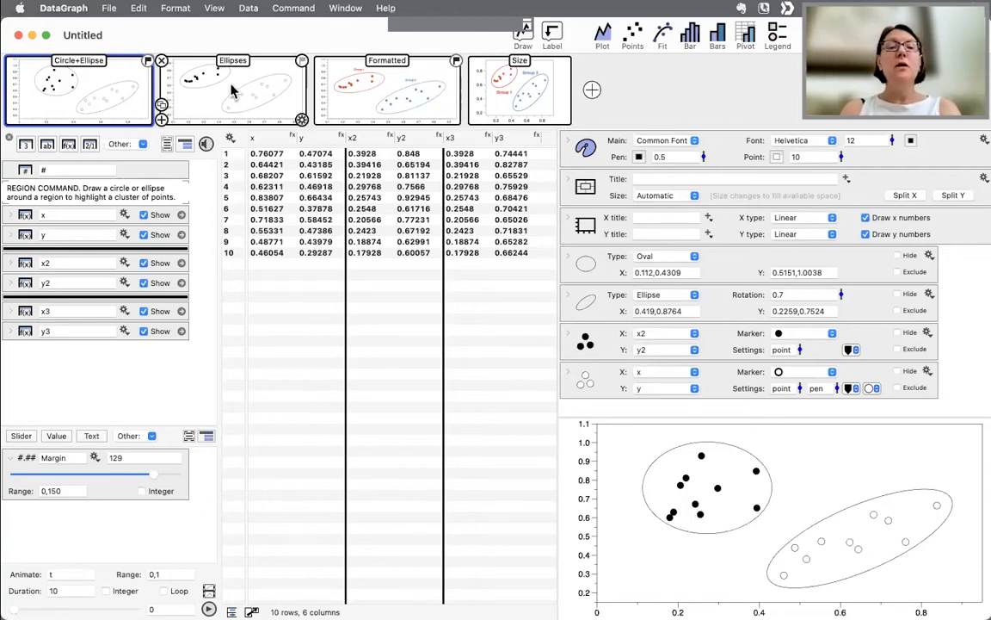
{"action": "left_click", "coordinate": [252, 105]}
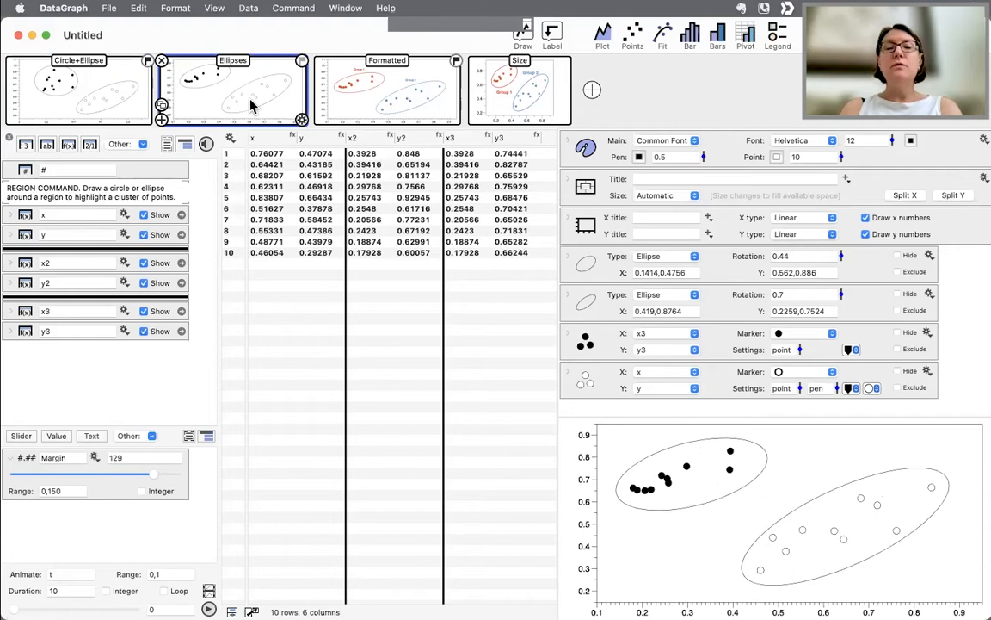
{"action": "left_click", "coordinate": [392, 94]}
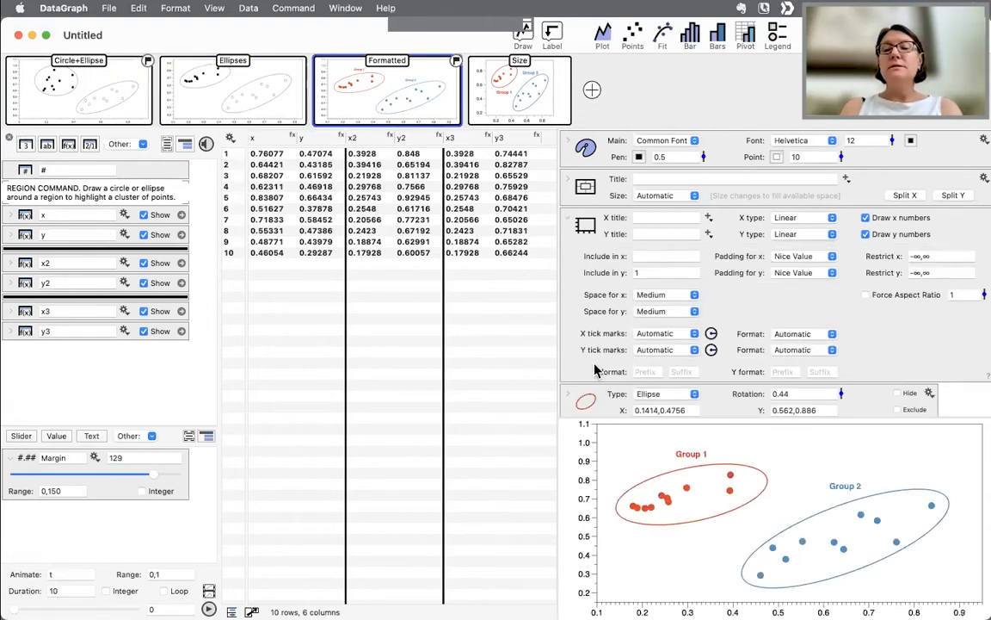
{"action": "left_click", "coordinate": [512, 82]}
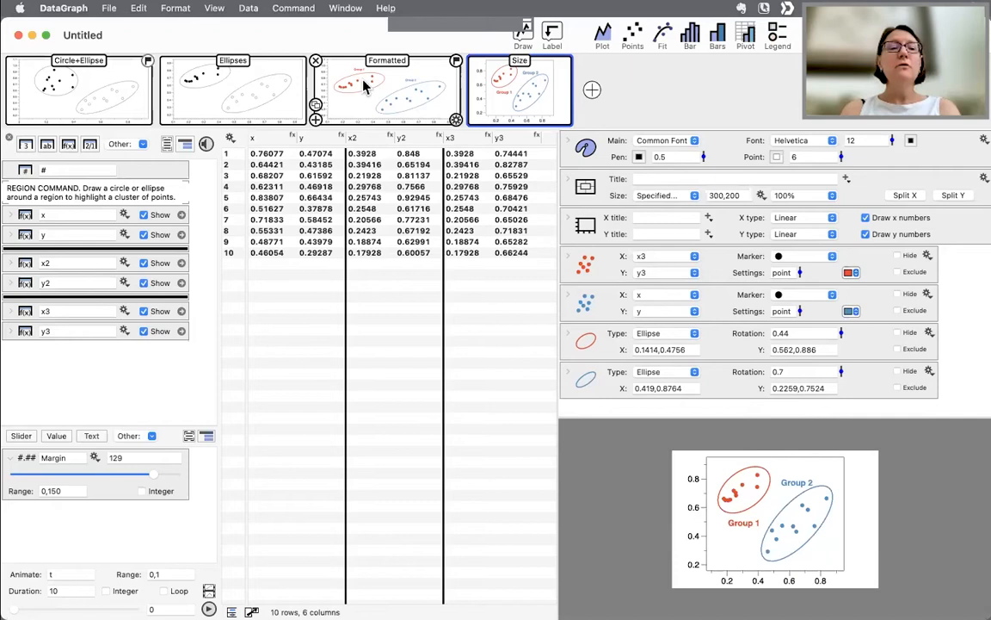
{"action": "left_click", "coordinate": [99, 92]}
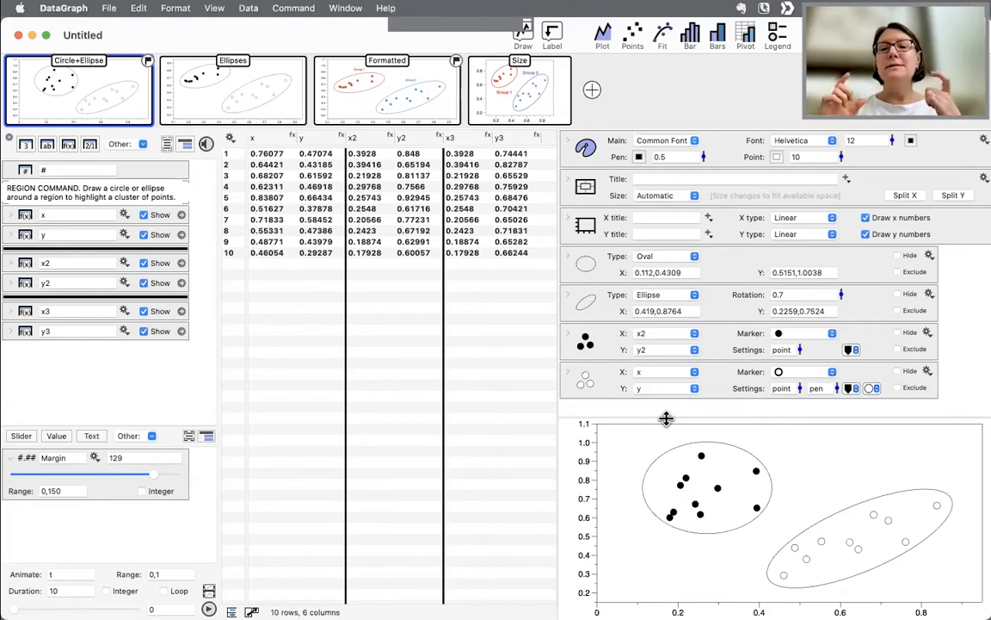
- Resize the window panes and review the shape Type options of the first Region command
{"action": "left_click_drag", "start_coordinate": [666, 418], "coordinate": [656, 155]}
{"action": "left_click_drag", "start_coordinate": [555, 222], "coordinate": [611, 170]}
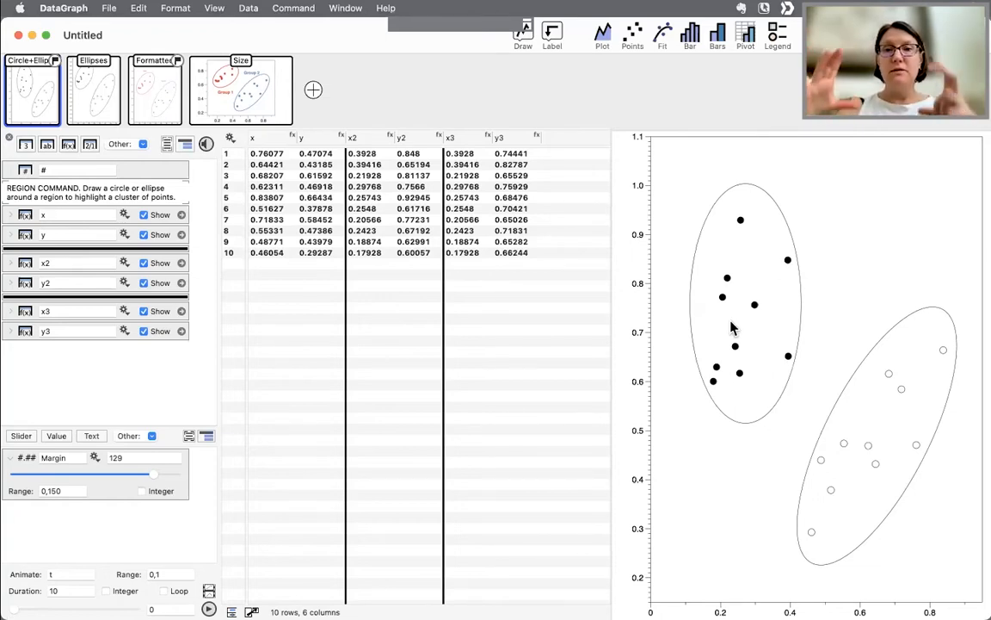
{"action": "left_click_drag", "start_coordinate": [611, 206], "coordinate": [438, 224]}
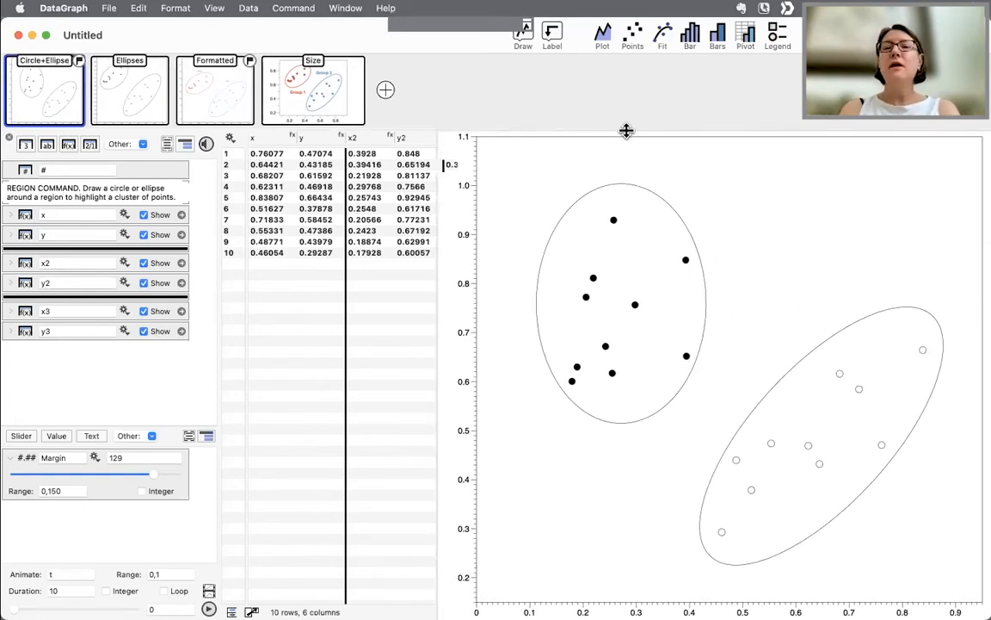
{"action": "left_click_drag", "start_coordinate": [624, 130], "coordinate": [607, 318]}
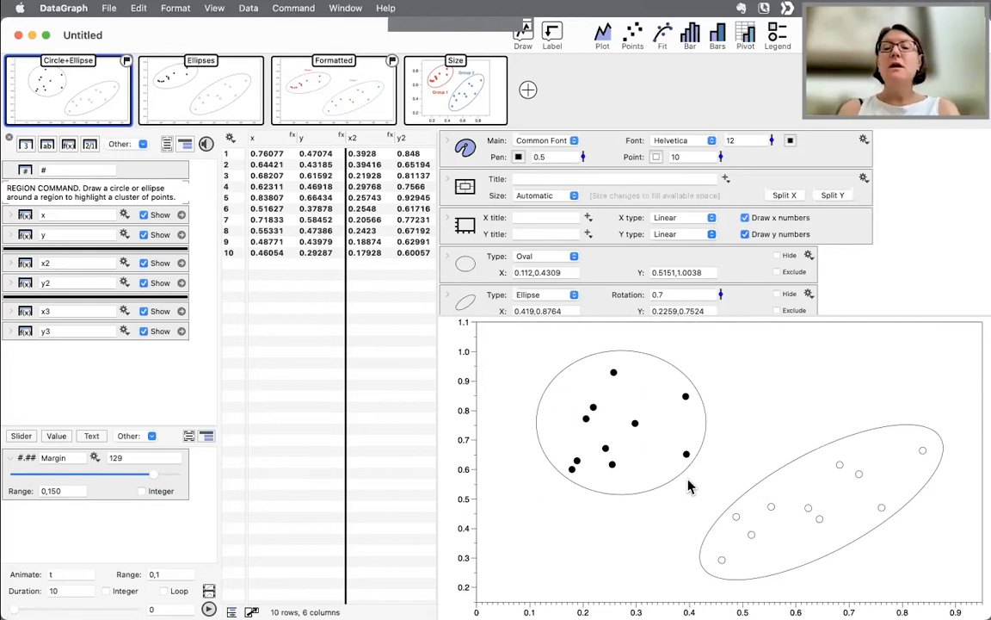
{"action": "left_click", "coordinate": [568, 257]}
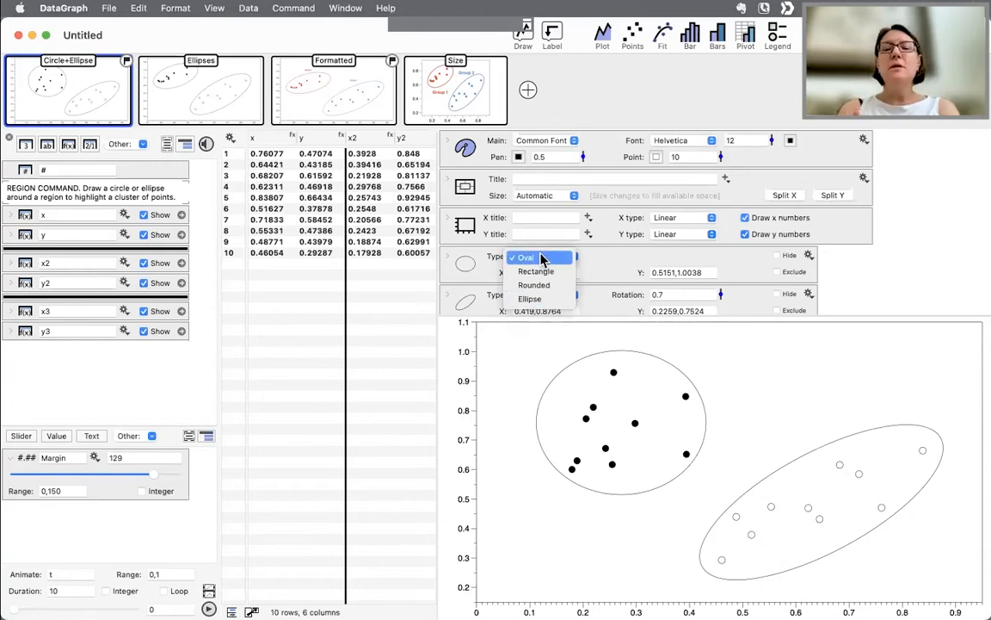
{"action": "left_click", "coordinate": [542, 258]}
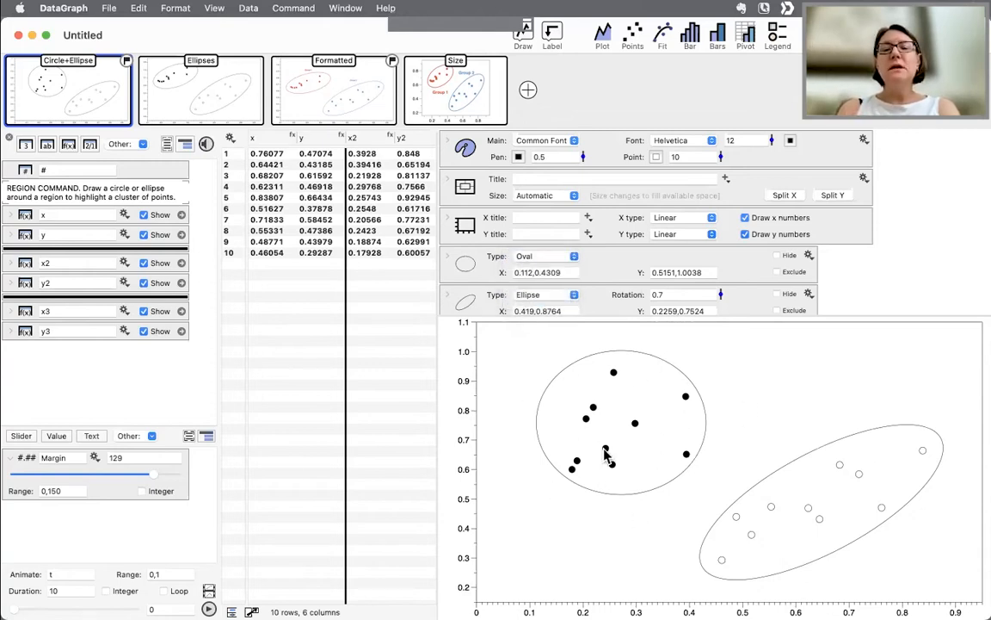
{"action": "left_click", "coordinate": [543, 258]}
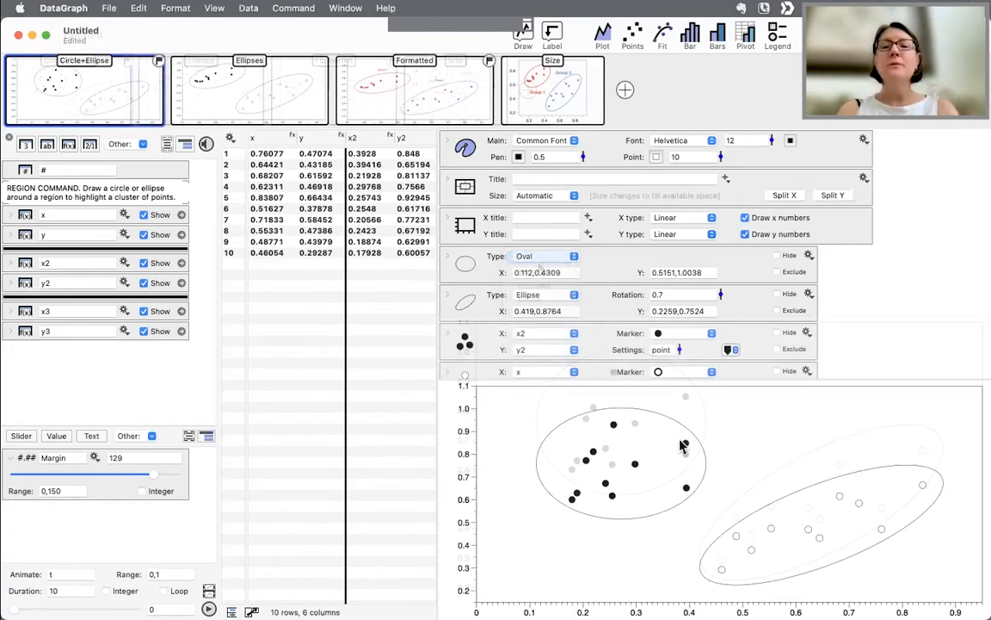
- Add a new graph and plot y against x with the Points command
{"action": "left_click", "coordinate": [626, 91]}
{"action": "left_click_drag", "start_coordinate": [648, 379], "coordinate": [643, 326]}
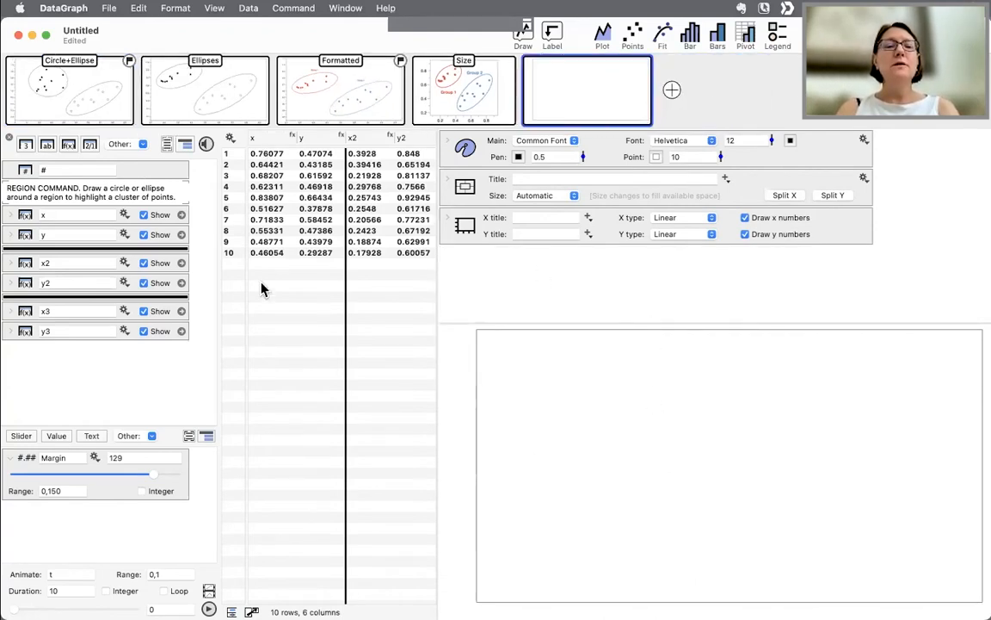
{"action": "scroll", "coordinate": [343, 210], "scroll_direction": "right", "scroll_amount": 5}
{"action": "scroll", "coordinate": [344, 206], "scroll_direction": "left", "scroll_amount": 5}
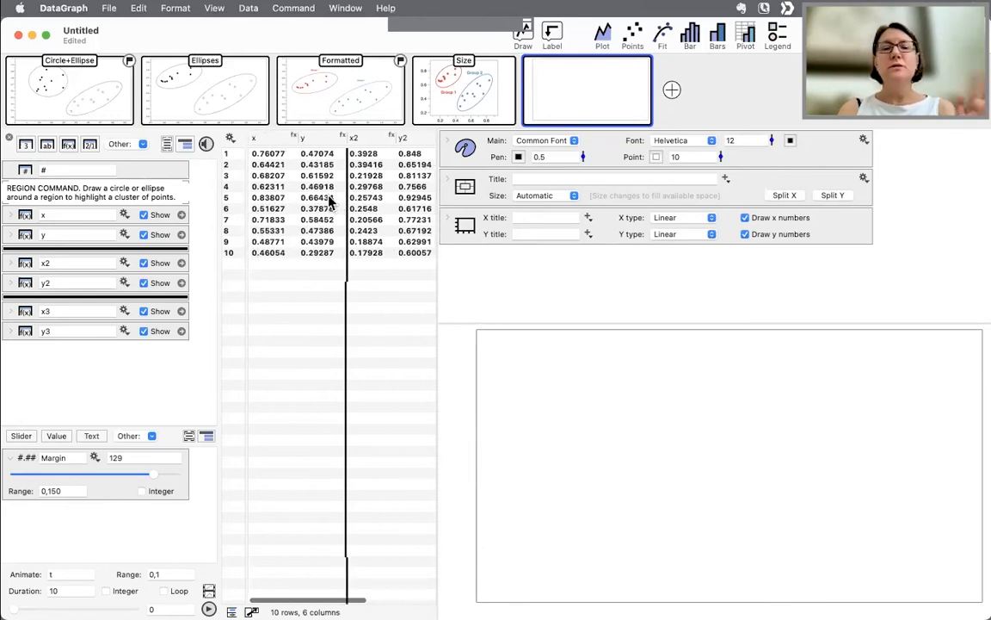
{"action": "left_click", "coordinate": [266, 140]}
{"action": "left_click", "coordinate": [314, 139], "text": "shift"}
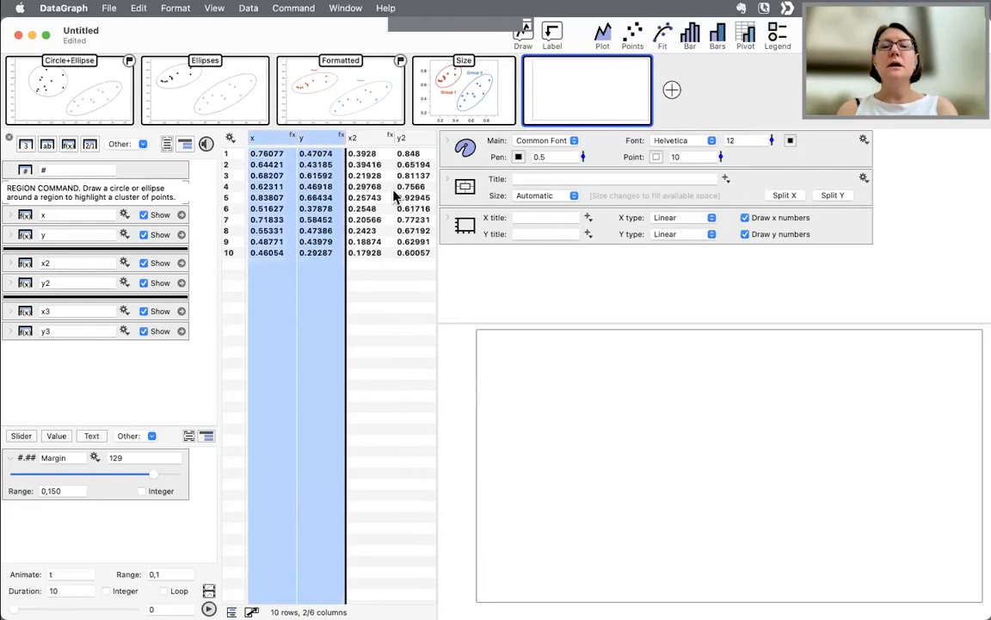
{"action": "left_click", "coordinate": [634, 38]}
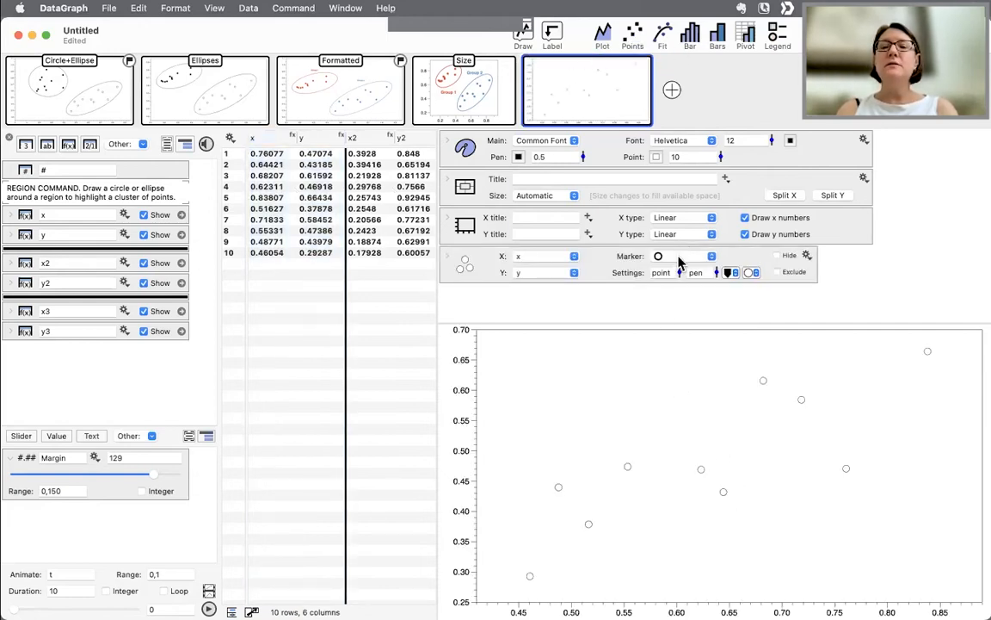
- Change the points' marker to a filled circle and set the point size to 19
{"action": "left_click", "coordinate": [680, 259]}
{"action": "left_click", "coordinate": [663, 274]}
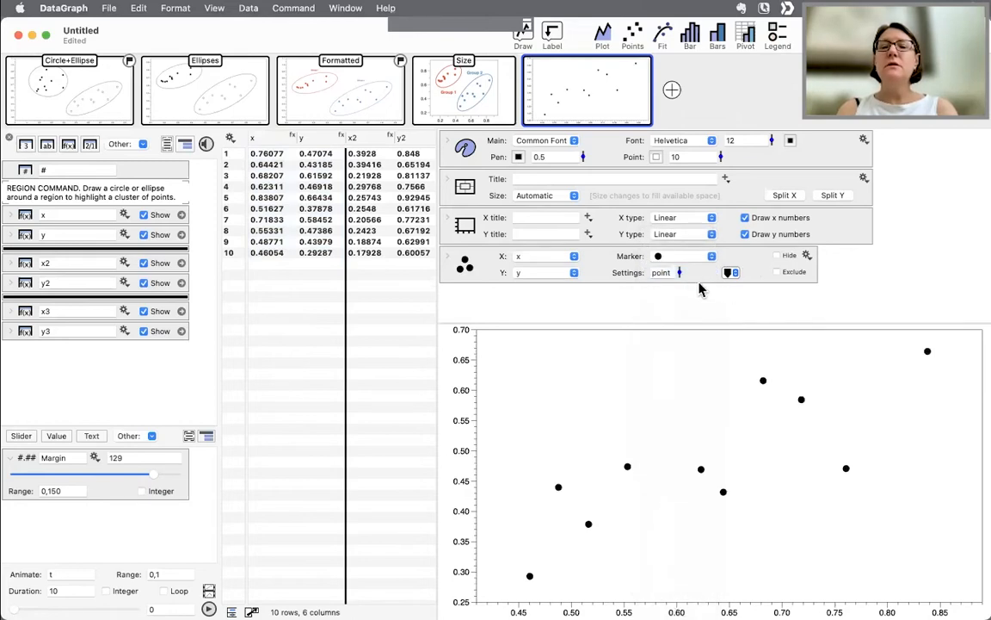
{"action": "mouse_move", "coordinate": [720, 156]}
{"action": "left_mouse_down"}
{"action": "mouse_move", "coordinate": [720, 142]}
{"action": "mouse_move", "coordinate": [721, 152]}
{"action": "left_mouse_up"}
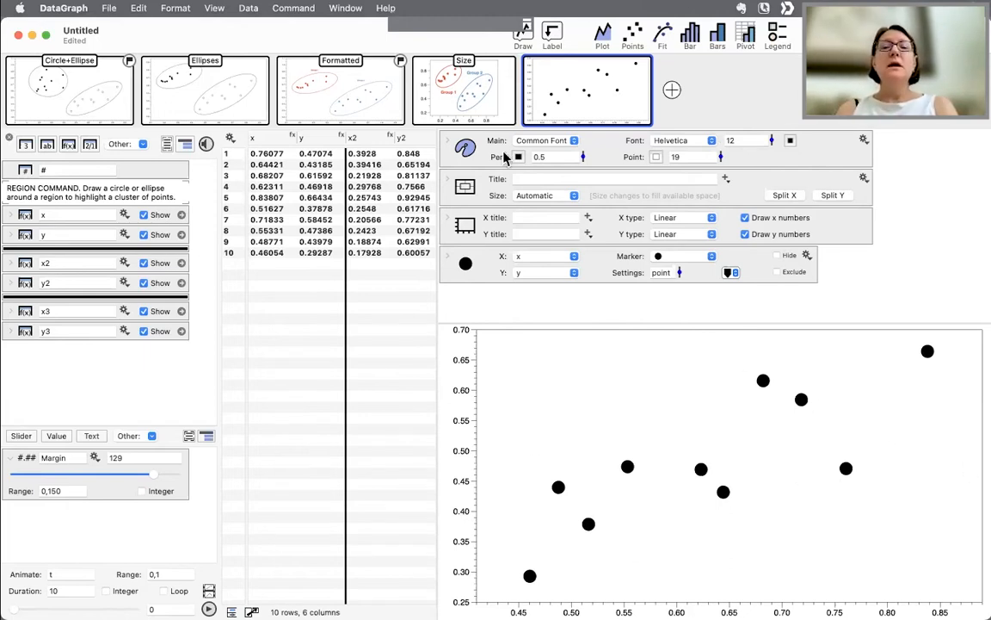
- Add a Region command to the new graph
{"action": "left_click", "coordinate": [552, 39]}
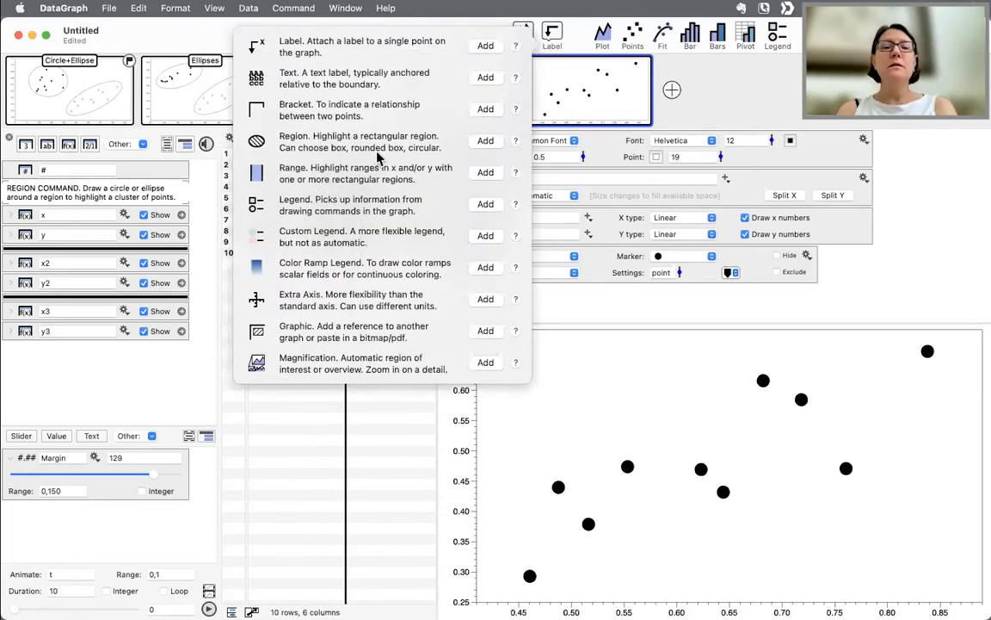
{"action": "left_click", "coordinate": [488, 141]}
{"action": "left_click", "coordinate": [882, 258]}
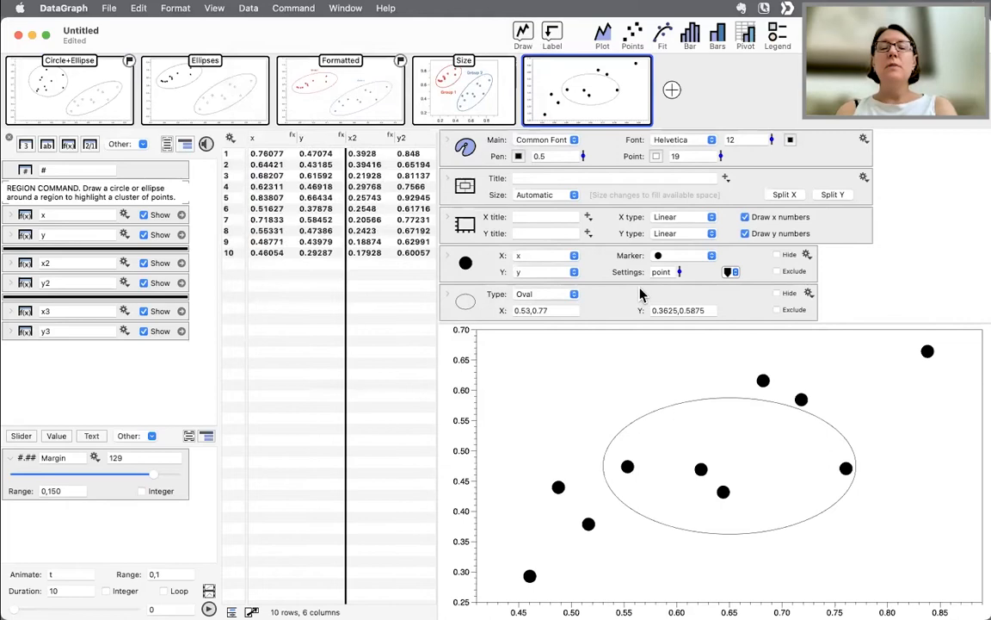
- Try the region shape types Rectangle and Rounded, then set the type to Ellipse
{"action": "left_click", "coordinate": [542, 294]}
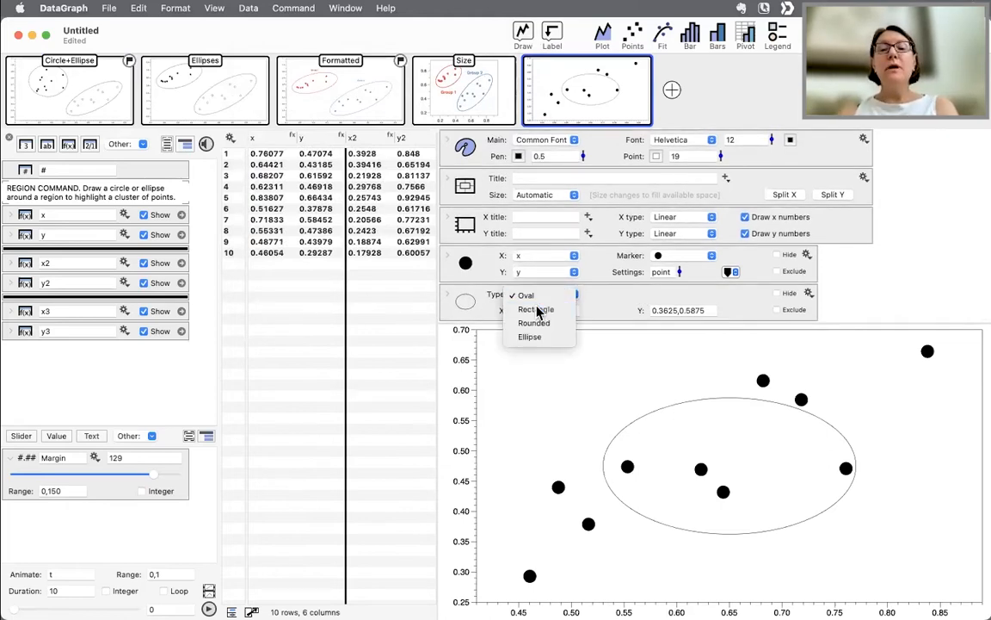
{"action": "left_click", "coordinate": [536, 310]}
{"action": "left_click", "coordinate": [535, 295]}
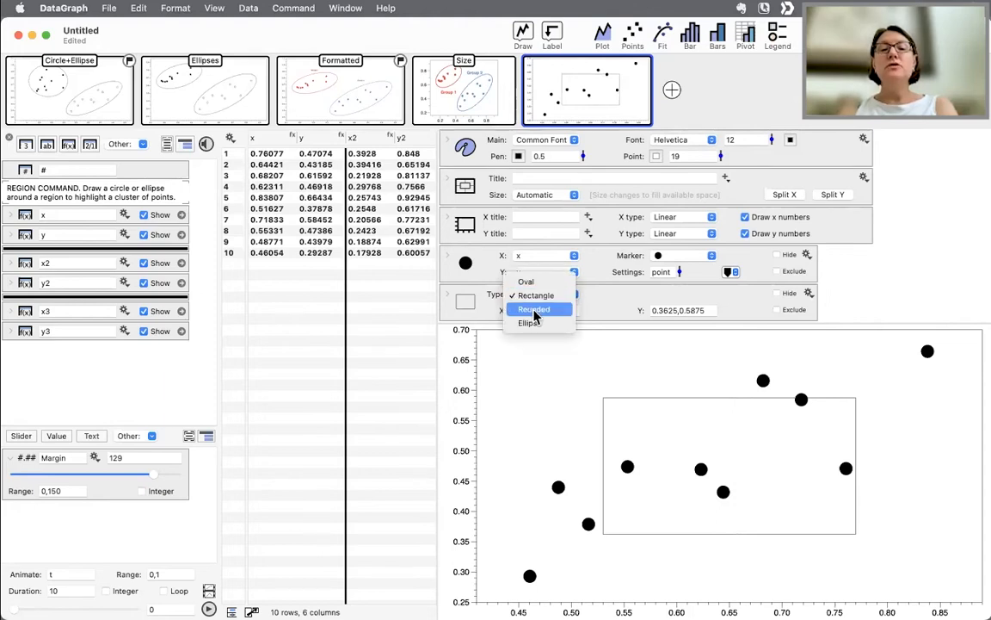
{"action": "left_click", "coordinate": [533, 311]}
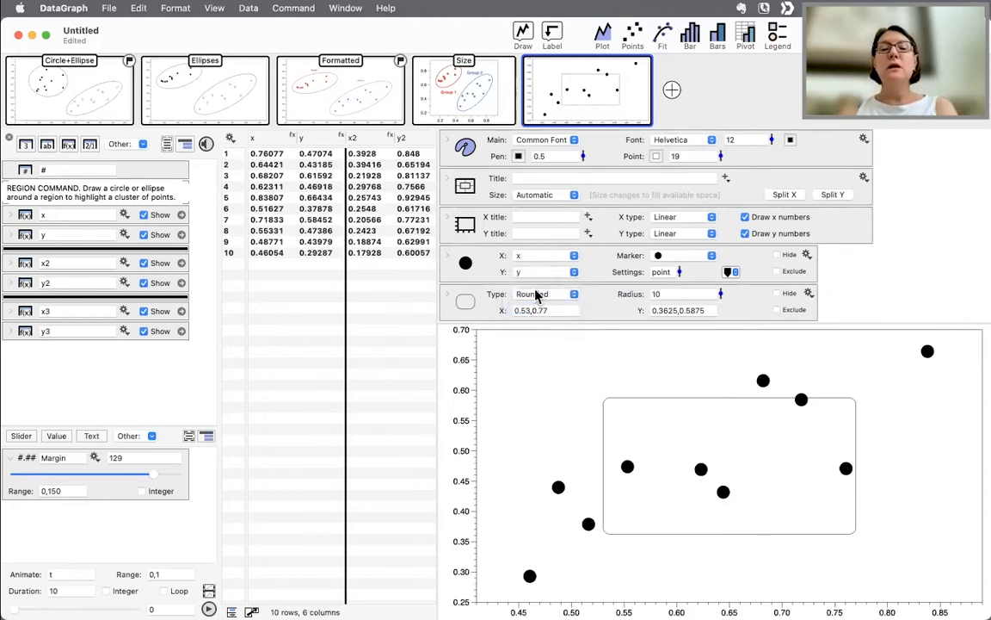
{"action": "left_click", "coordinate": [535, 294]}
{"action": "left_click", "coordinate": [530, 310]}
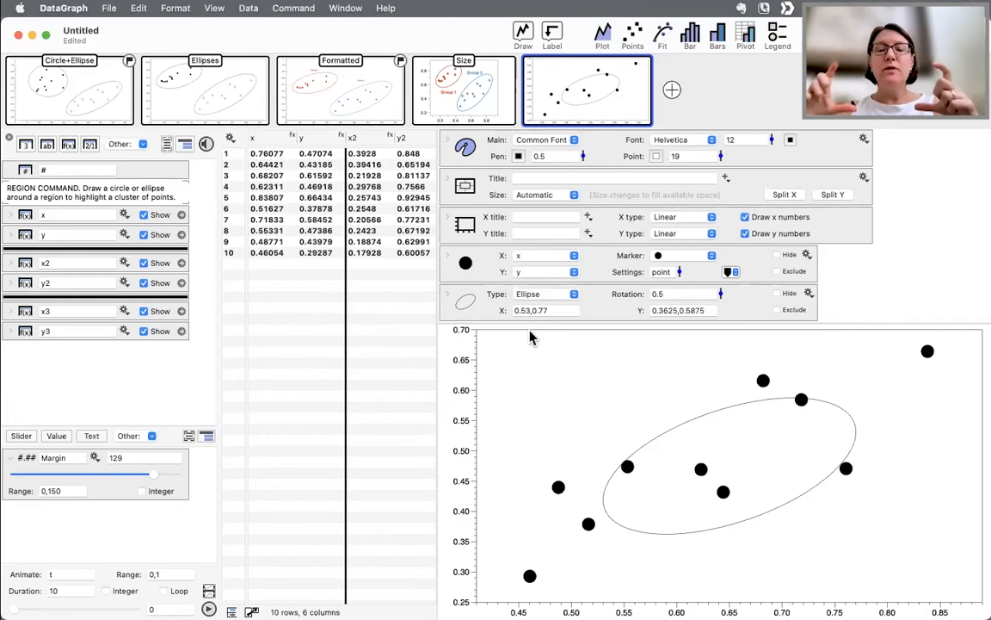
- Duplicate the ellipse region command and change the first copy's type to Rectangle
{"action": "left_click", "coordinate": [488, 310]}
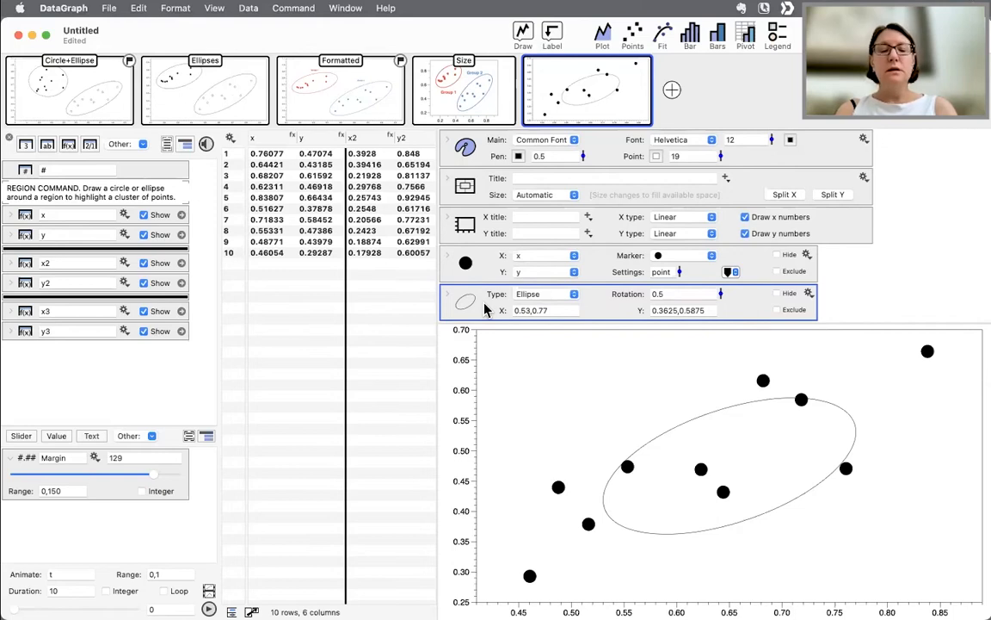
{"action": "key", "text": "super+v"}
{"action": "left_click", "coordinate": [482, 276]}
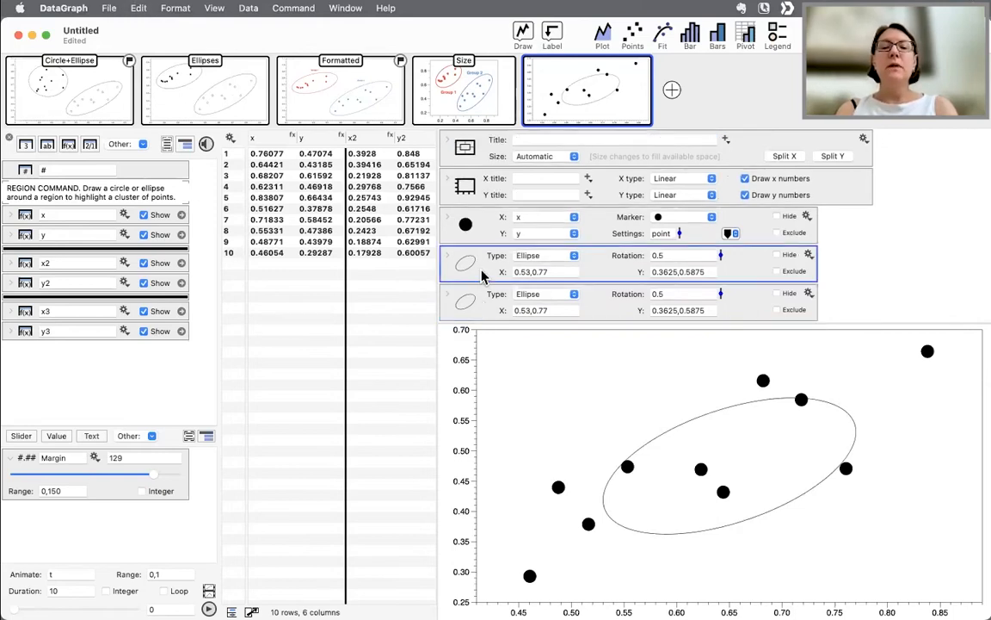
{"action": "left_click", "coordinate": [546, 258]}
{"action": "left_click", "coordinate": [545, 231]}
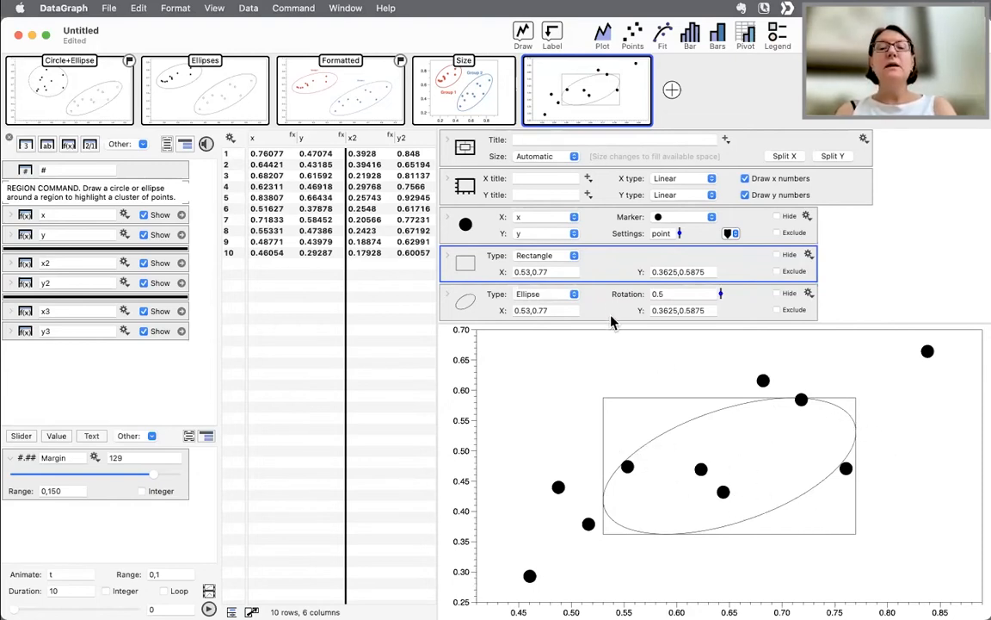
- Drag the rectangle region's top edge up to about y 0.645
{"action": "left_click", "coordinate": [555, 271]}
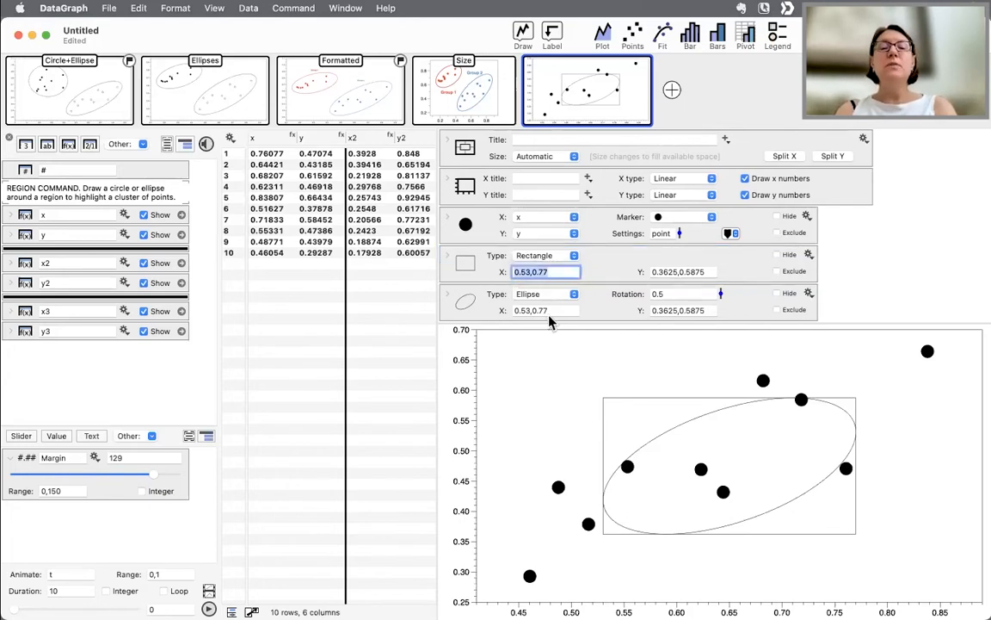
{"action": "left_click", "coordinate": [484, 267]}
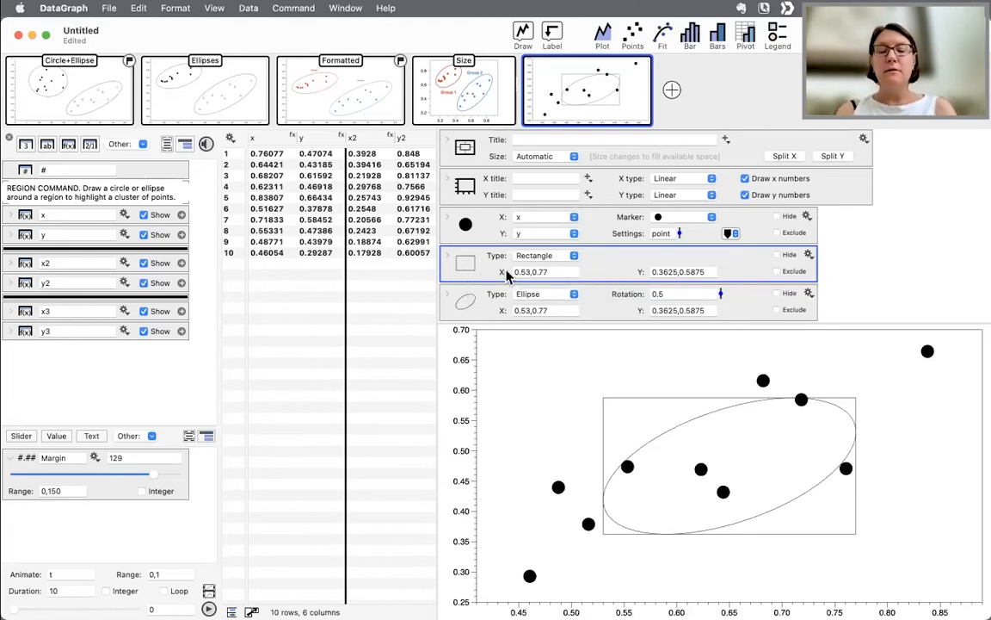
{"action": "left_click", "coordinate": [554, 271]}
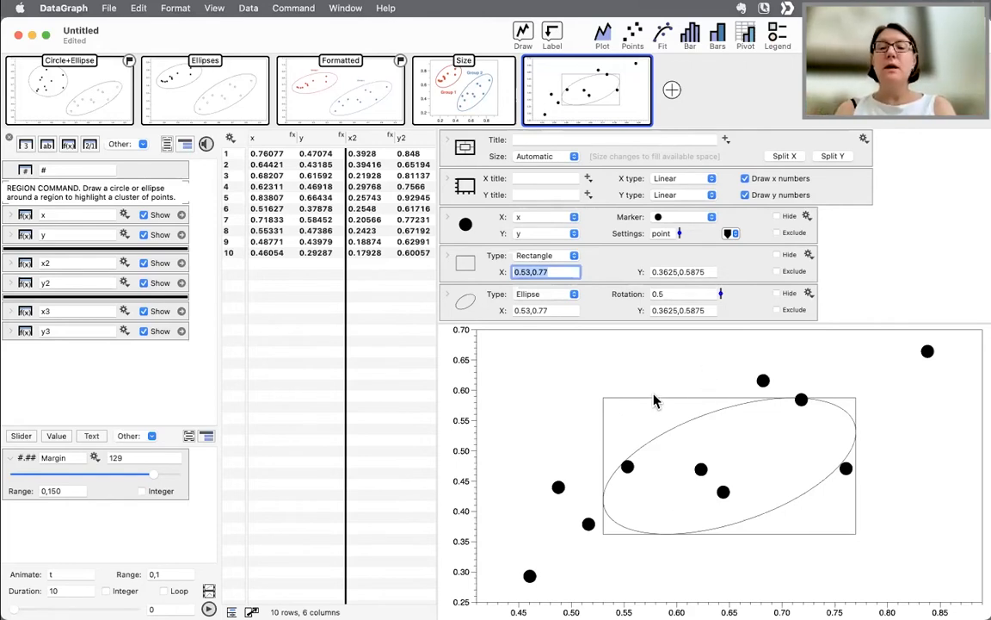
{"action": "left_click_drag", "start_coordinate": [652, 400], "coordinate": [633, 368]}
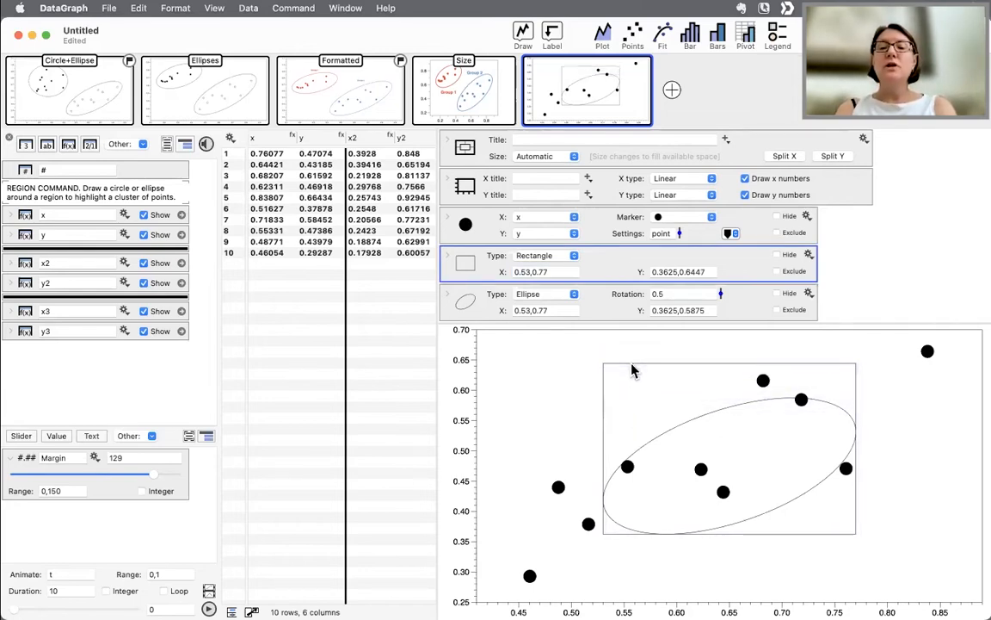
- Copy the rectangle's Y range 0.3625,0.6447 into the ellipse region's Y field
{"action": "left_click", "coordinate": [711, 271]}
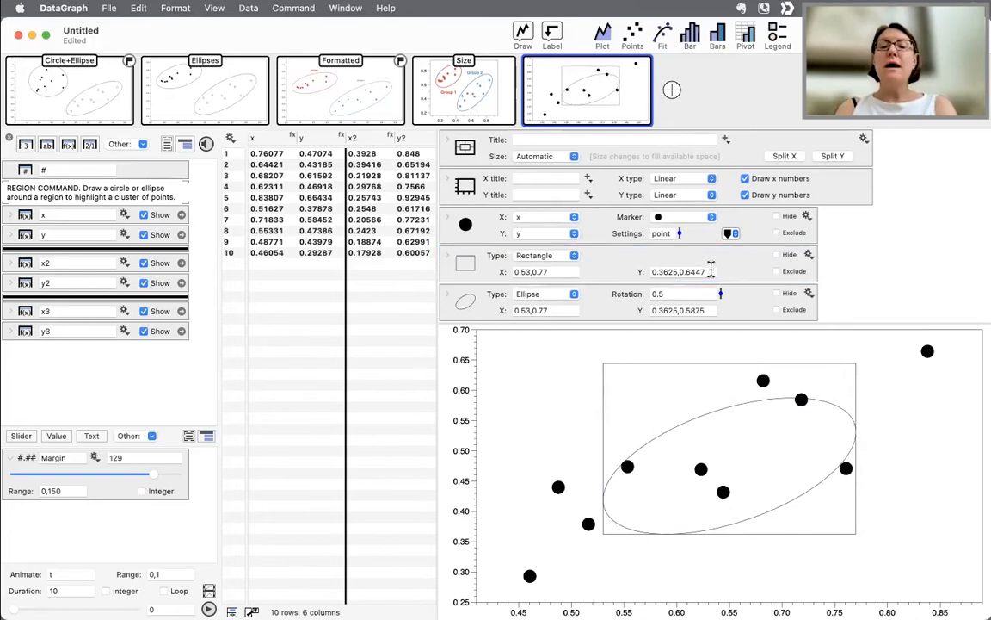
{"action": "left_click", "coordinate": [560, 272]}
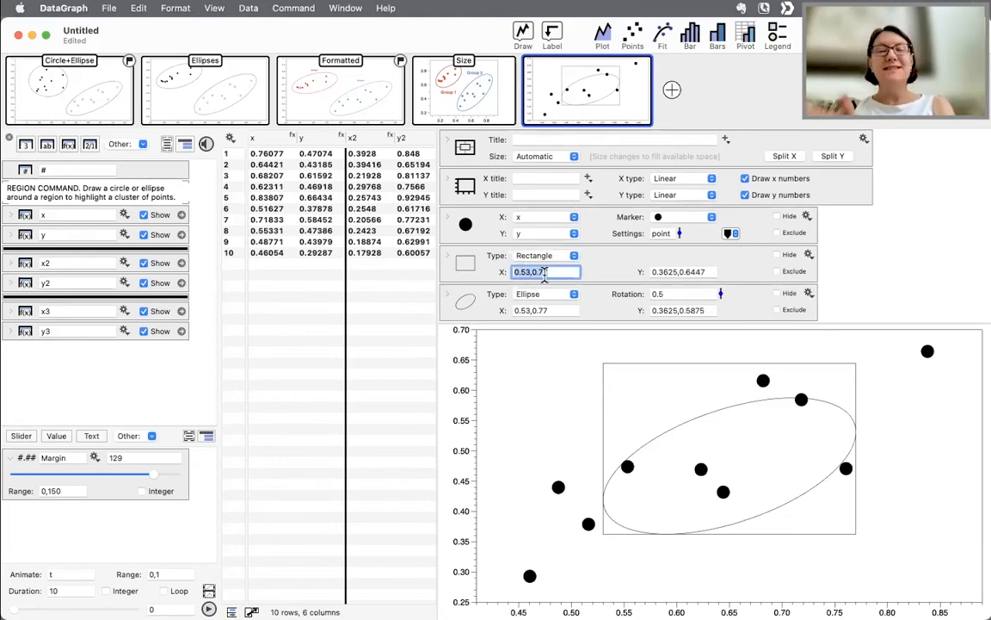
{"action": "left_click", "coordinate": [669, 271]}
{"action": "left_click", "coordinate": [700, 272]}
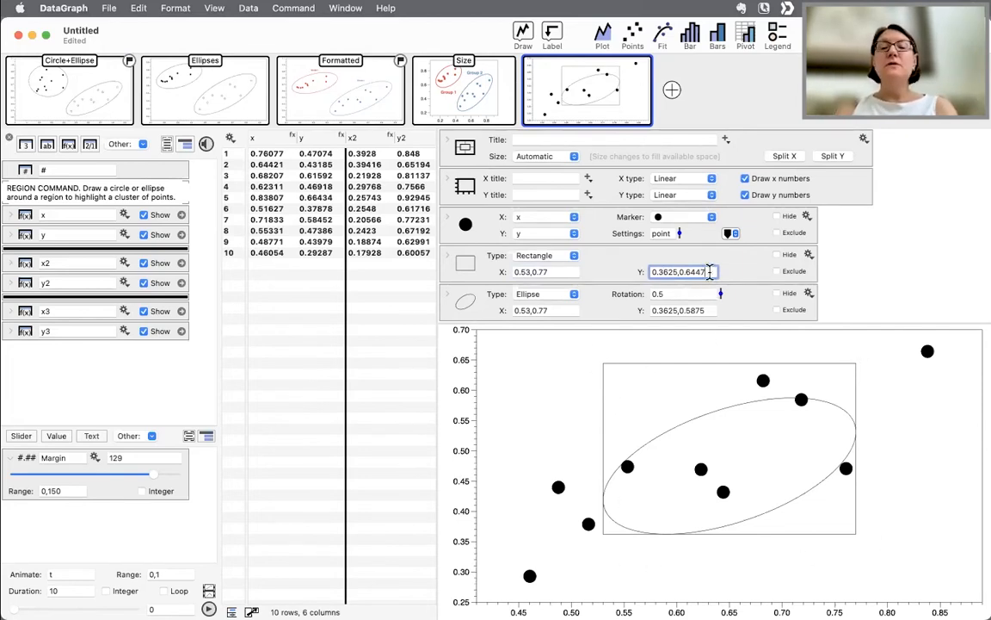
{"action": "key", "text": "Return"}
{"action": "key", "text": "super+c"}
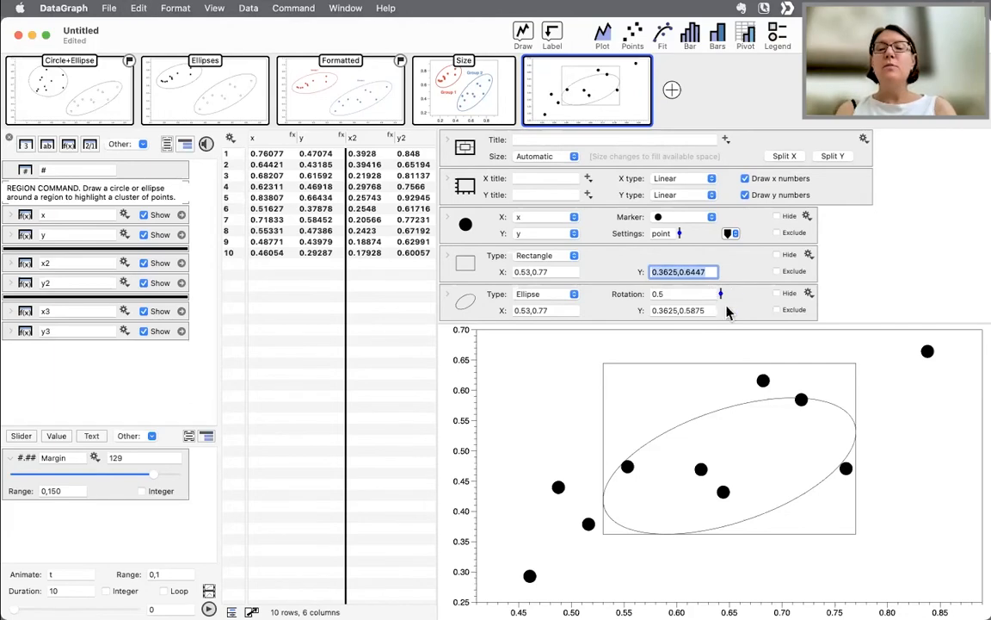
{"action": "left_click", "coordinate": [641, 312]}
{"action": "key", "text": "super+v"}
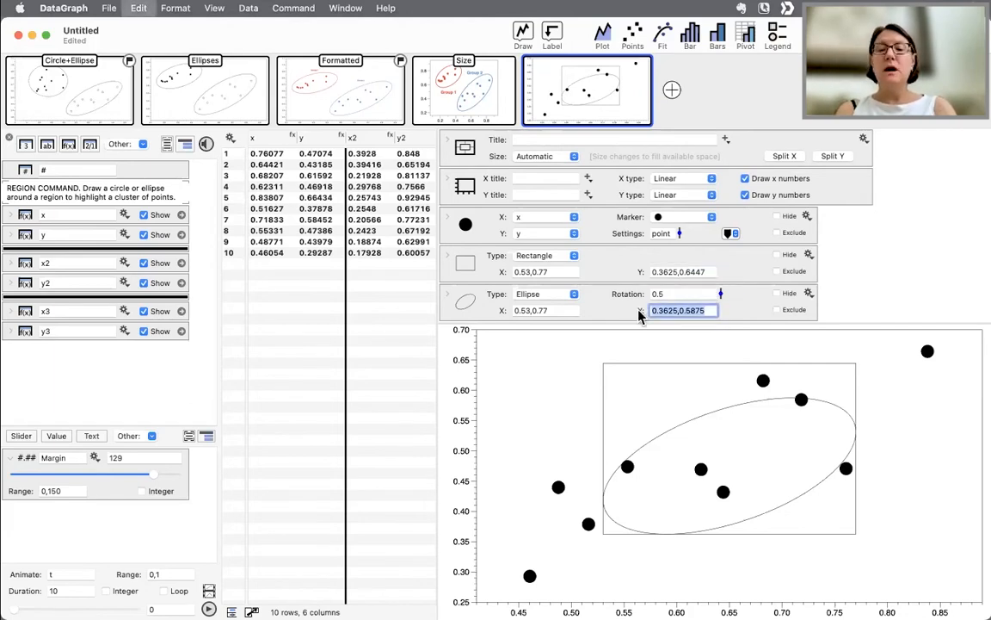
{"action": "key", "text": "Return"}
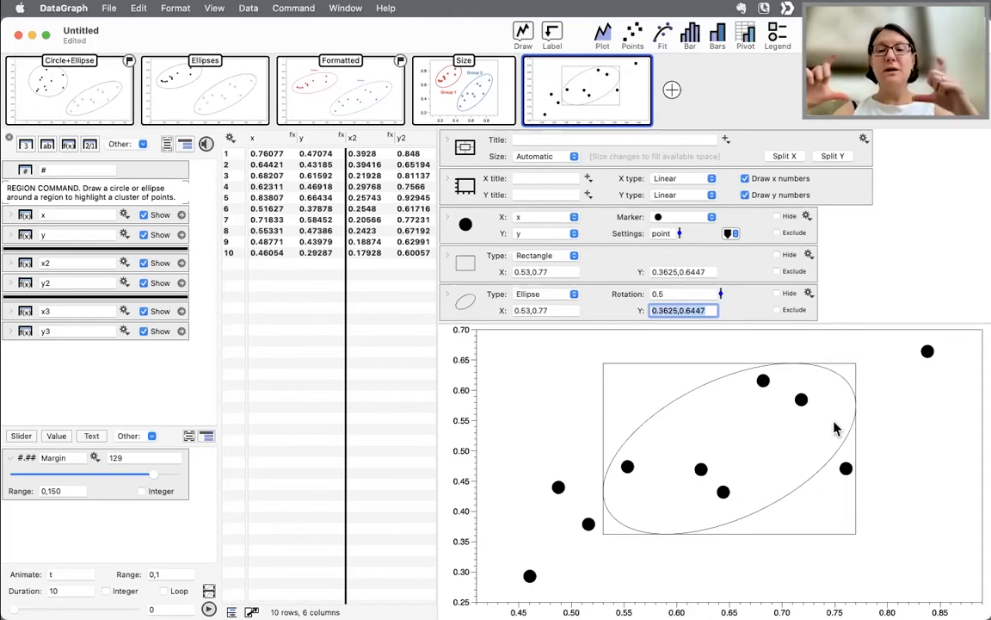
- Set the ellipse region's rotation to 0.65
{"action": "left_click_drag", "start_coordinate": [721, 295], "coordinate": [724, 294]}
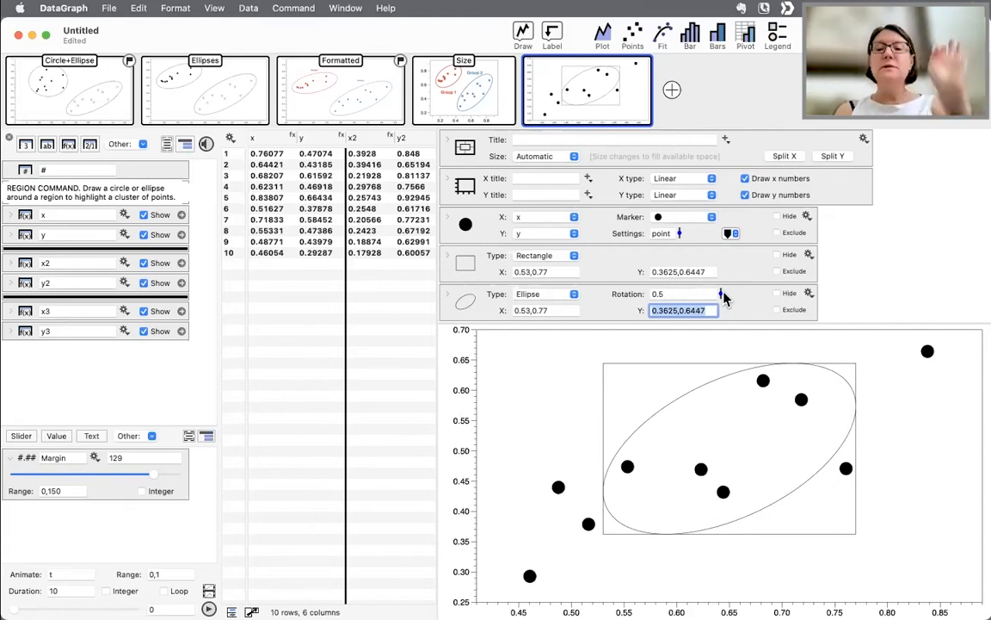
{"action": "mouse_move", "coordinate": [722, 298]}
{"action": "left_mouse_down"}
{"action": "mouse_move", "coordinate": [721, 290]}
{"action": "mouse_move", "coordinate": [722, 336]}
{"action": "mouse_move", "coordinate": [721, 293]}
{"action": "left_mouse_up"}
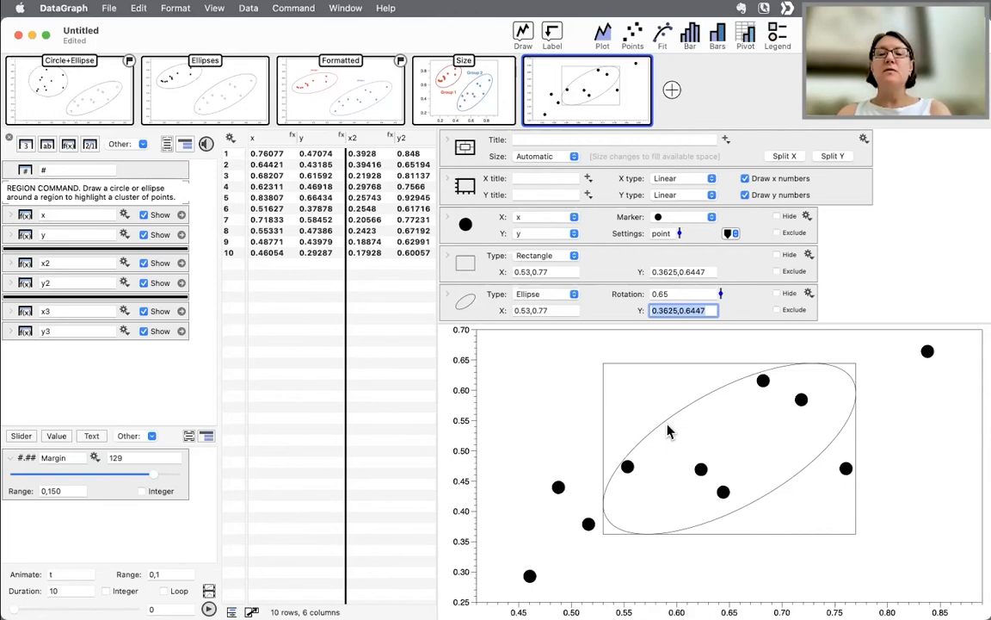
- Nudge the rectangle and move and stretch the ellipse to about x 0.46–0.85, y 0.30–0.63
{"action": "left_click_drag", "start_coordinate": [730, 449], "coordinate": [686, 479]}
{"action": "left_click_drag", "start_coordinate": [612, 455], "coordinate": [582, 440]}
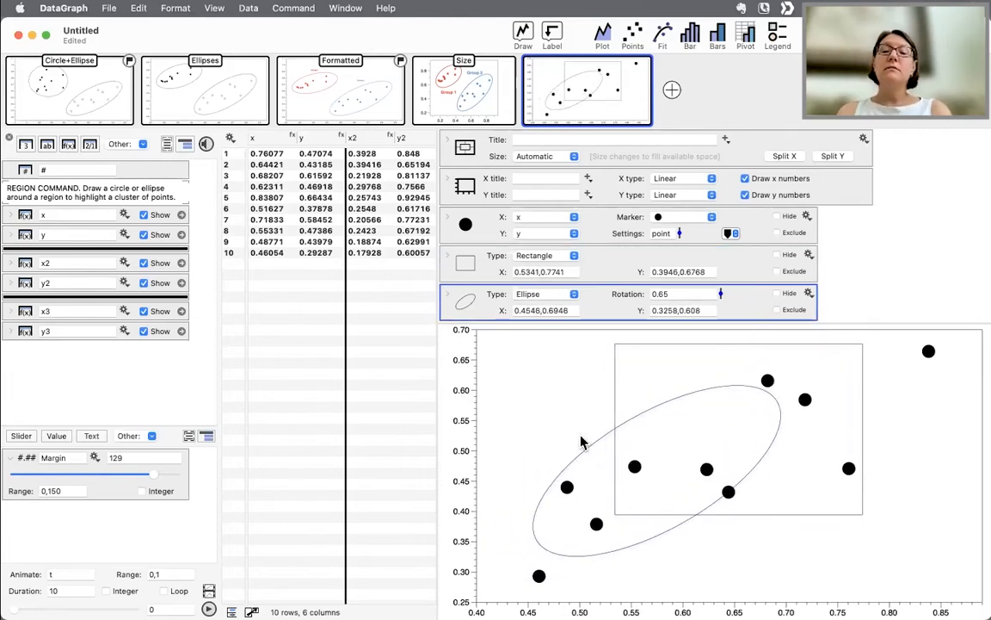
{"action": "left_click_drag", "start_coordinate": [615, 557], "coordinate": [537, 583]}
{"action": "mouse_move", "coordinate": [692, 436]}
{"action": "left_mouse_down"}
{"action": "mouse_move", "coordinate": [729, 414]}
{"action": "mouse_move", "coordinate": [730, 432]}
{"action": "mouse_move", "coordinate": [736, 403]}
{"action": "mouse_move", "coordinate": [701, 423]}
{"action": "left_mouse_up"}
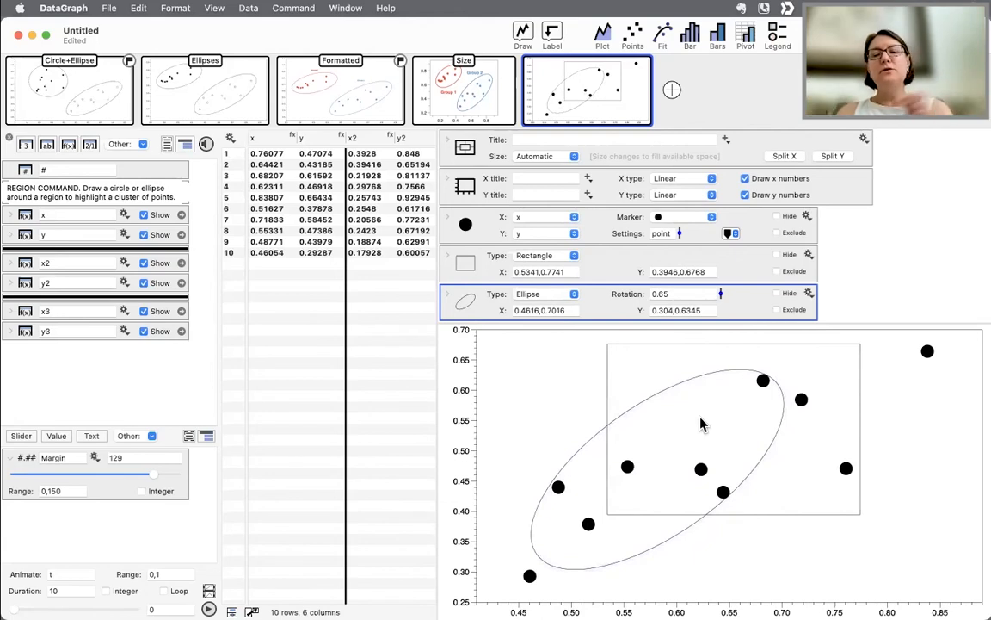
{"action": "left_click_drag", "start_coordinate": [784, 396], "coordinate": [945, 344]}
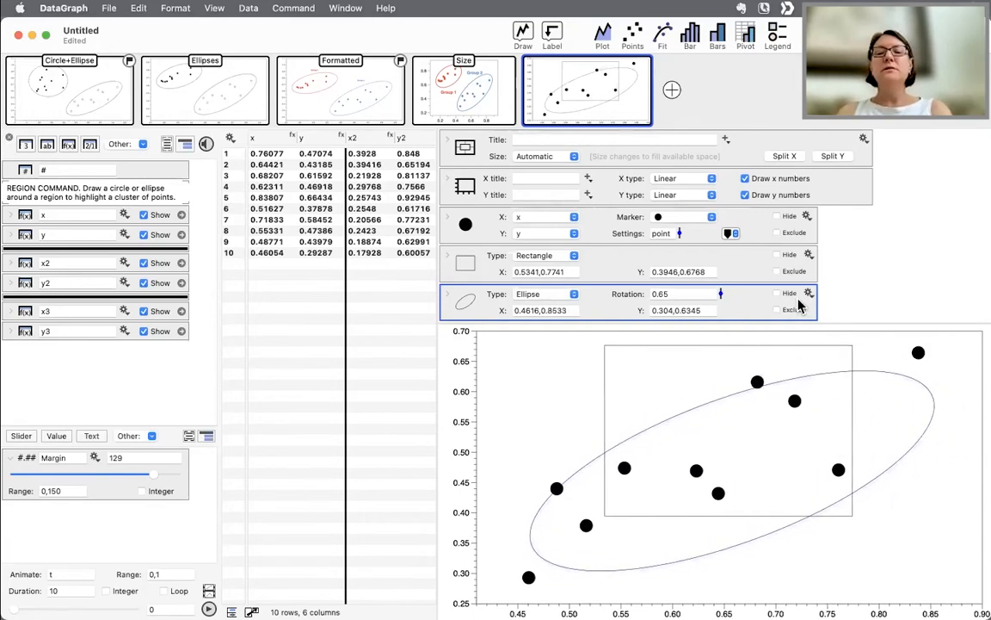
- Set the ellipse rotation to 0.89 and turn on its Exclude option
{"action": "mouse_move", "coordinate": [721, 298]}
{"action": "left_mouse_down"}
{"action": "mouse_move", "coordinate": [719, 314]}
{"action": "mouse_move", "coordinate": [720, 258]}
{"action": "mouse_move", "coordinate": [716, 293]}
{"action": "left_mouse_up"}
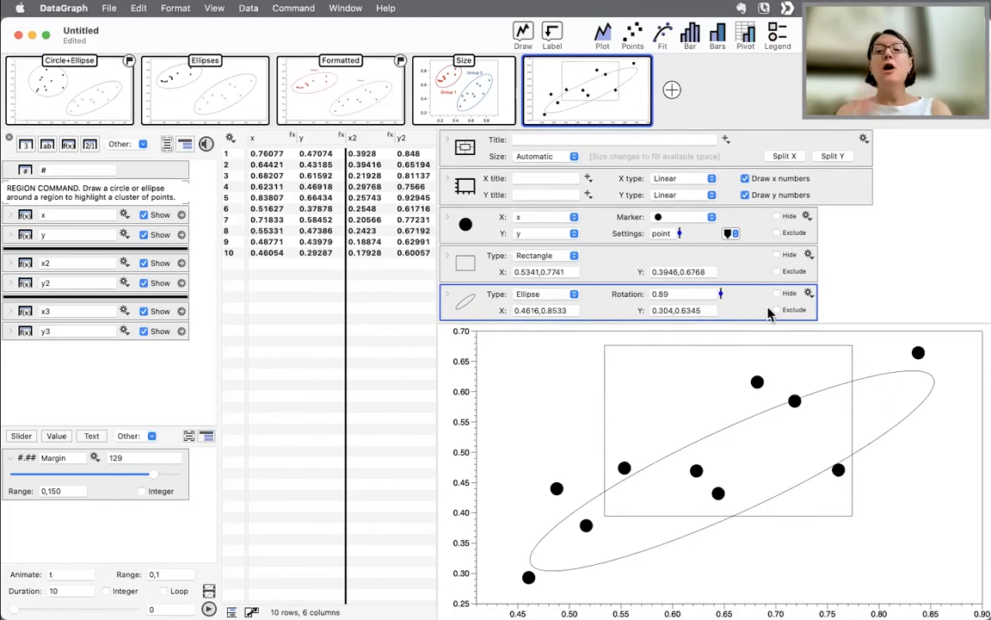
{"action": "left_click", "coordinate": [776, 310]}
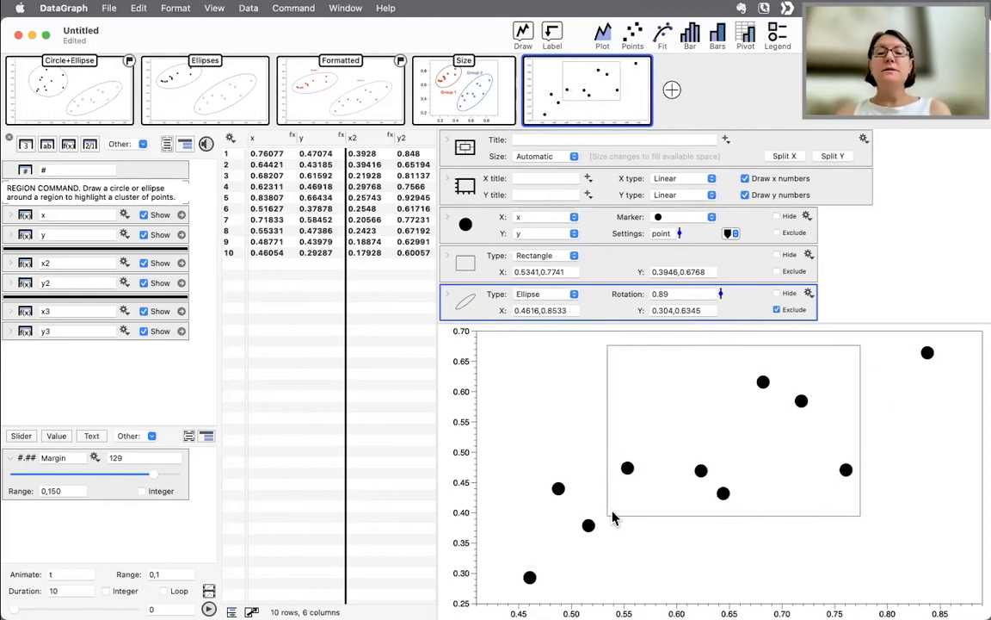
- Resize the rectangle region to about x 0.44–0.86 and y 0.27–0.70
{"action": "left_click_drag", "start_coordinate": [609, 517], "coordinate": [506, 520]}
{"action": "left_click_drag", "start_coordinate": [642, 527], "coordinate": [640, 593]}
{"action": "left_click_drag", "start_coordinate": [864, 367], "coordinate": [895, 336]}
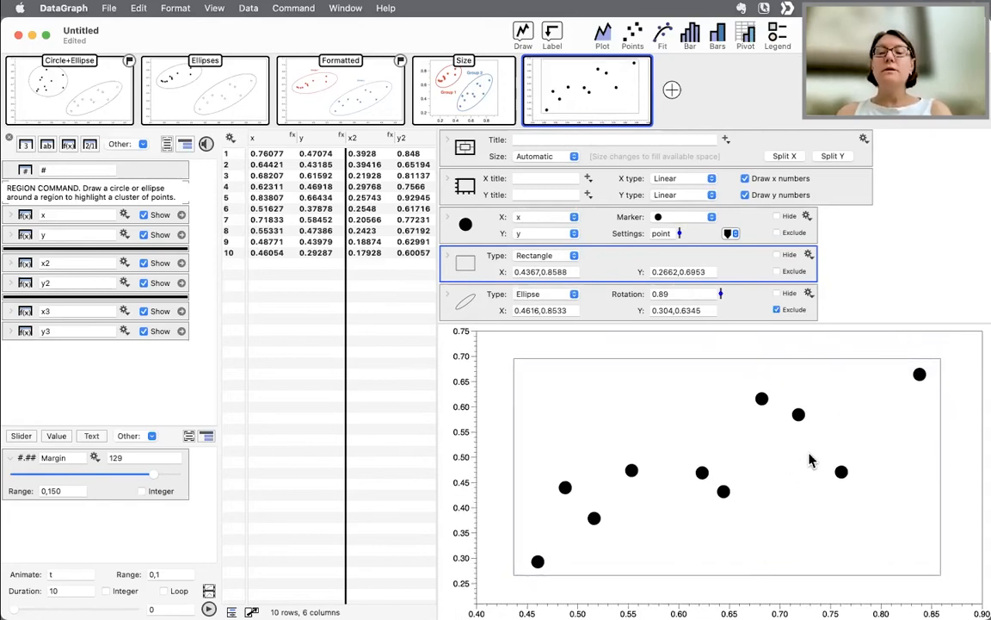
- Change the rectangle region's type to Ellipse and set its rotation to 0.78
{"action": "left_click", "coordinate": [555, 258]}
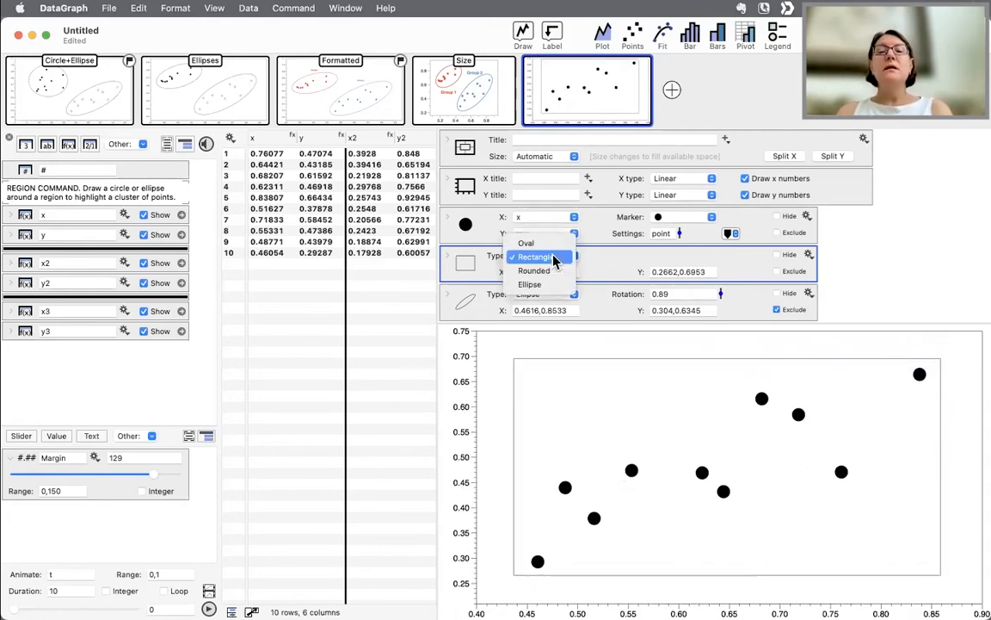
{"action": "left_click", "coordinate": [554, 285]}
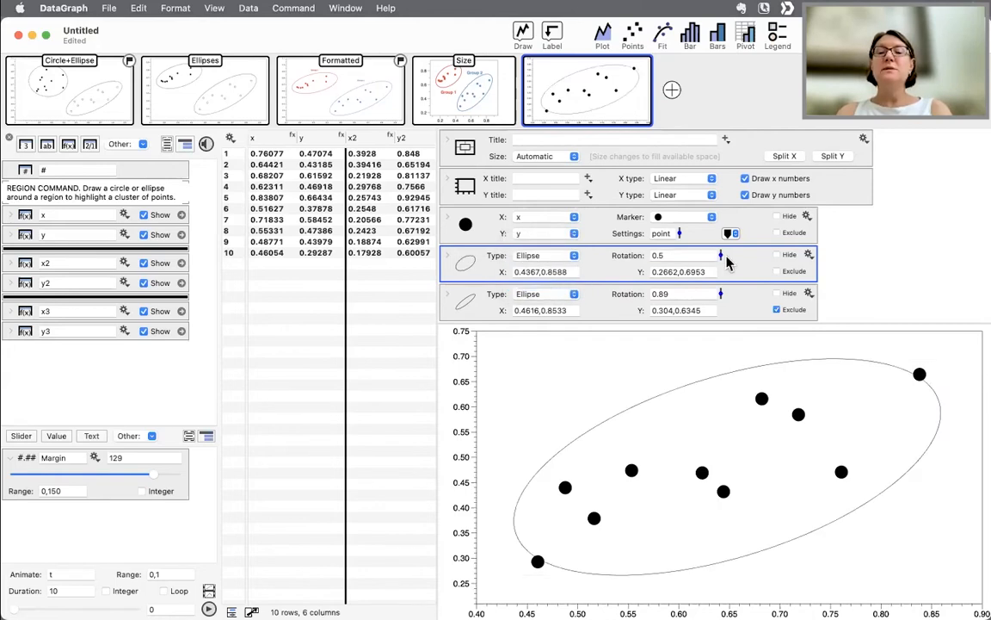
{"action": "left_click_drag", "start_coordinate": [723, 257], "coordinate": [722, 244]}
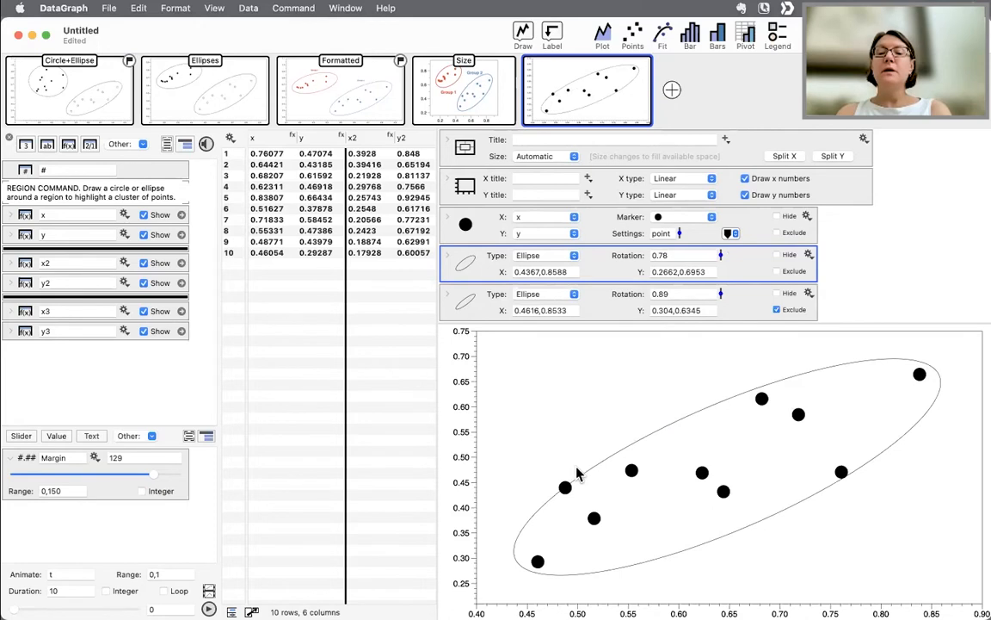
- Adjust the new ellipse's bounds to enclose all points, about x 0.43–0.86 and y 0.27–0.70
{"action": "left_click_drag", "start_coordinate": [578, 487], "coordinate": [576, 476]}
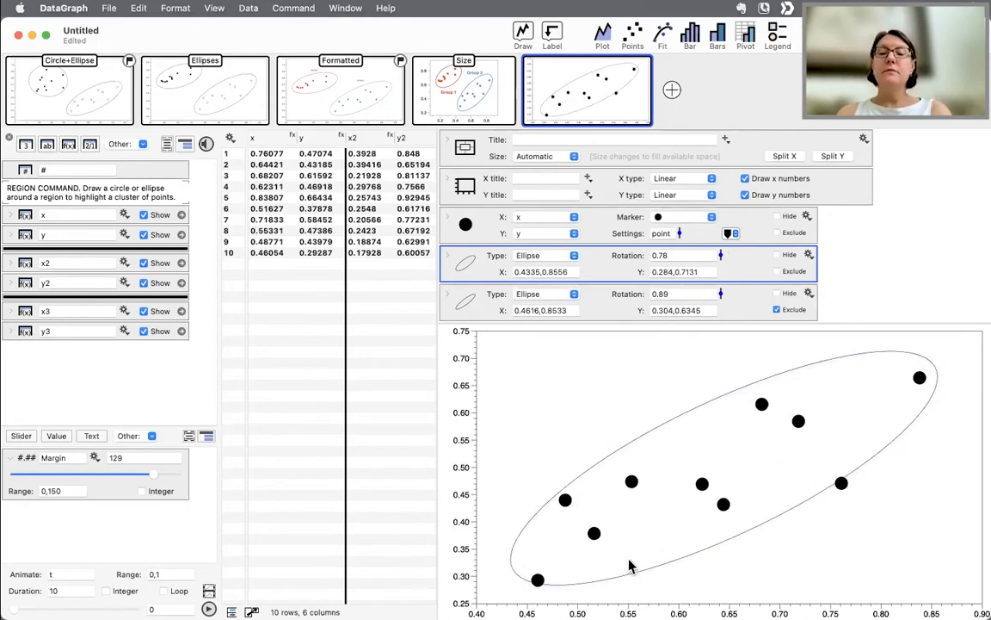
{"action": "left_click_drag", "start_coordinate": [609, 584], "coordinate": [611, 618]}
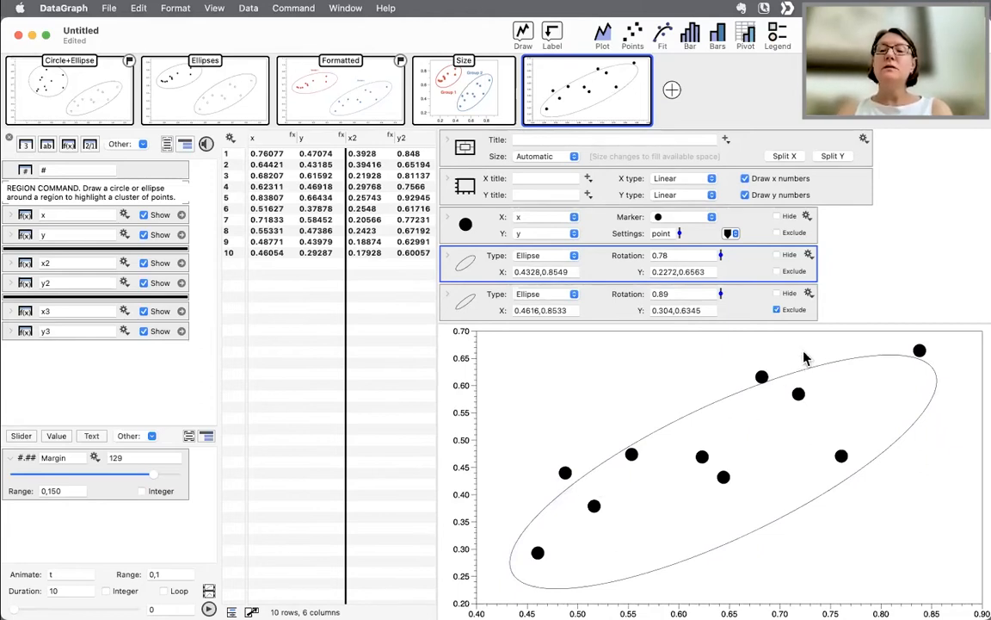
{"action": "left_click_drag", "start_coordinate": [774, 386], "coordinate": [779, 363]}
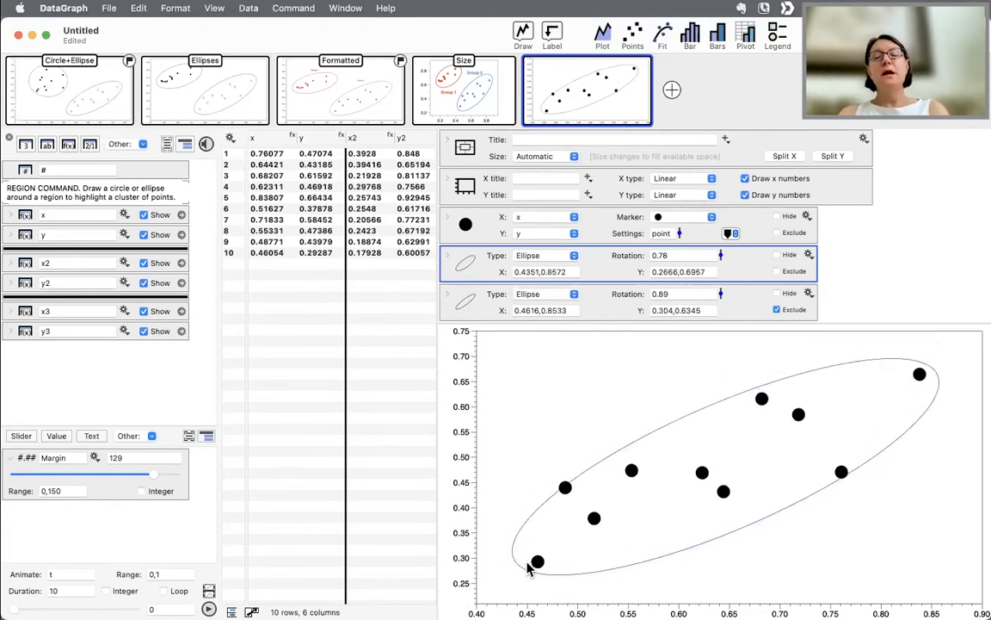
{"action": "left_click_drag", "start_coordinate": [650, 513], "coordinate": [642, 554]}
{"action": "left_click_drag", "start_coordinate": [697, 532], "coordinate": [729, 442]}
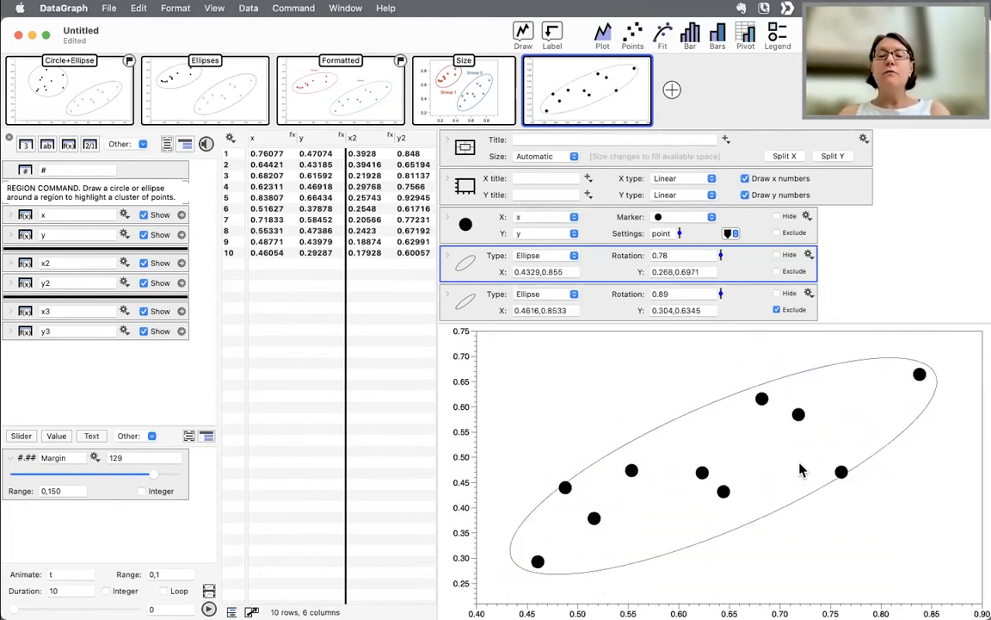
- Reduce the graph's point size to 13
{"action": "scroll", "coordinate": [706, 196], "scroll_direction": "up", "scroll_amount": 3}
{"action": "left_click_drag", "start_coordinate": [721, 160], "coordinate": [720, 171]}
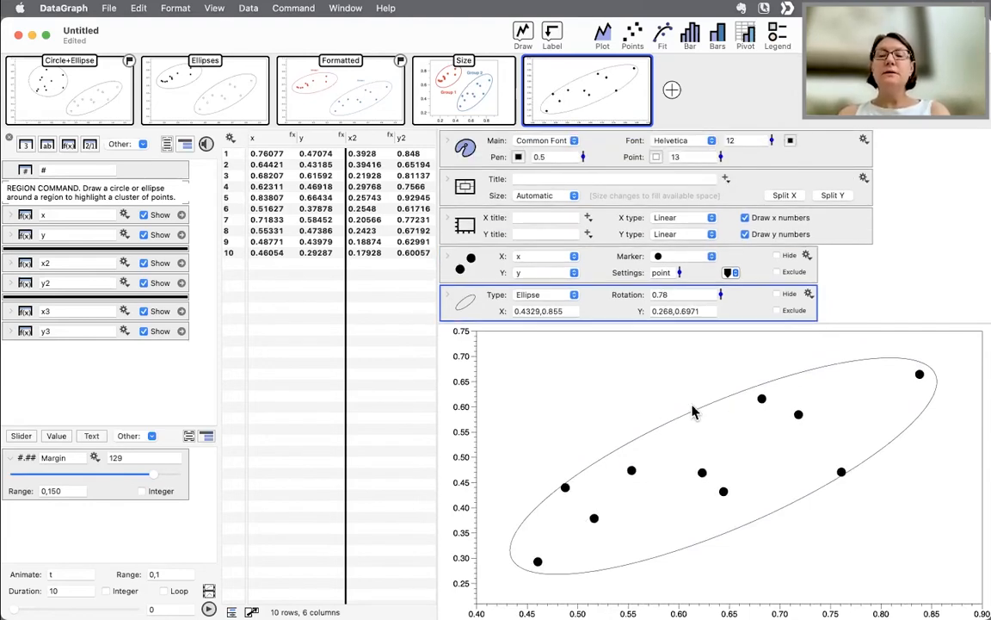
- Rearrange the window layout so the graph settings panel sits beside the data table above the graph
{"action": "scroll", "coordinate": [466, 290], "scroll_direction": "down", "scroll_amount": 1}
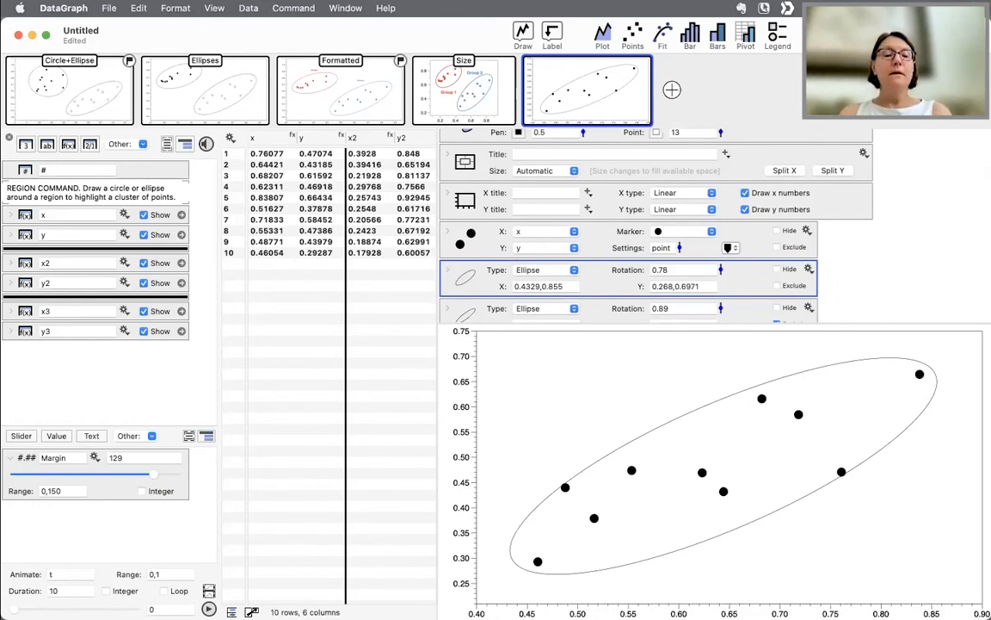
{"action": "left_click", "coordinate": [251, 612]}
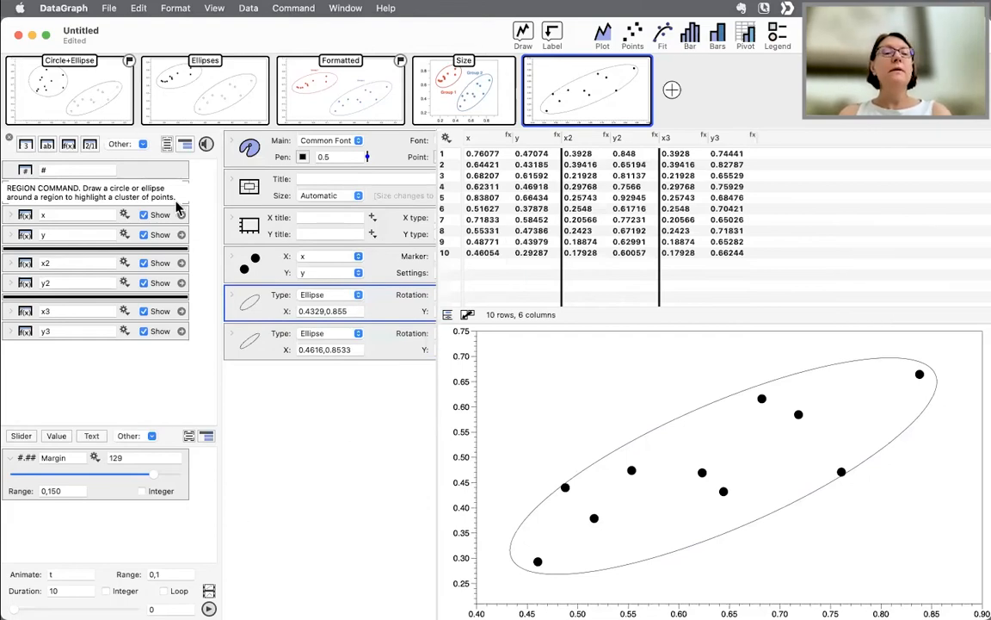
{"action": "left_click", "coordinate": [12, 142]}
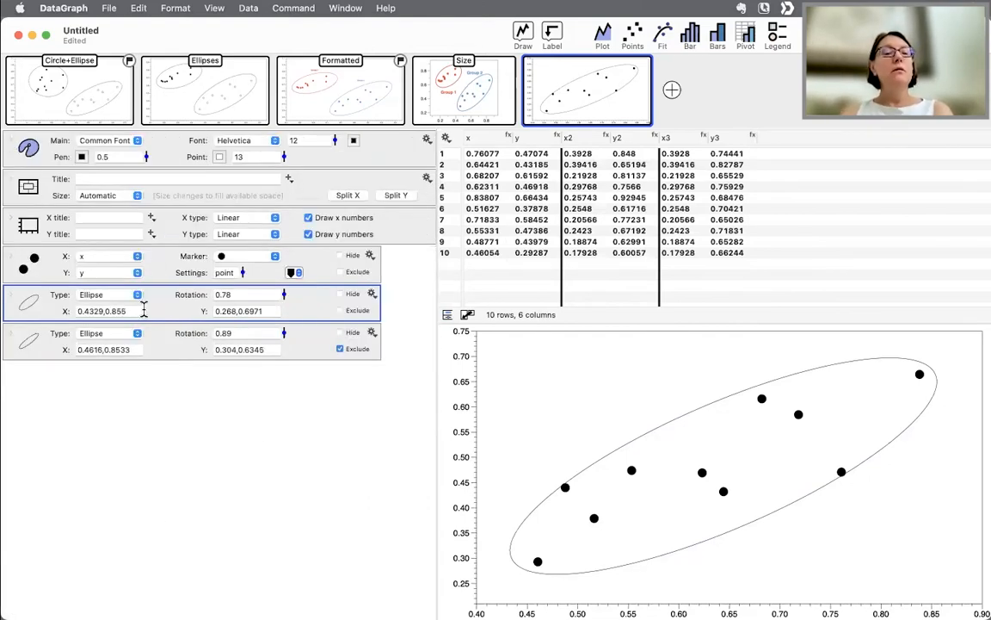
- Expand the ellipse region's settings, turn off Include in range, and move the ellipse around the graph
{"action": "left_click", "coordinate": [12, 298]}
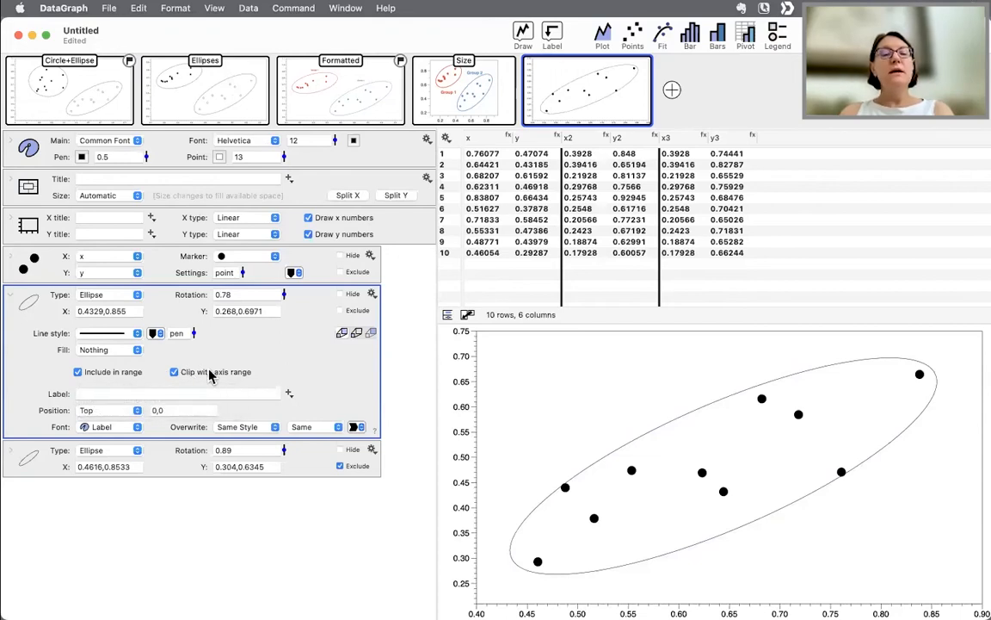
{"action": "left_click", "coordinate": [109, 375]}
{"action": "left_click_drag", "start_coordinate": [751, 456], "coordinate": [708, 528]}
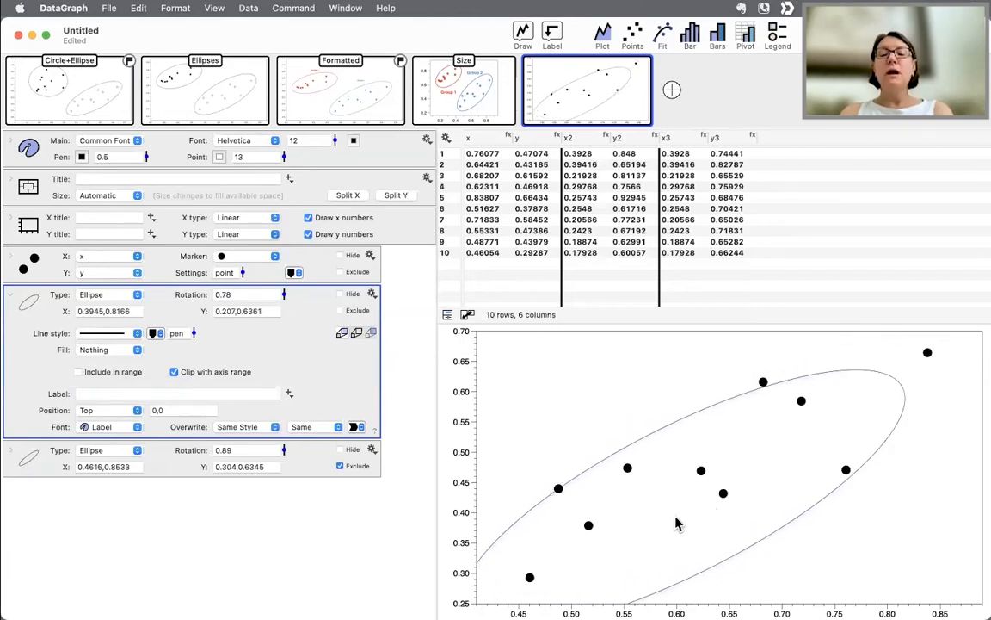
{"action": "left_click_drag", "start_coordinate": [644, 542], "coordinate": [714, 469]}
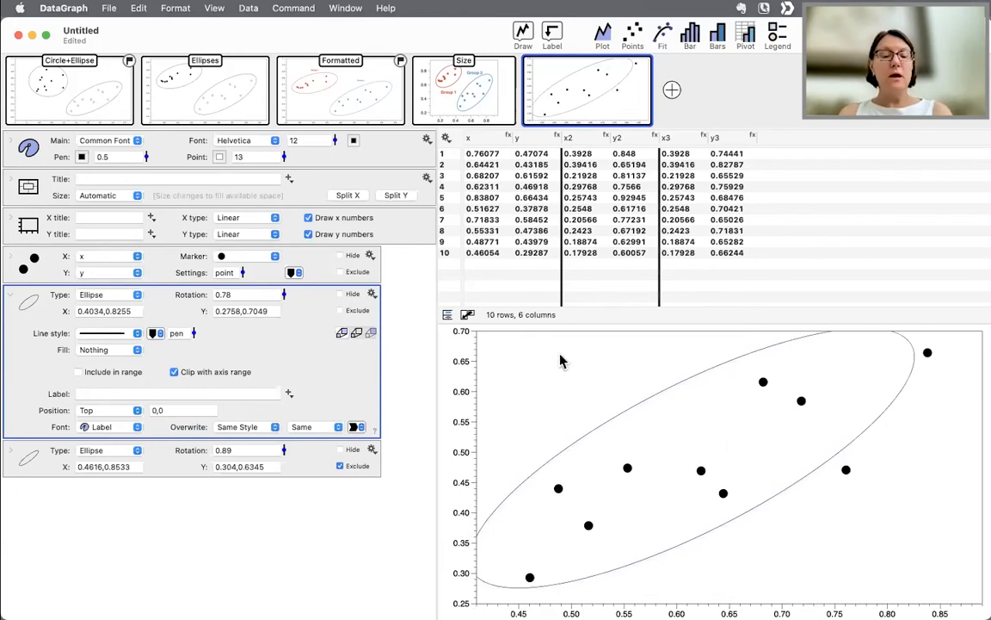
- Undo the last three ellipse changes and collapse the ellipse region's settings
{"action": "key", "text": "super+z"}
{"action": "key", "text": "super+z"}
{"action": "key", "text": "super+z"}
{"action": "key", "text": "super+z"}
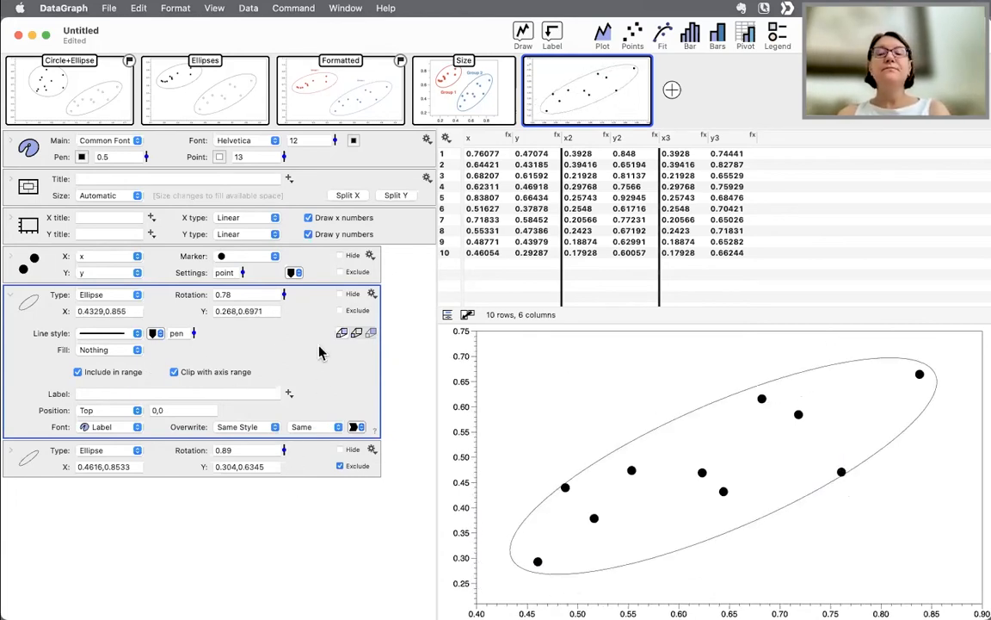
{"action": "left_click", "coordinate": [10, 298]}
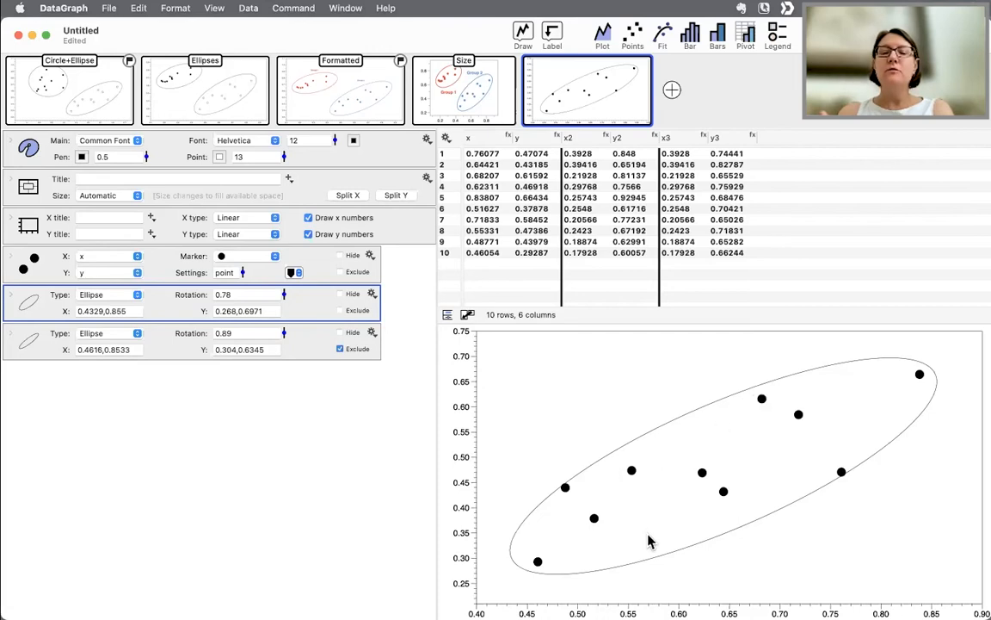
- Reshape the ellipse region by its edges to about x 0.42–0.85 and y 0.25–0.70
{"action": "mouse_move", "coordinate": [571, 580]}
{"action": "left_mouse_down"}
{"action": "mouse_move", "coordinate": [559, 600]}
{"action": "mouse_move", "coordinate": [555, 563]}
{"action": "mouse_move", "coordinate": [578, 584]}
{"action": "left_mouse_up"}
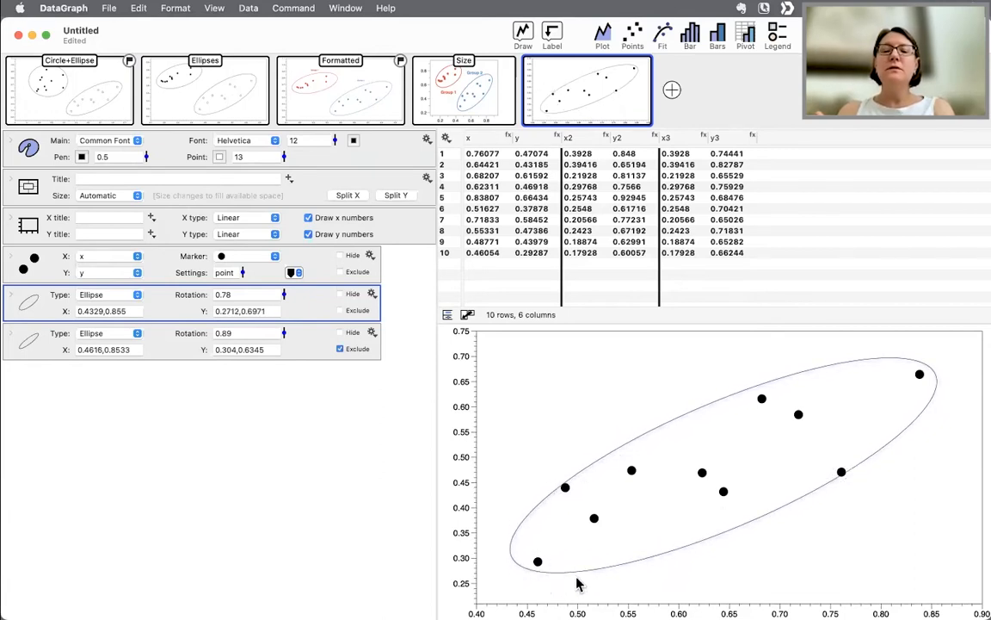
{"action": "left_click", "coordinate": [564, 582]}
{"action": "left_click_drag", "start_coordinate": [564, 578], "coordinate": [559, 604]}
{"action": "mouse_move", "coordinate": [746, 451]}
{"action": "left_mouse_down"}
{"action": "mouse_move", "coordinate": [707, 488]}
{"action": "mouse_move", "coordinate": [746, 460]}
{"action": "mouse_move", "coordinate": [741, 453]}
{"action": "left_mouse_up"}
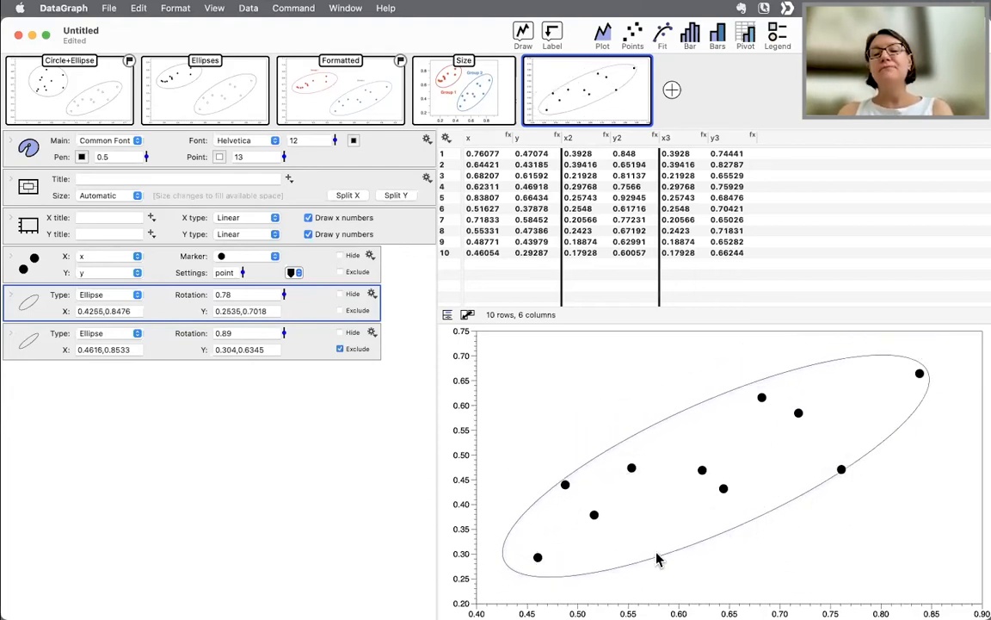
{"action": "left_click_drag", "start_coordinate": [582, 580], "coordinate": [583, 592]}
{"action": "left_click_drag", "start_coordinate": [815, 361], "coordinate": [814, 348]}
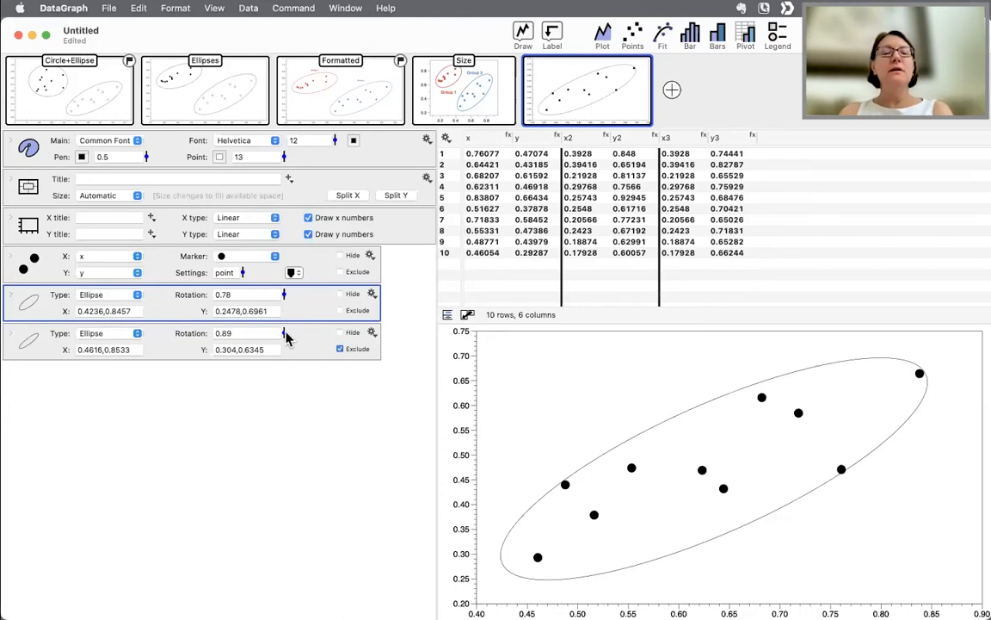
- Set the ellipse's rotation to 0.72 and stretch its right end to about x 0.87
{"action": "left_click_drag", "start_coordinate": [284, 335], "coordinate": [287, 302]}
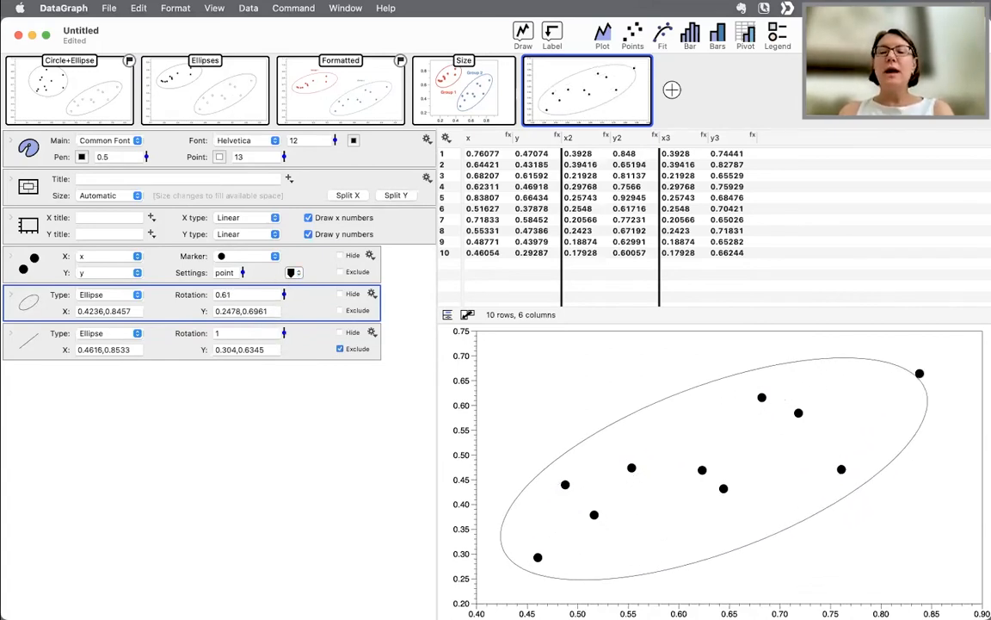
{"action": "left_click_drag", "start_coordinate": [927, 392], "coordinate": [951, 365]}
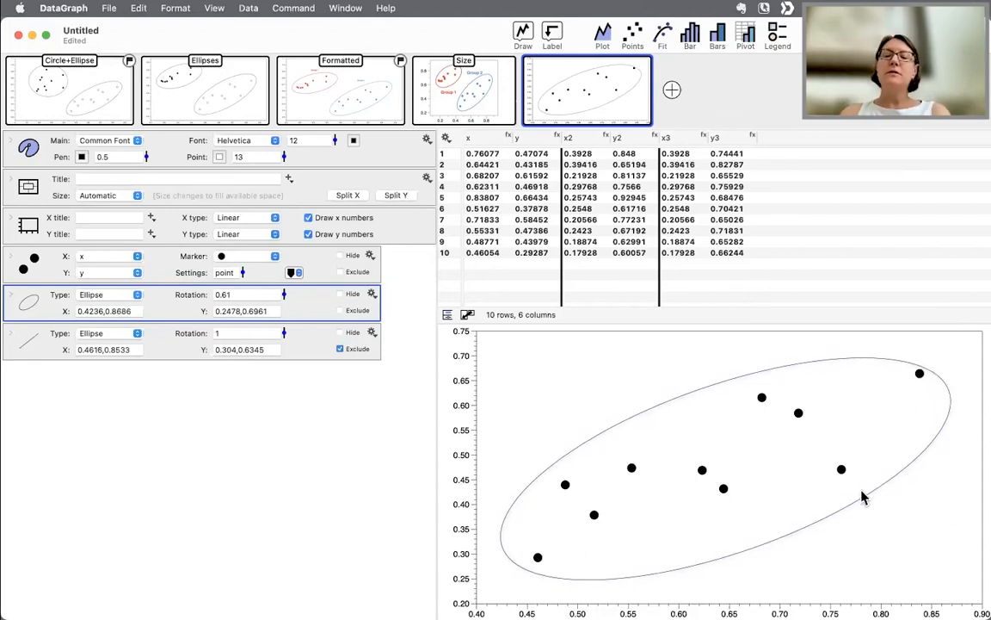
{"action": "left_click_drag", "start_coordinate": [287, 298], "coordinate": [284, 299]}
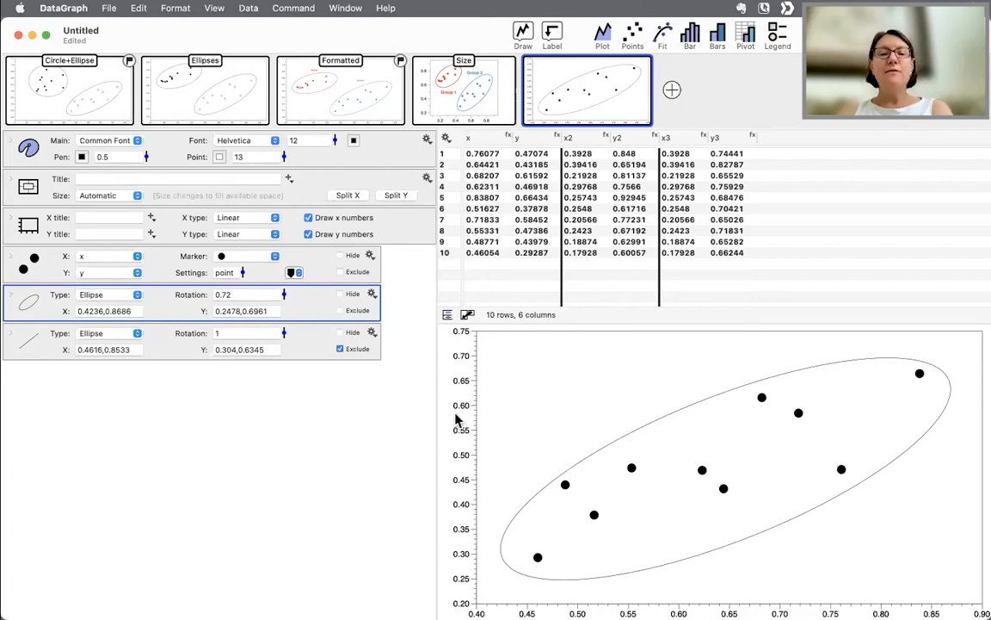
- Widen the settings panel and switch to the Formatted graph to inspect its regions and plots
{"action": "left_click_drag", "start_coordinate": [436, 419], "coordinate": [512, 403]}
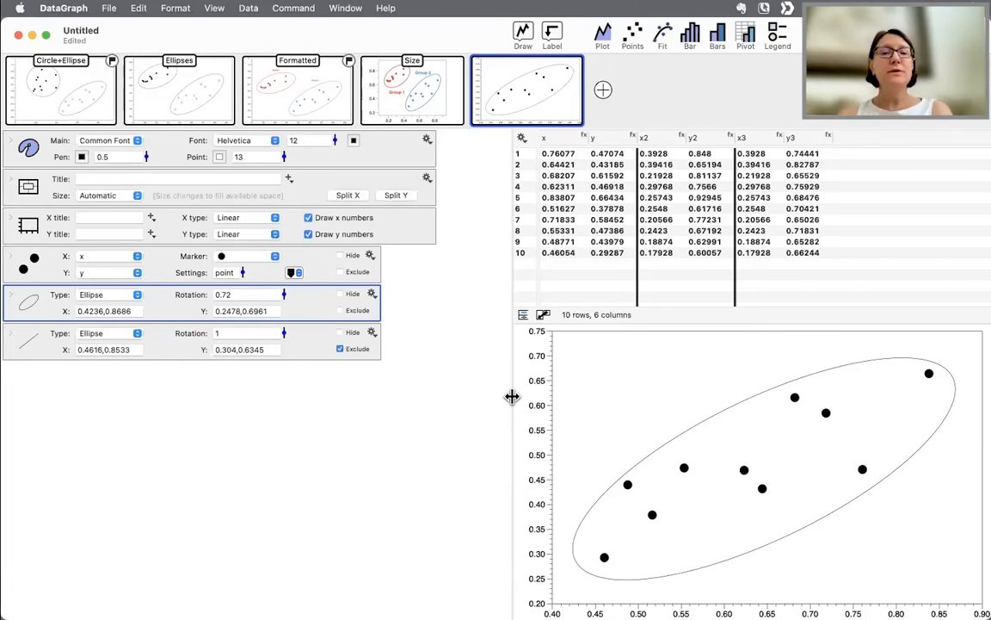
{"action": "left_click", "coordinate": [200, 92]}
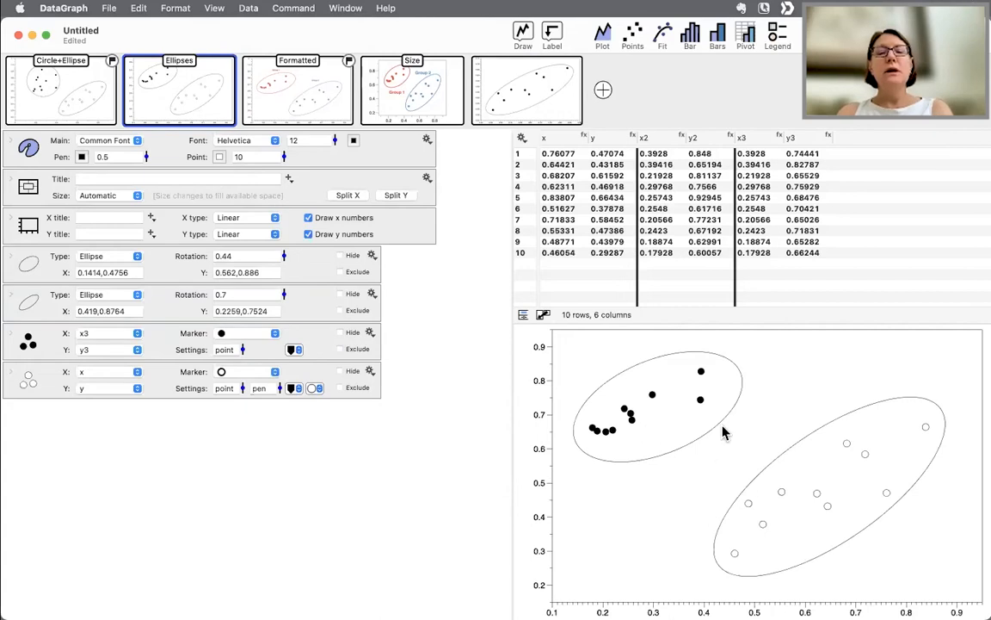
{"action": "left_click", "coordinate": [315, 92]}
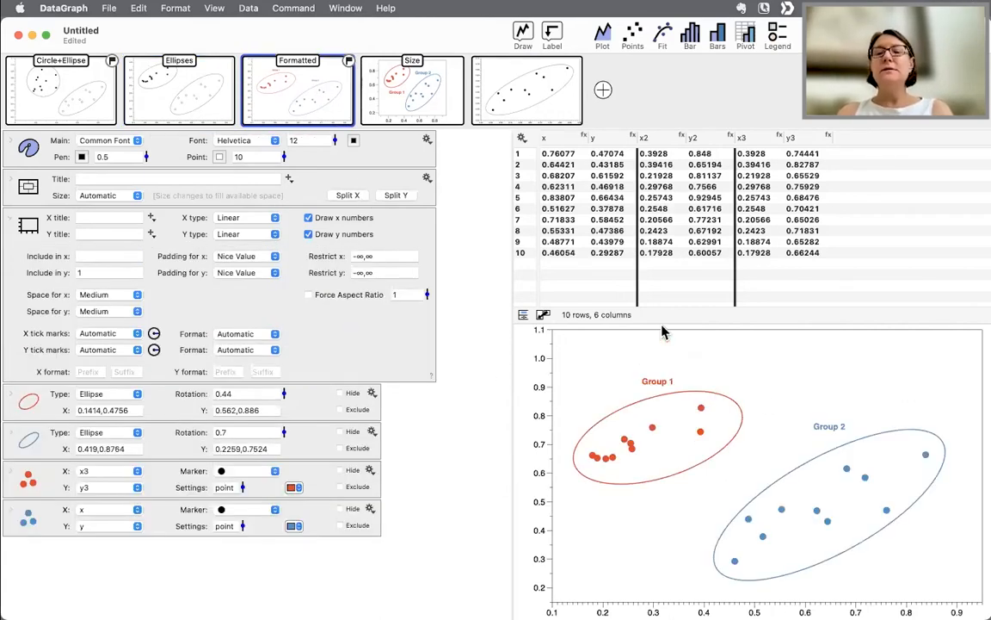
{"action": "left_click_drag", "start_coordinate": [720, 319], "coordinate": [664, 288]}
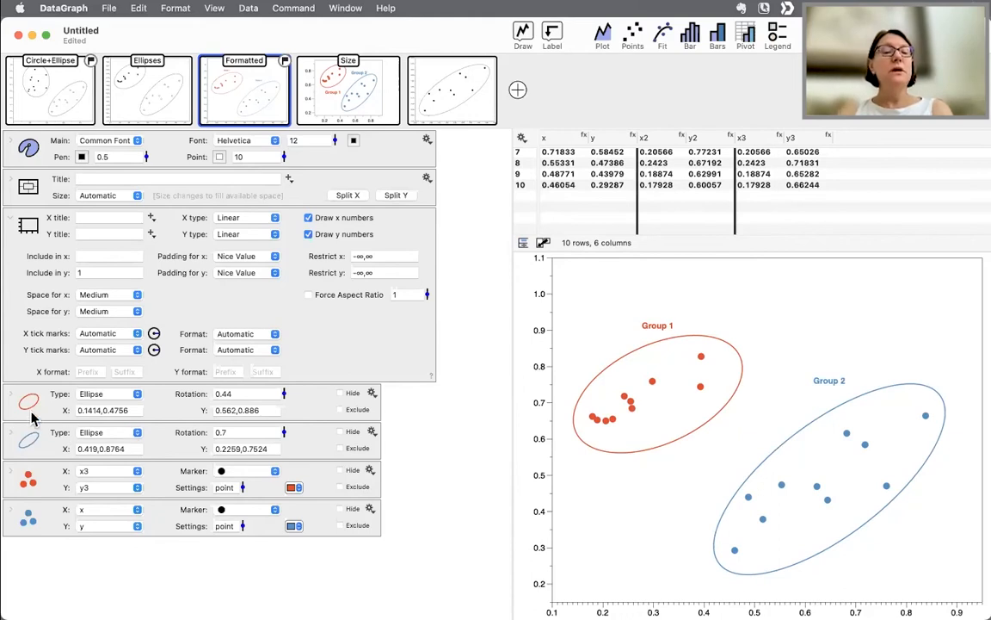
{"action": "left_click", "coordinate": [13, 221]}
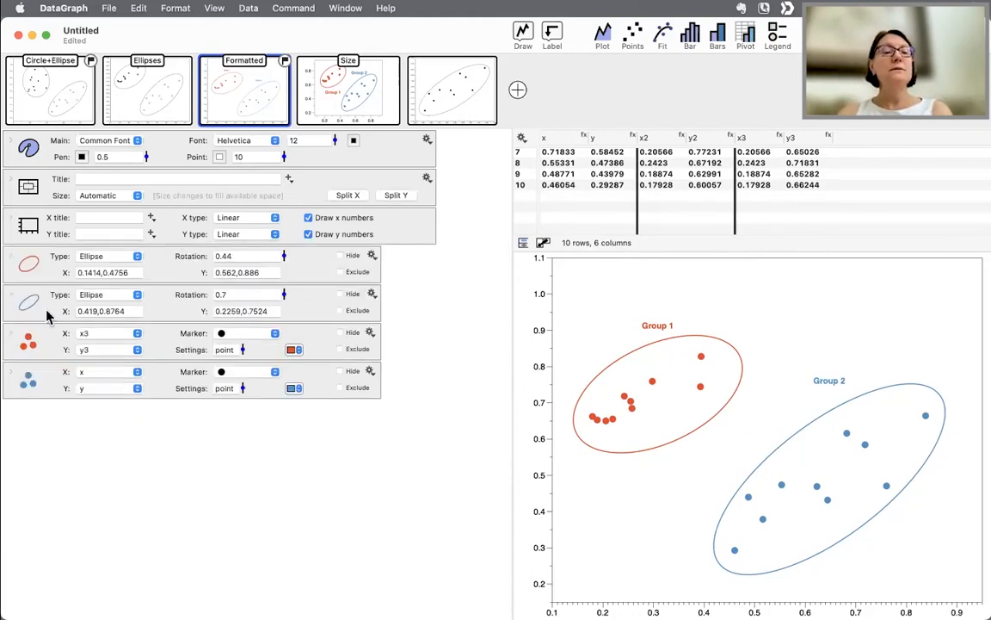
{"action": "left_click", "coordinate": [39, 337]}
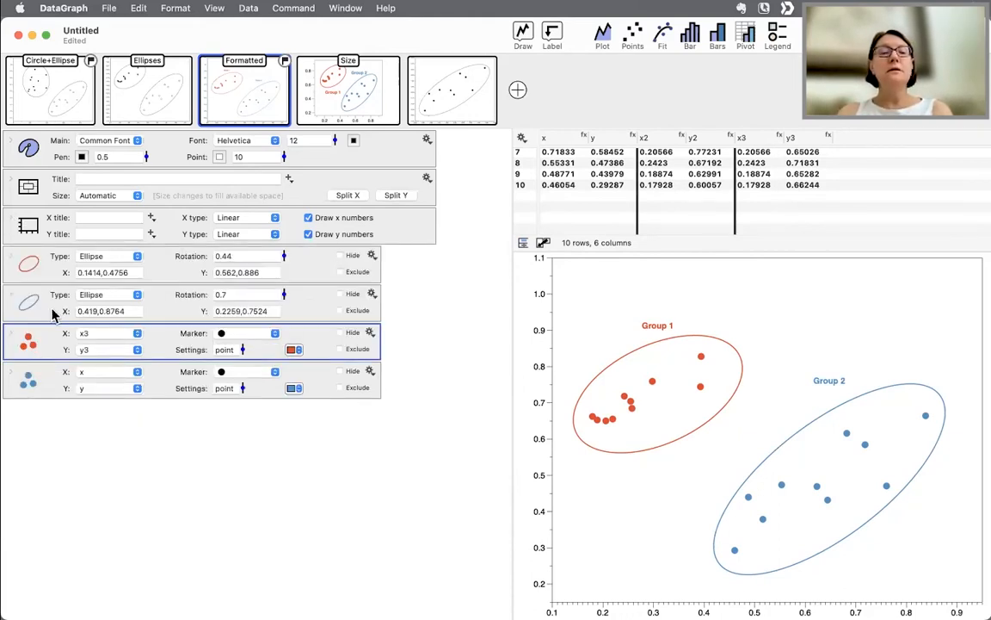
{"action": "left_click", "coordinate": [46, 268]}
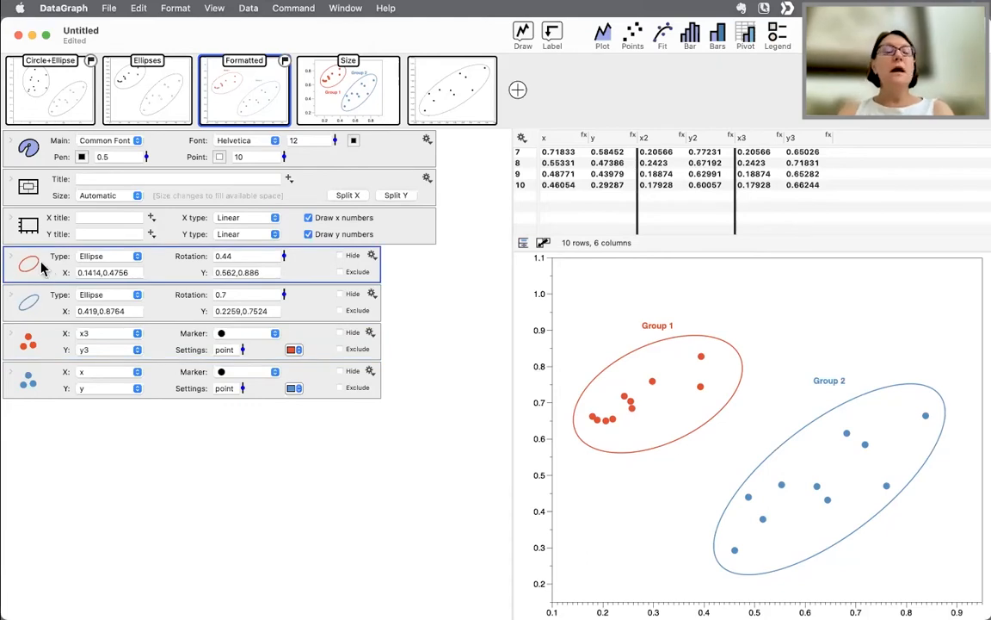
- Examine the Group 1 ellipse region's line style, label and color options, then collapse it
{"action": "left_click", "coordinate": [10, 258]}
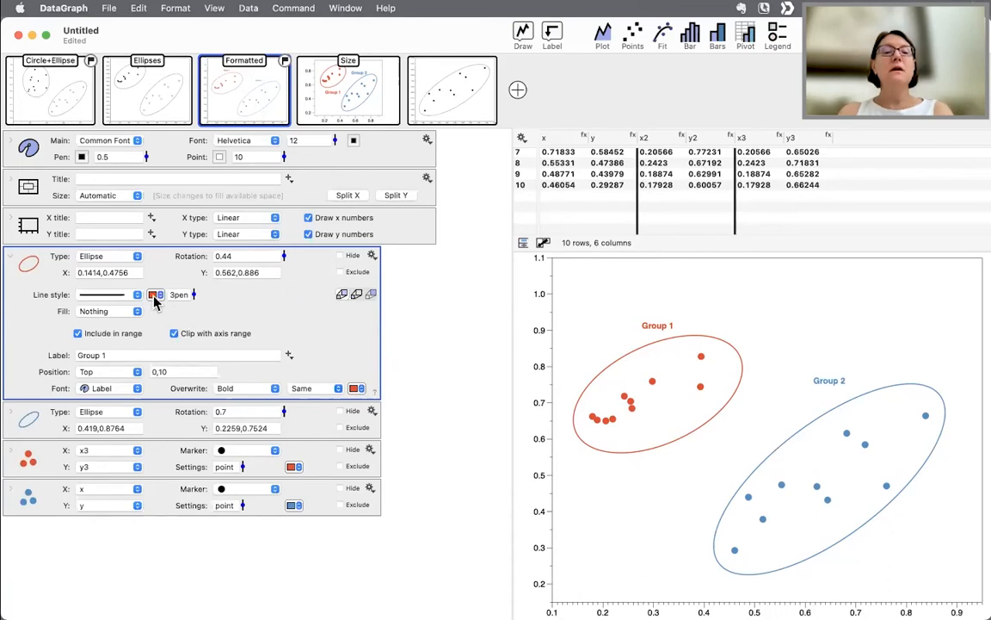
{"action": "left_click", "coordinate": [155, 295]}
{"action": "left_click", "coordinate": [155, 300]}
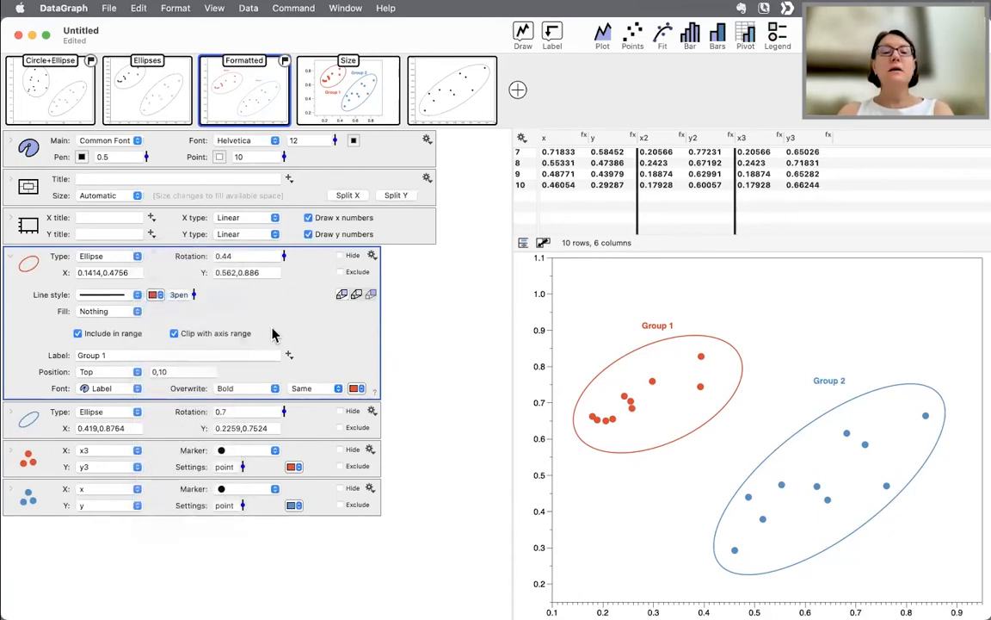
{"action": "left_click", "coordinate": [355, 389]}
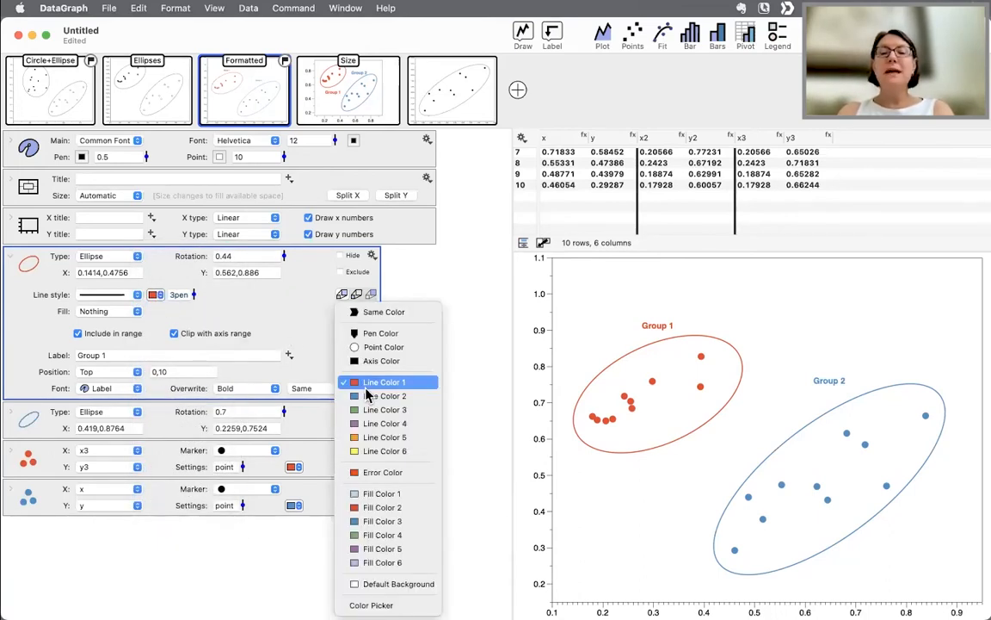
{"action": "left_click", "coordinate": [366, 388]}
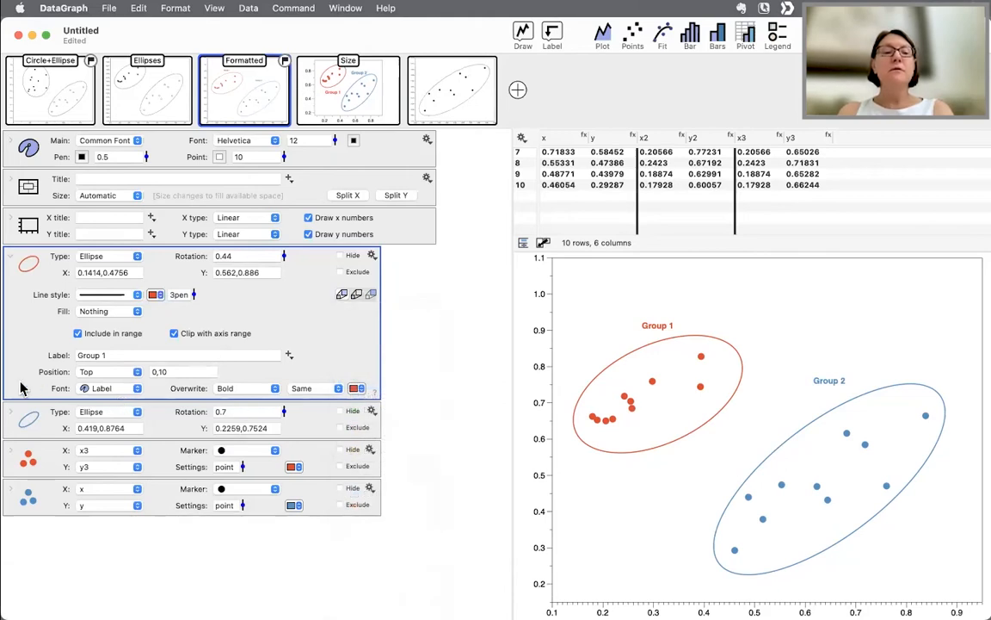
{"action": "left_click", "coordinate": [150, 354]}
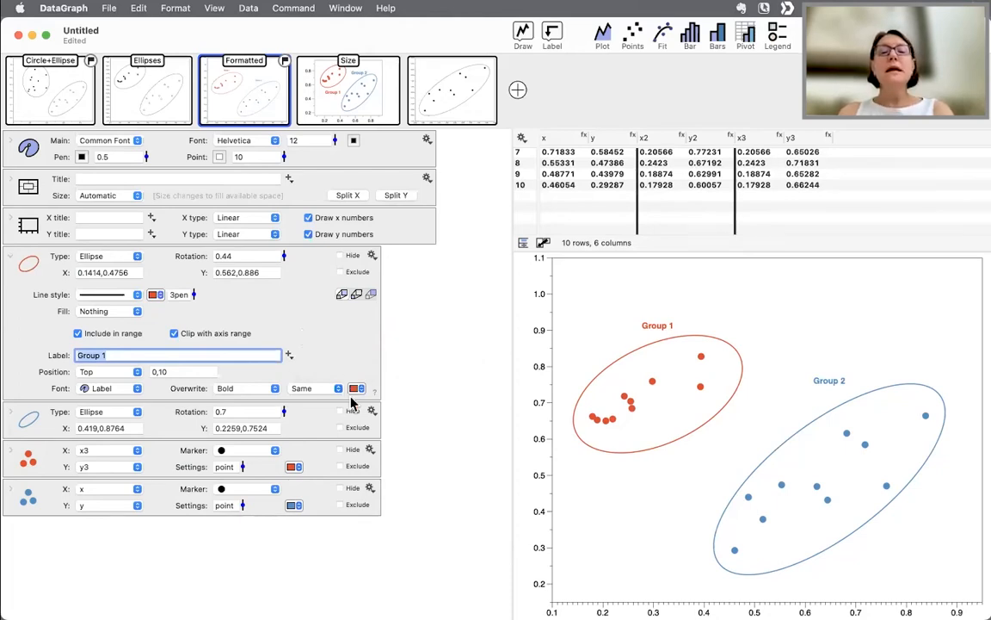
{"action": "left_click", "coordinate": [320, 356]}
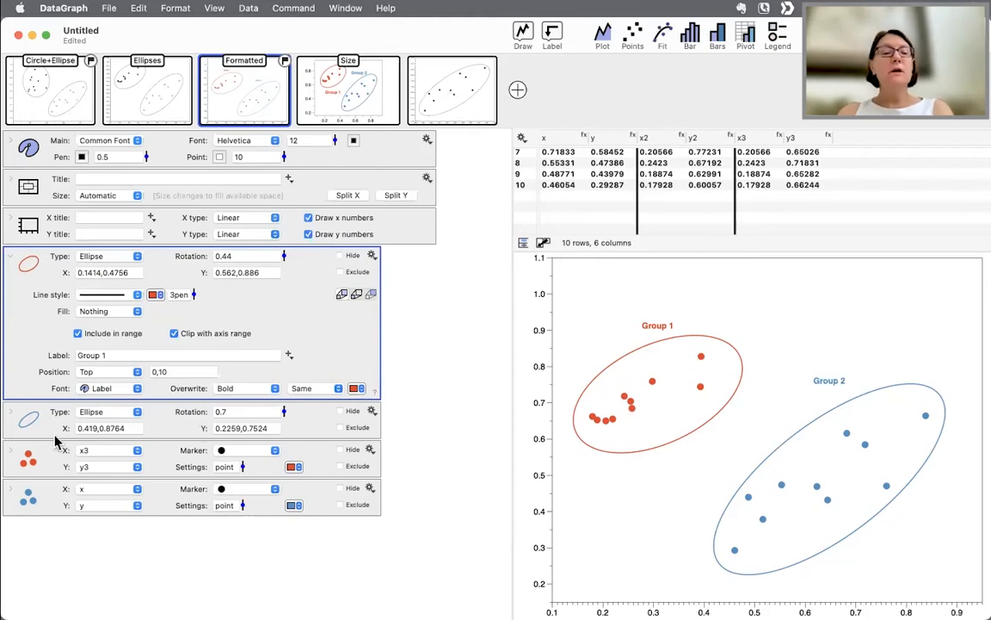
{"action": "left_click", "coordinate": [294, 467]}
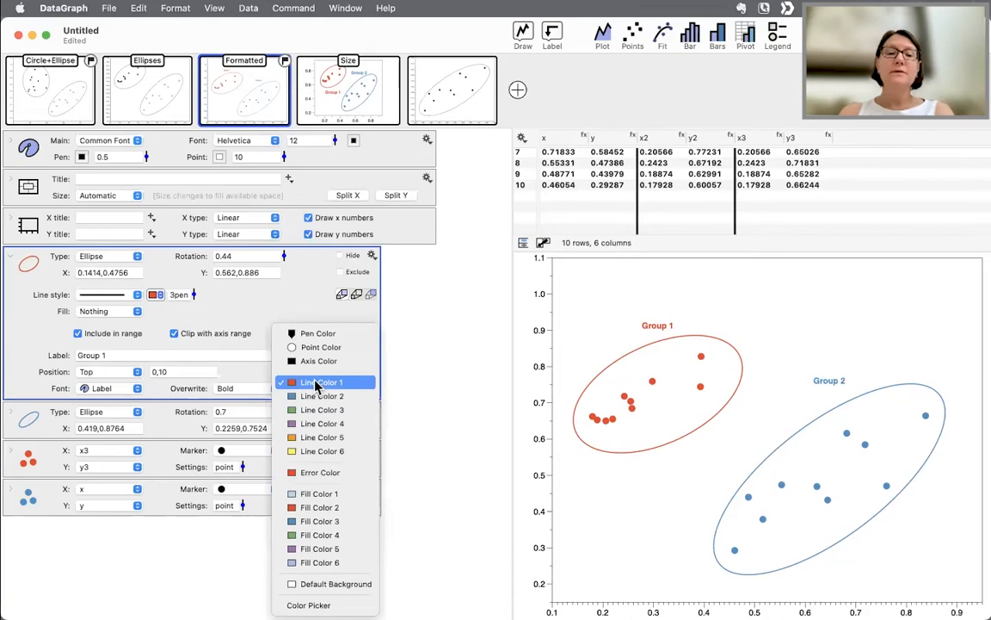
{"action": "left_click", "coordinate": [320, 476]}
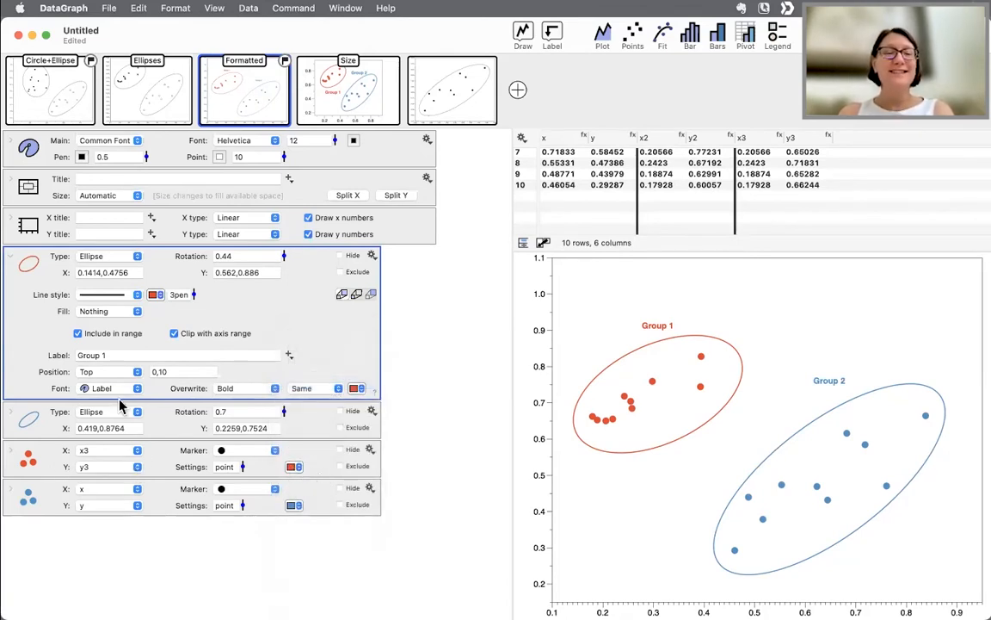
{"action": "left_click", "coordinate": [11, 253]}
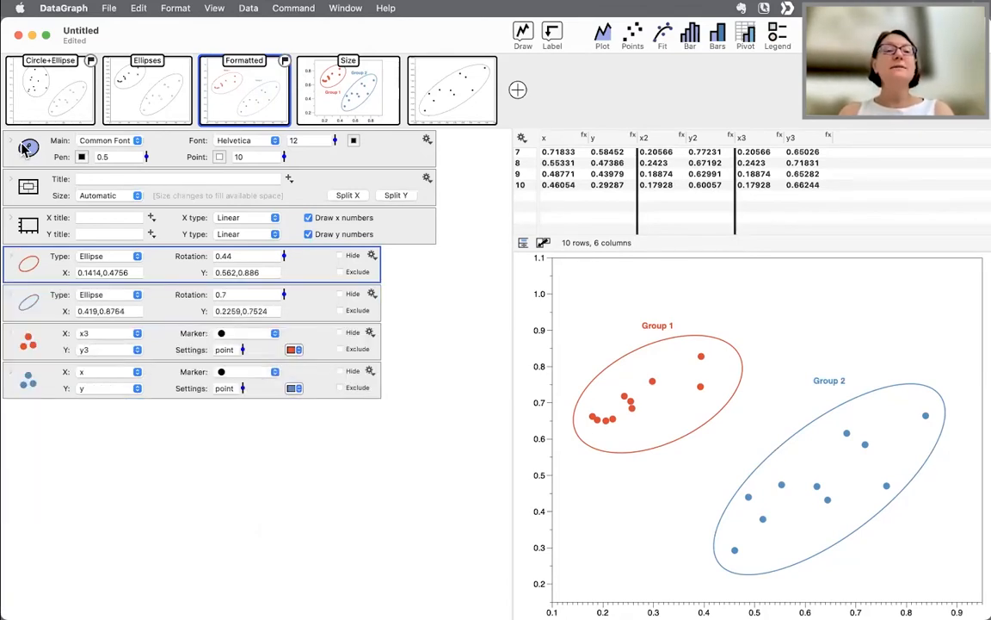
- Recolor the first Color Menu swatch in the graph's main settings to Magenta using the color picker
{"action": "left_click", "coordinate": [13, 142]}
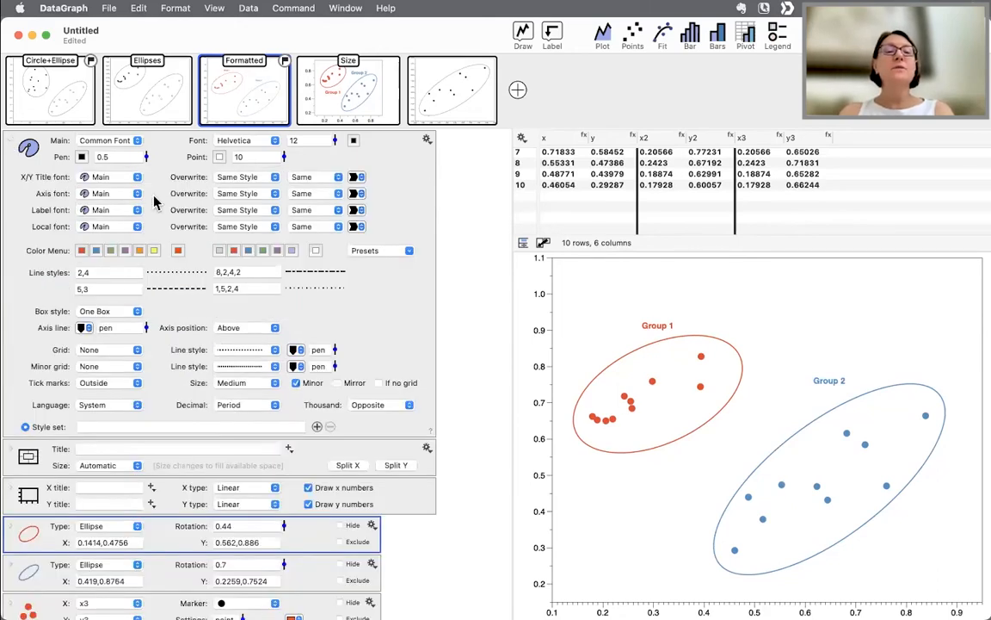
{"action": "left_click", "coordinate": [81, 251]}
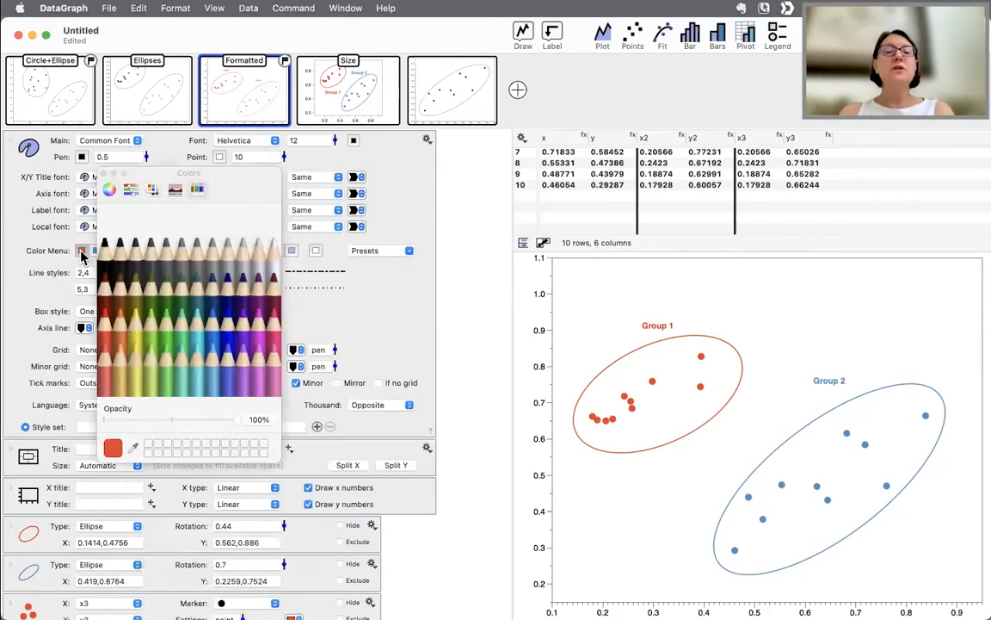
{"action": "left_click", "coordinate": [181, 341]}
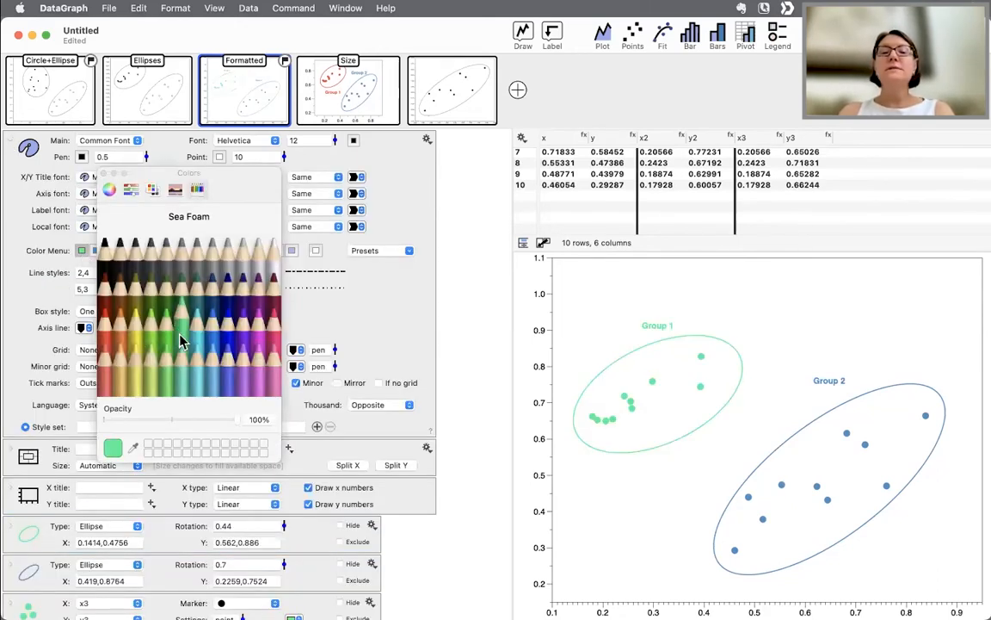
{"action": "left_click", "coordinate": [228, 344]}
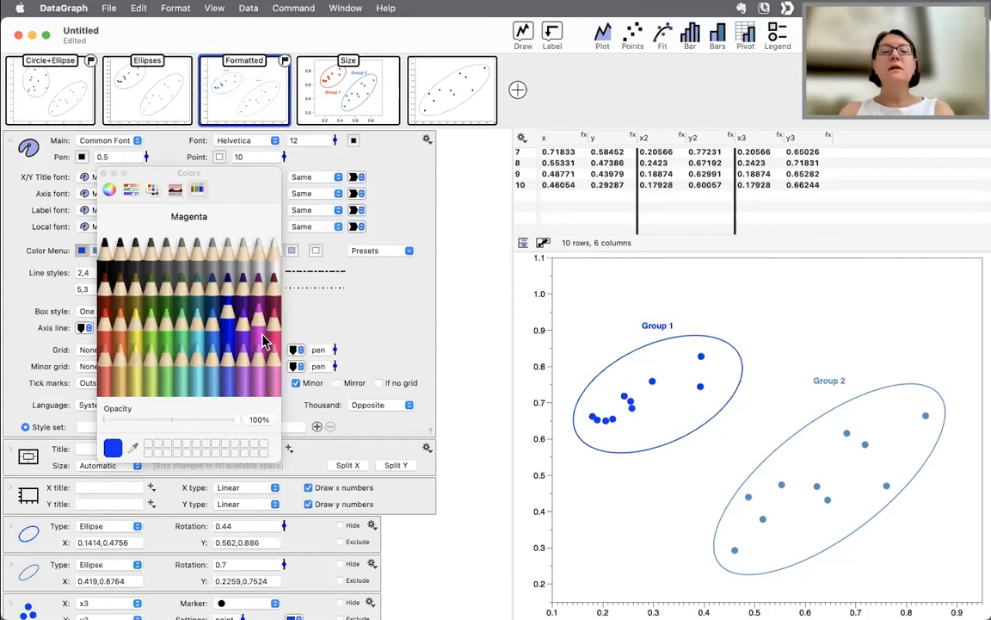
{"action": "left_click", "coordinate": [260, 334]}
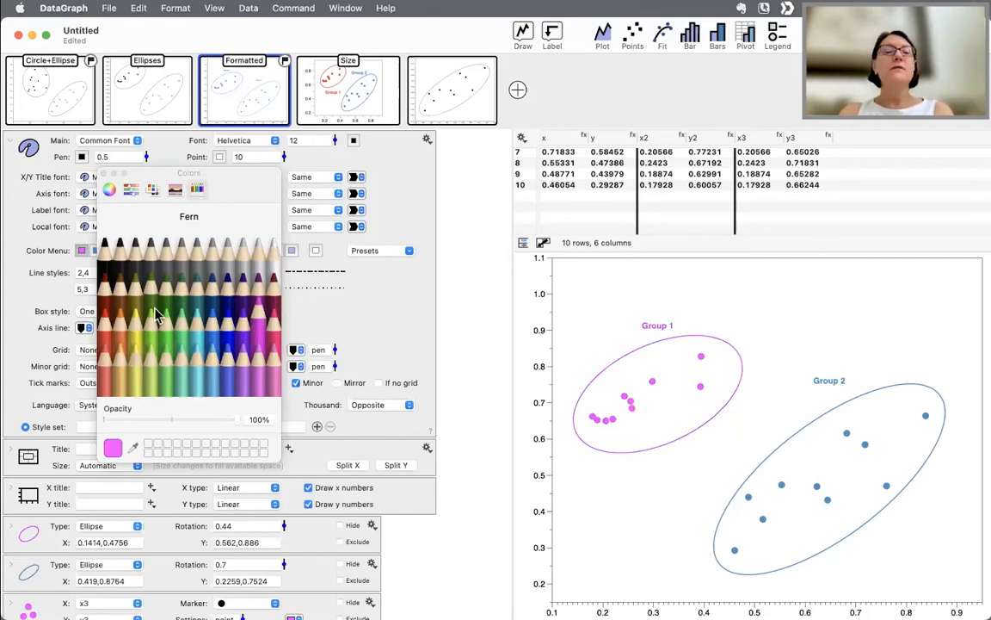
- Close the color picker and collapse the graph's main settings section
{"action": "left_click", "coordinate": [104, 174]}
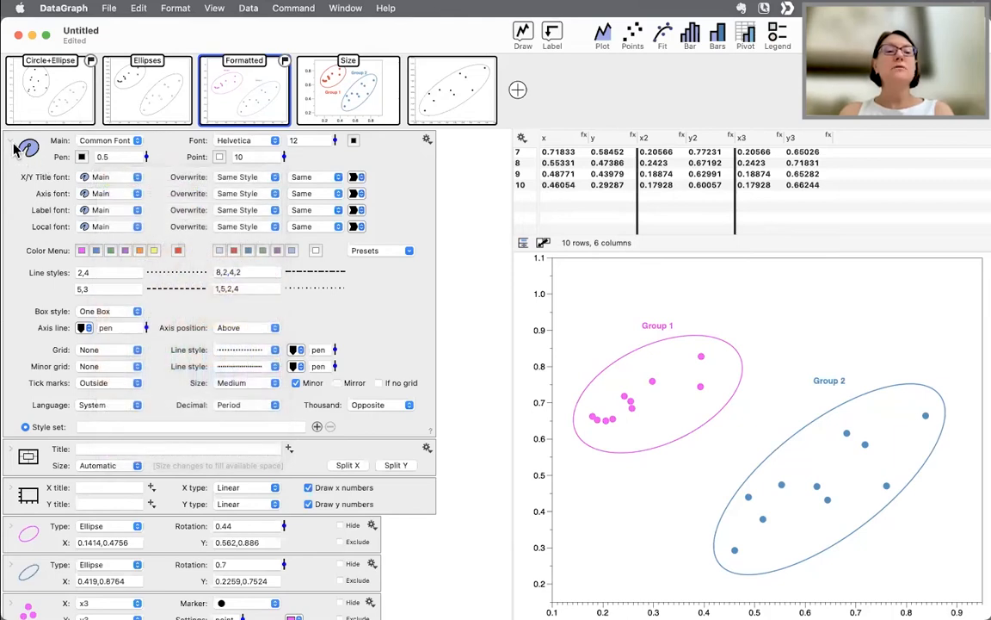
{"action": "left_click", "coordinate": [12, 145]}
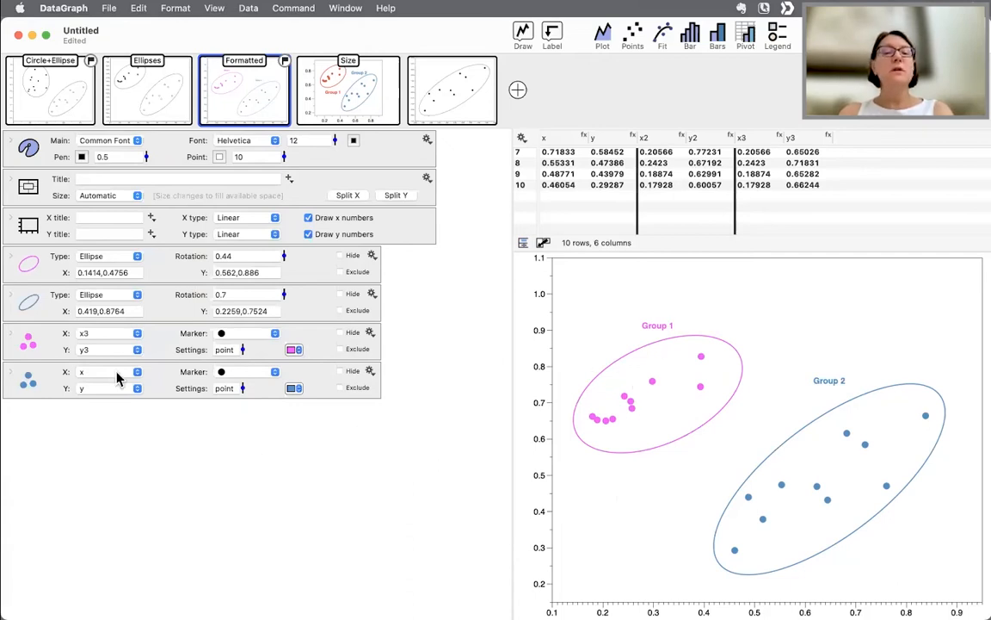
- Duplicate the Formatted graph after briefly viewing the Size graph for comparison
{"action": "left_click", "coordinate": [358, 103]}
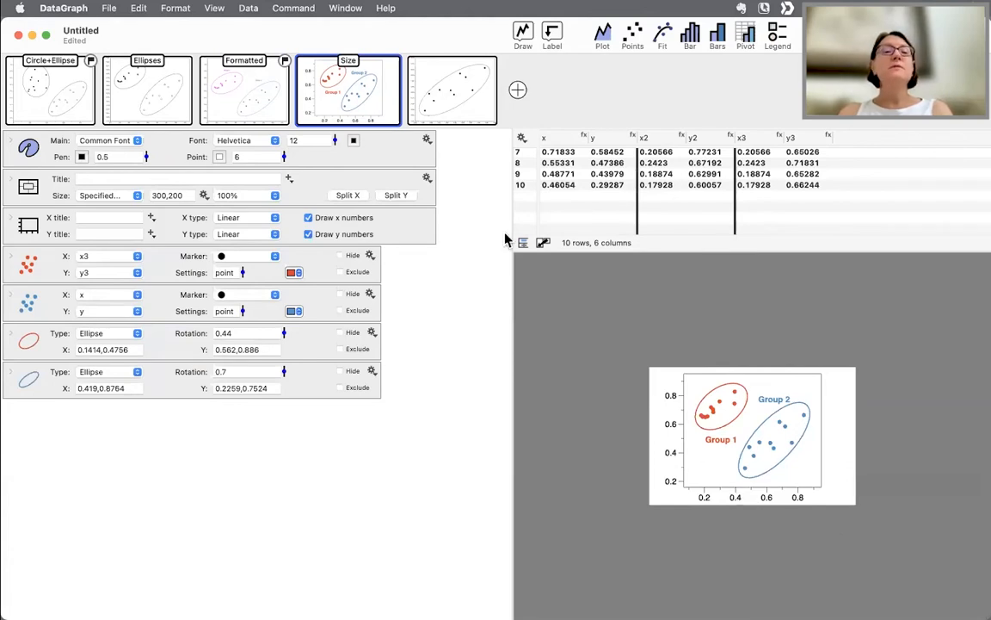
{"action": "left_click", "coordinate": [245, 101]}
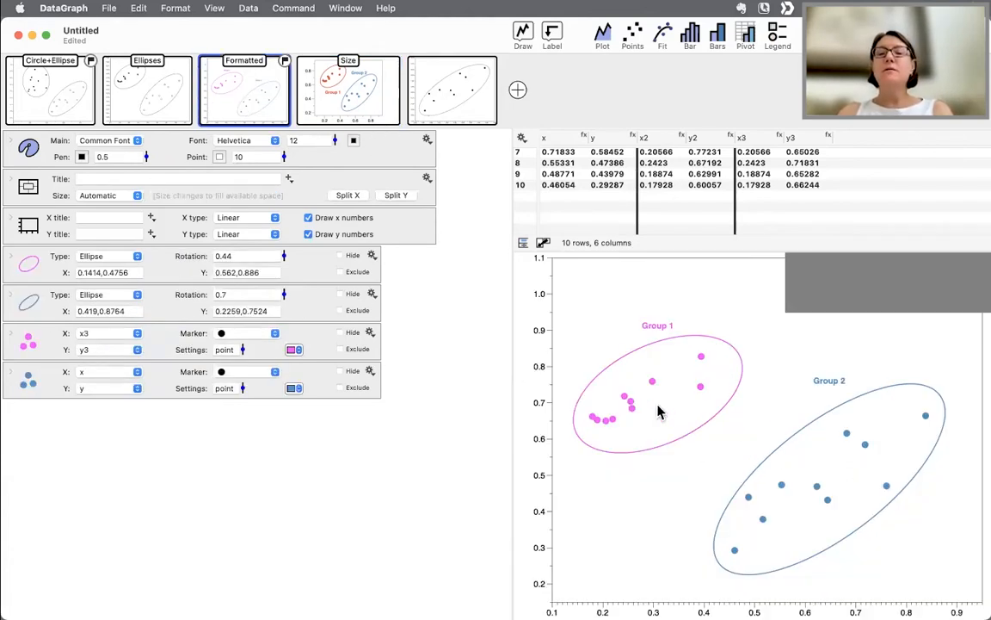
{"action": "mouse_move", "coordinate": [203, 99]}
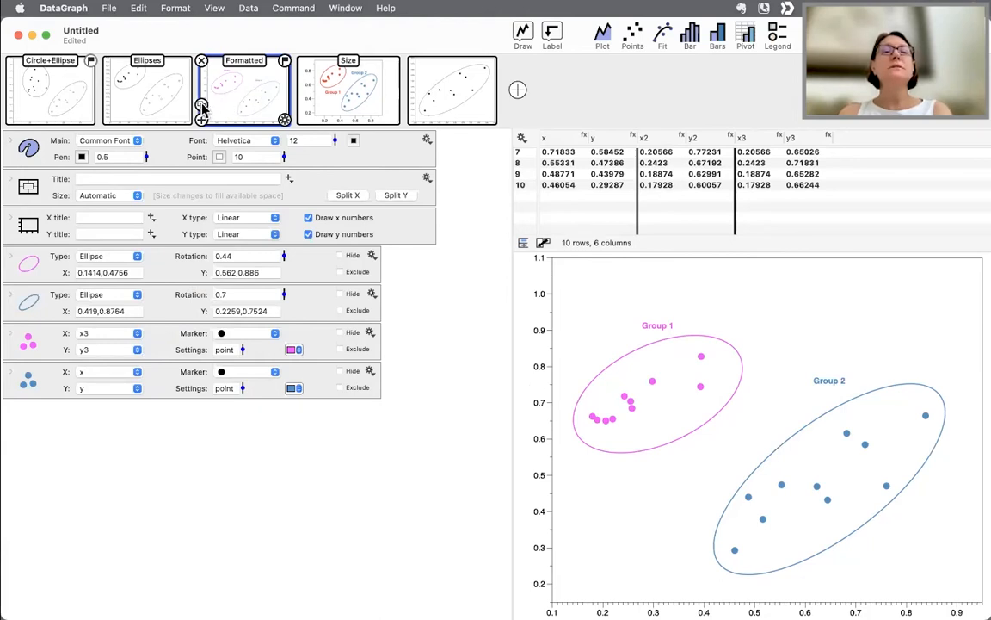
{"action": "left_click", "coordinate": [202, 103]}
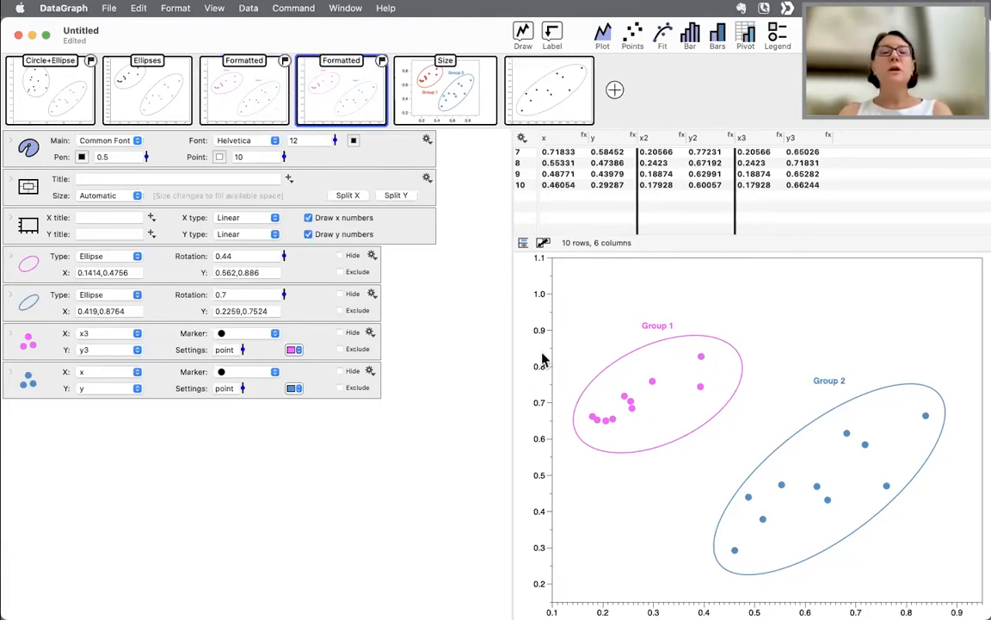
- Set the duplicate graph's size to Specified at 5in,3in and reduce the point size to 6
{"action": "left_click", "coordinate": [86, 197]}
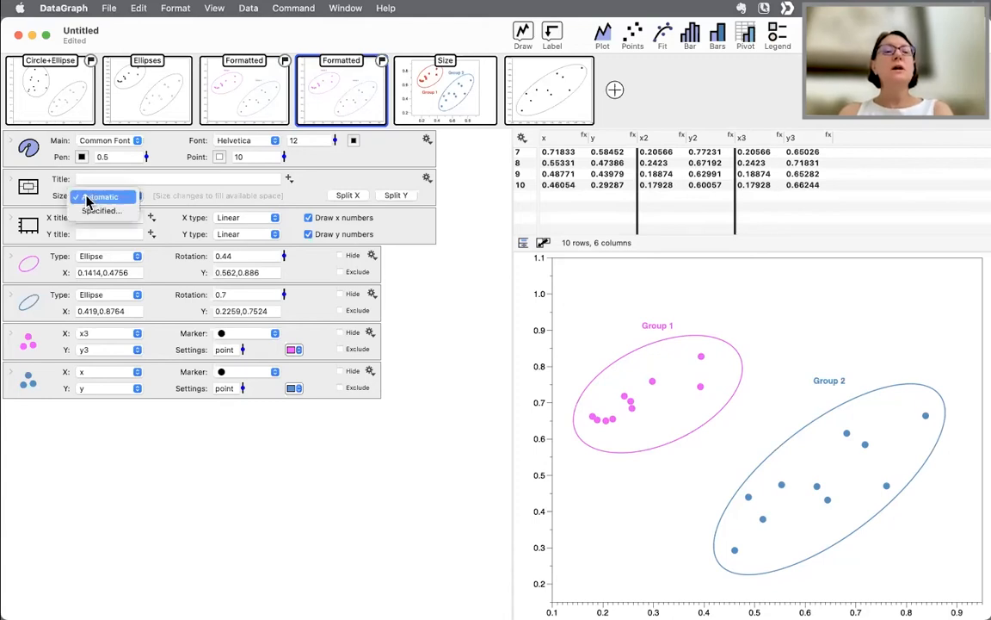
{"action": "left_click", "coordinate": [93, 212]}
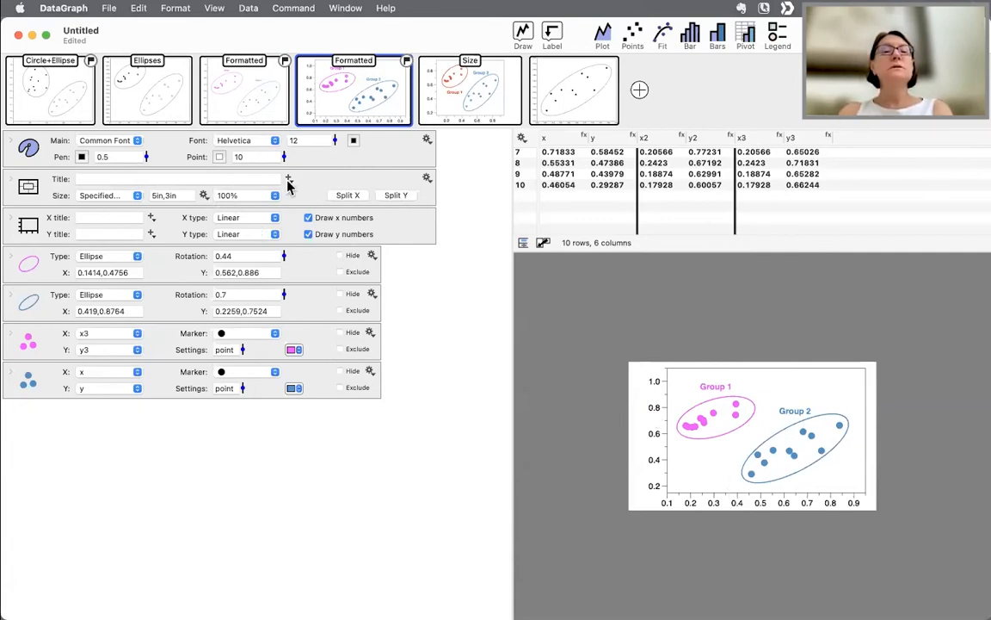
{"action": "left_click_drag", "start_coordinate": [284, 161], "coordinate": [284, 167]}
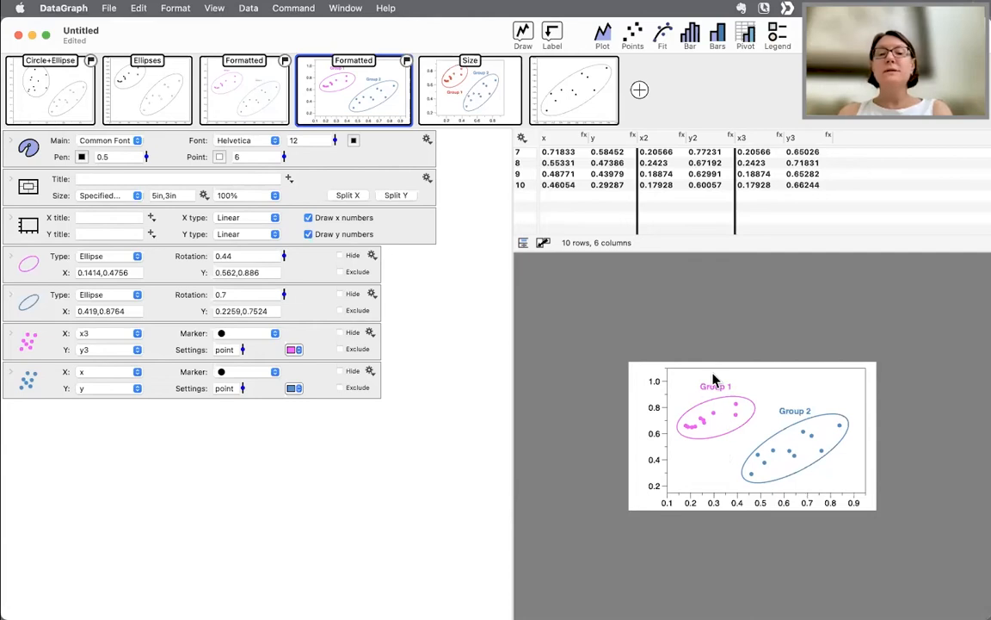
- Expand the Group 1 ellipse region and set its label position to Bottom
{"action": "left_click", "coordinate": [39, 270]}
{"action": "left_click", "coordinate": [11, 263]}
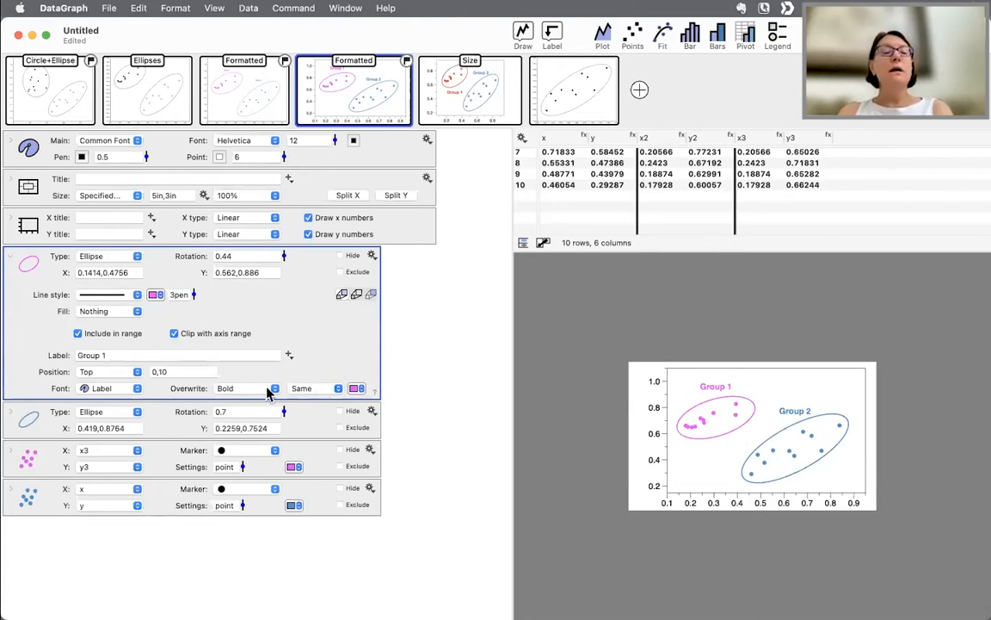
{"action": "left_click", "coordinate": [106, 371]}
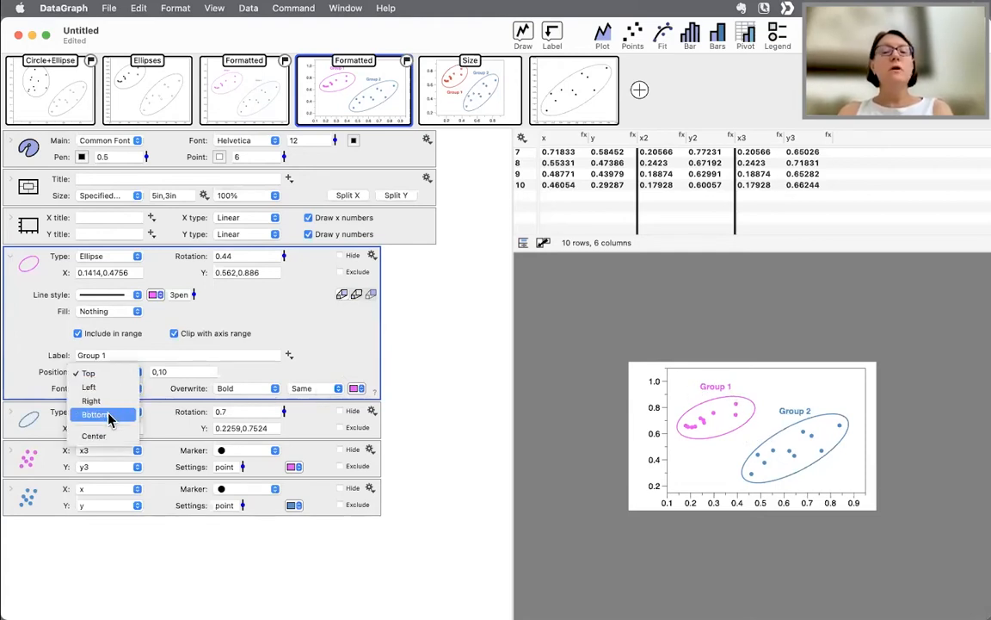
{"action": "left_click", "coordinate": [107, 415]}
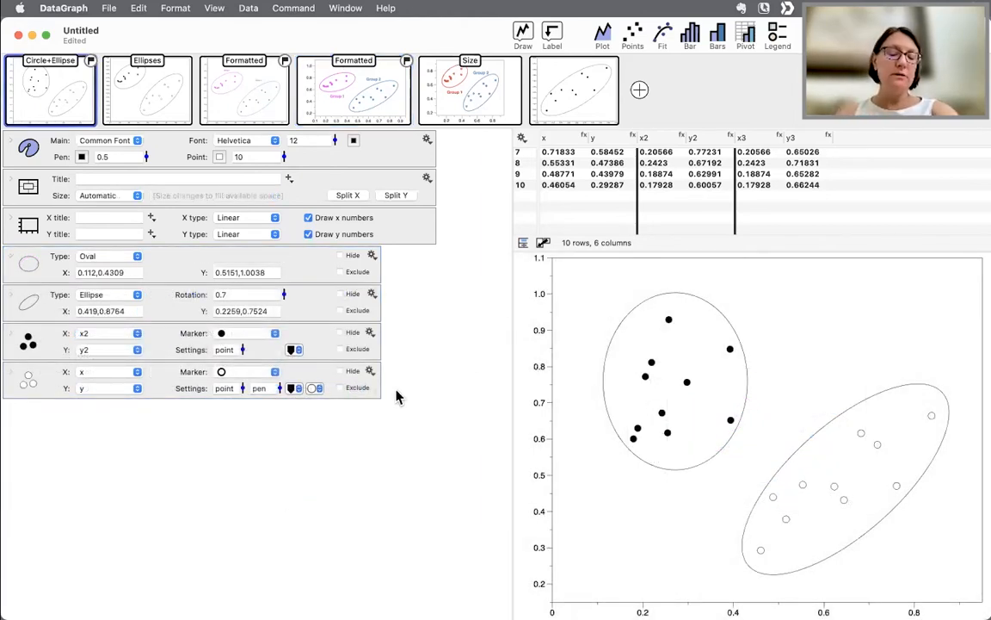
- Try to close the untitled document, cancelling the keep-document prompt
{"action": "left_click", "coordinate": [19, 39]}
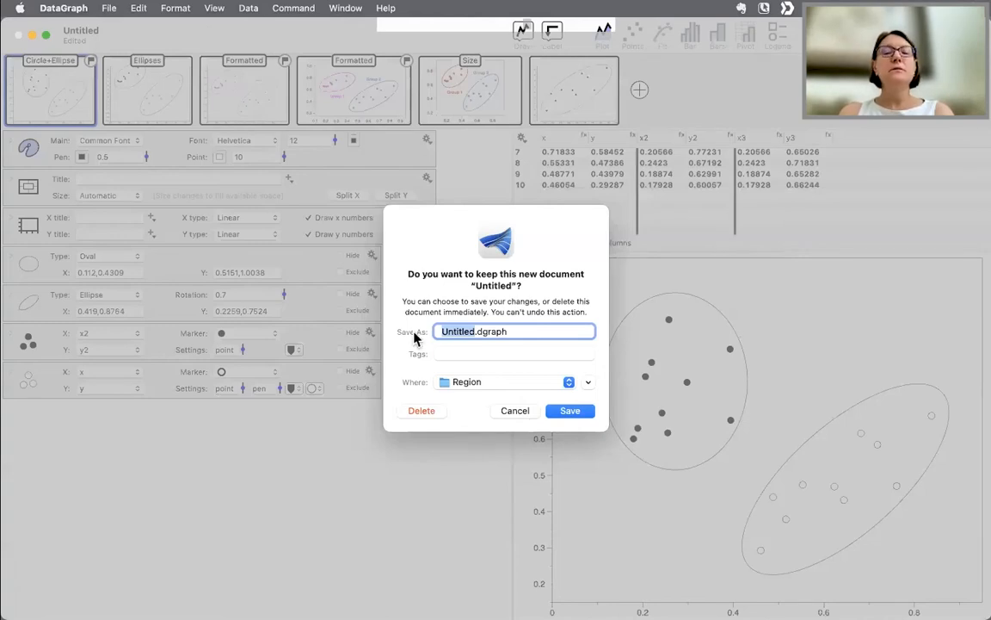
{"action": "left_click", "coordinate": [514, 412]}
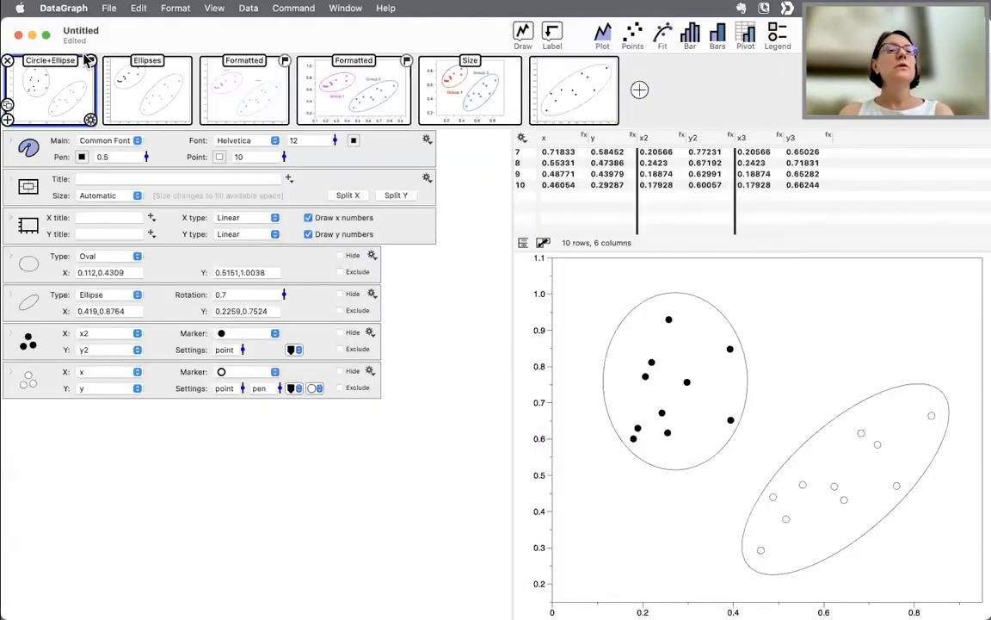
- Open the CONTOUR LINES & COLOR RAMPS example from the DataGraph Examples list
{"action": "left_click", "coordinate": [33, 35]}
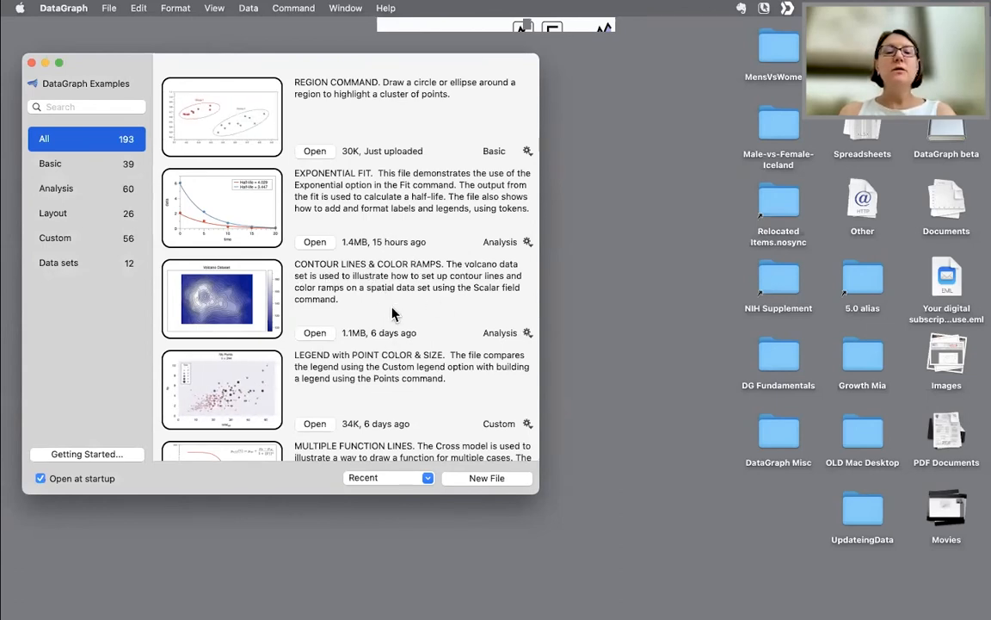
{"action": "left_click", "coordinate": [315, 334]}
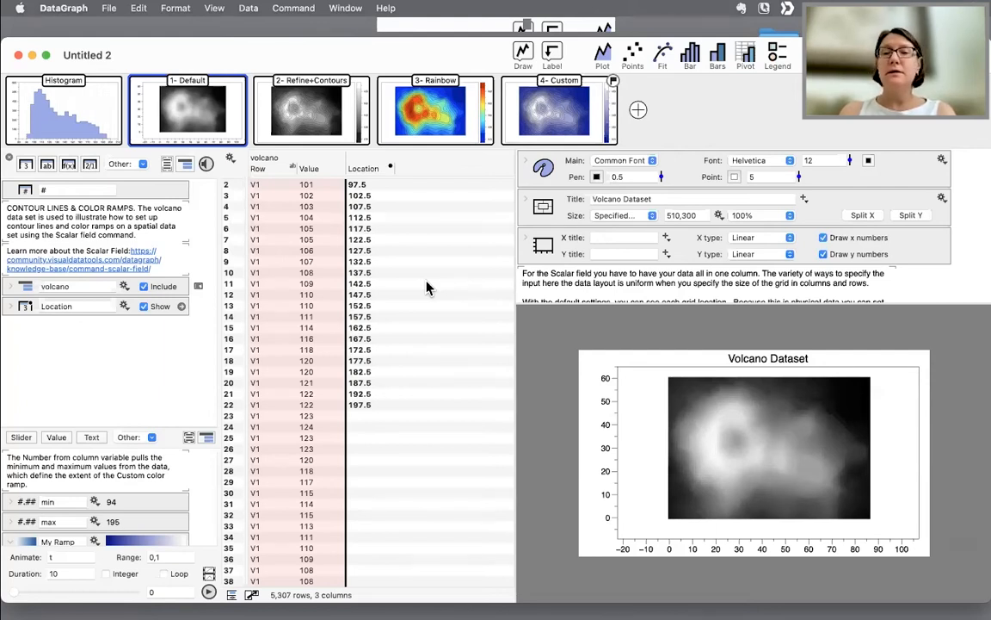
- Inspect the volcano Value column and the Refine+Contours graph with a wider, enlarged window
{"action": "left_click", "coordinate": [308, 171]}
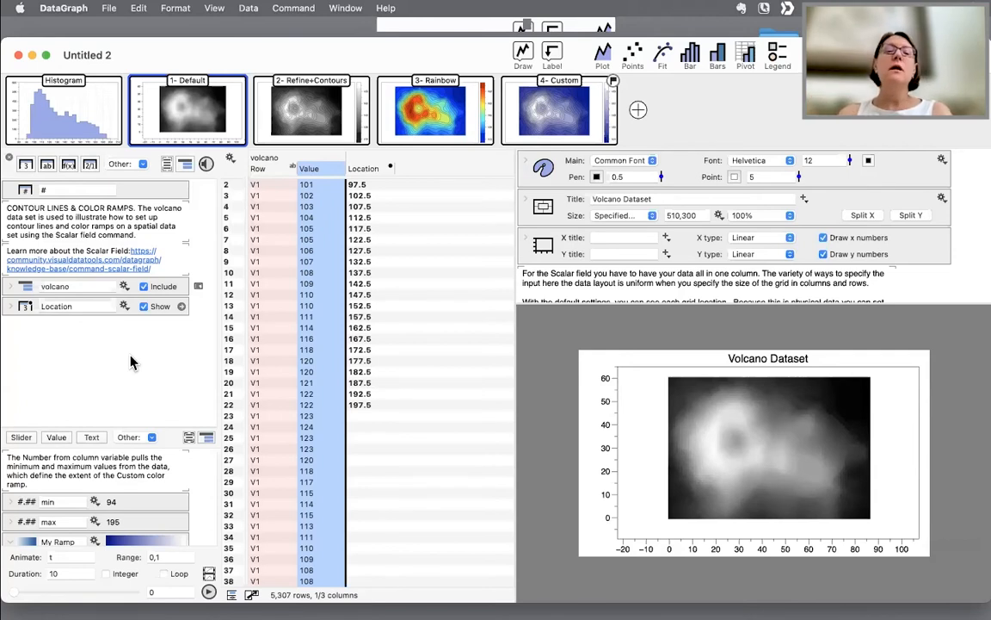
{"action": "scroll", "coordinate": [319, 460], "scroll_direction": "down", "scroll_amount": 3}
{"action": "scroll", "coordinate": [321, 458], "scroll_direction": "up", "scroll_amount": 3}
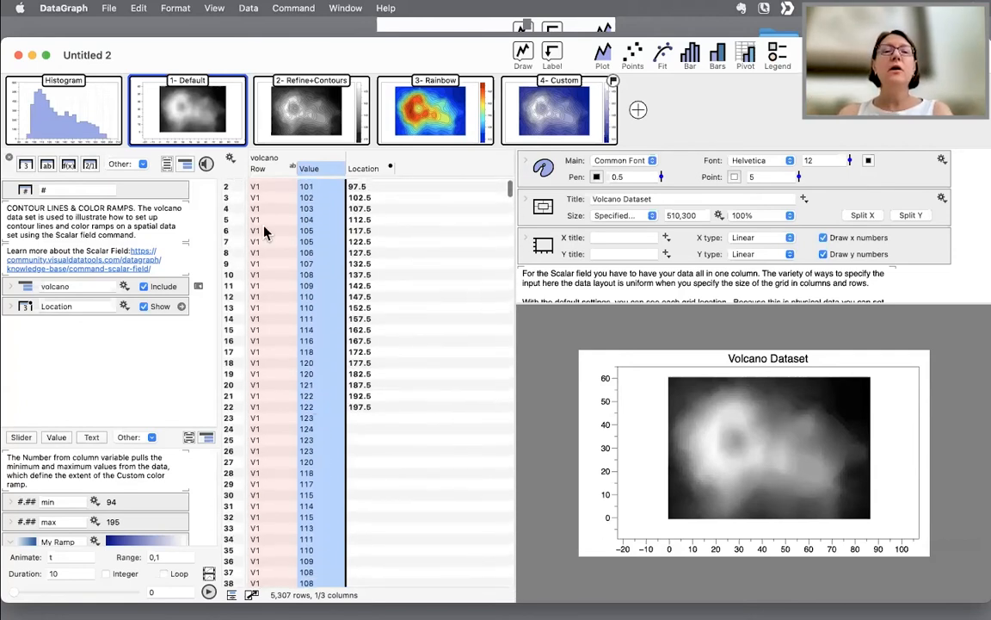
{"action": "left_click", "coordinate": [315, 117]}
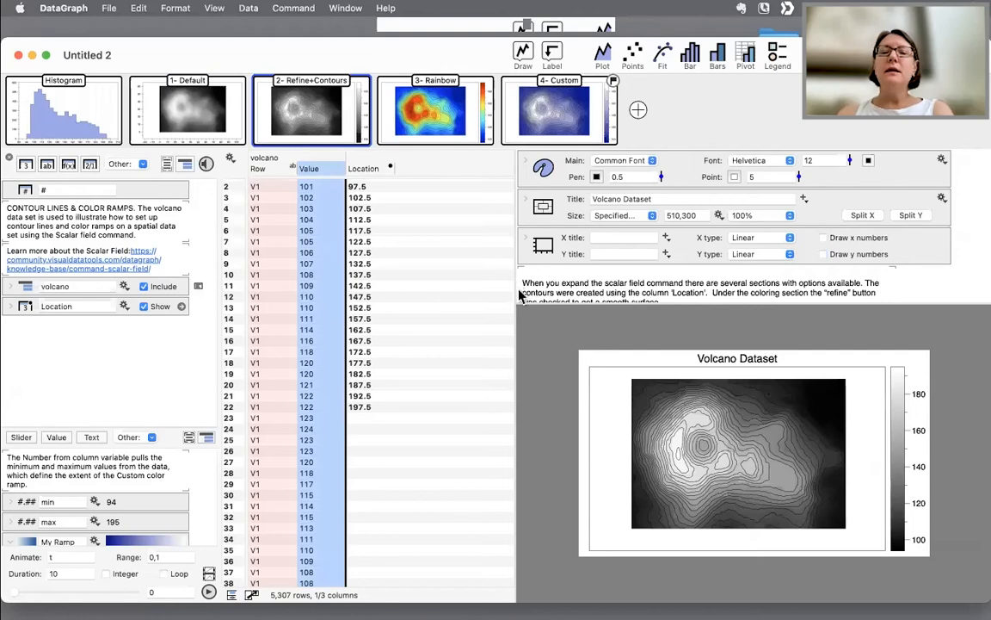
{"action": "left_click_drag", "start_coordinate": [515, 284], "coordinate": [418, 284]}
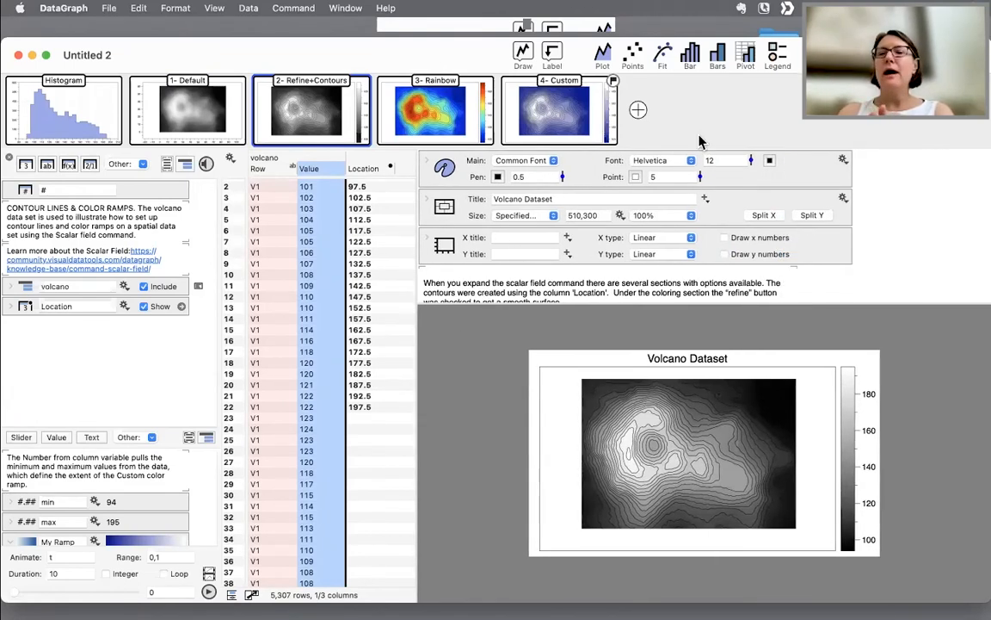
{"action": "double_click", "coordinate": [335, 43]}
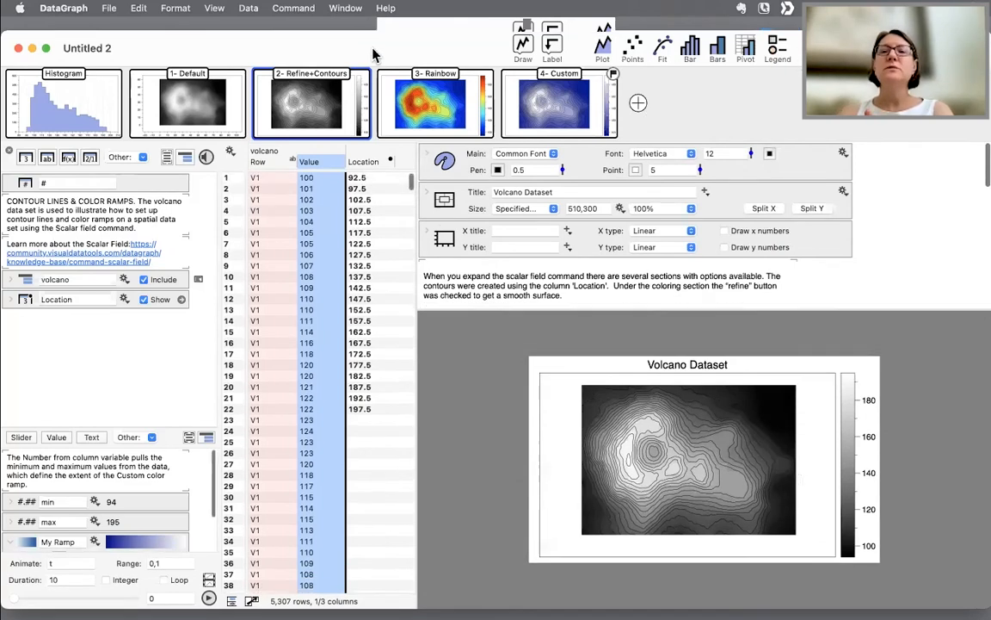
- Examine the Row, Value and Location columns of the volcano data table
{"action": "scroll", "coordinate": [316, 263], "scroll_direction": "down", "scroll_amount": 3}
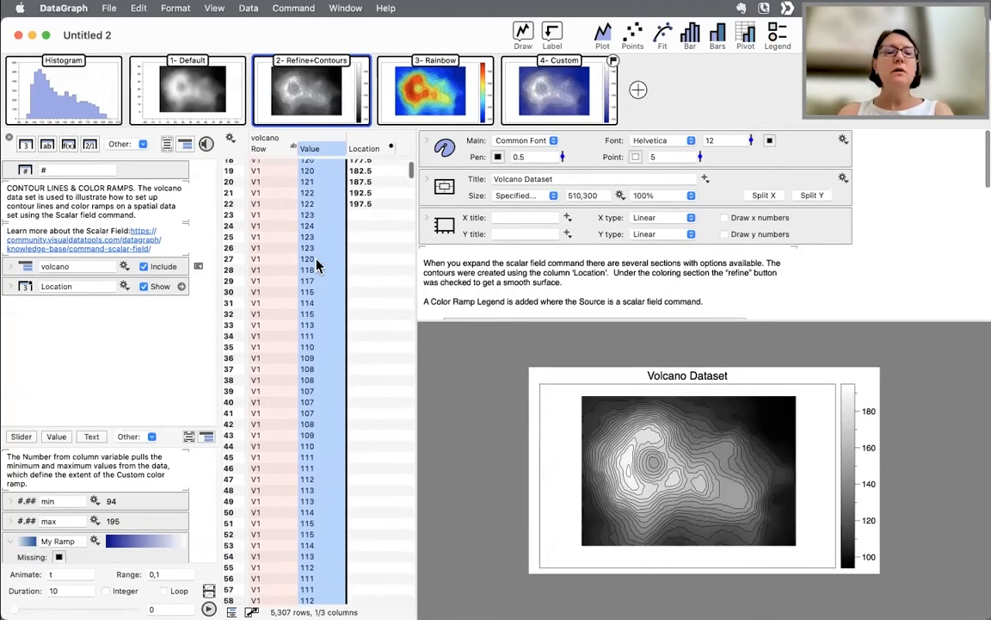
{"action": "scroll", "coordinate": [324, 220], "scroll_direction": "up", "scroll_amount": 2}
{"action": "left_click", "coordinate": [257, 146]}
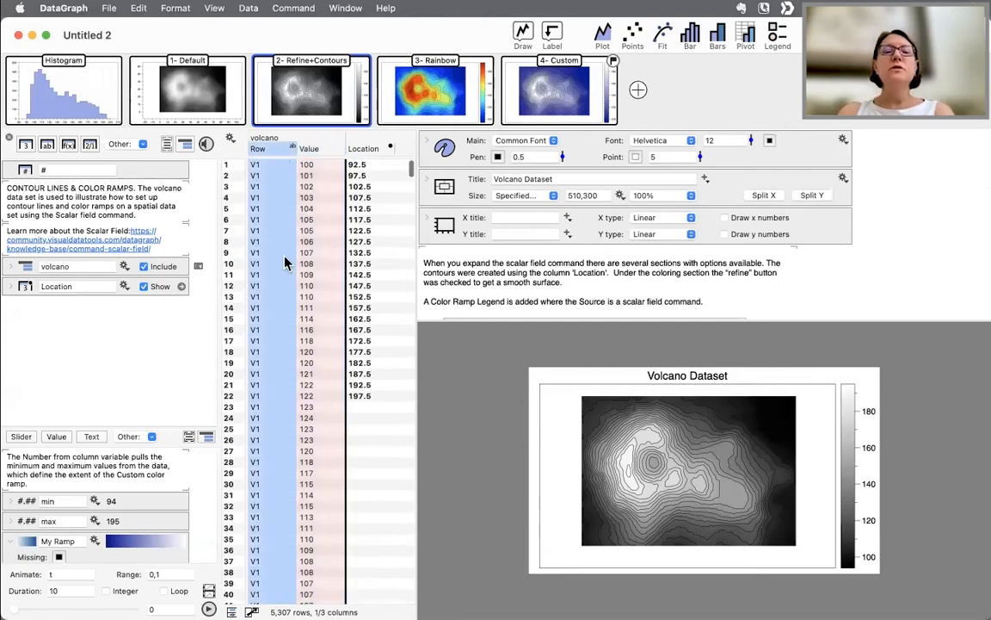
{"action": "left_click", "coordinate": [324, 152]}
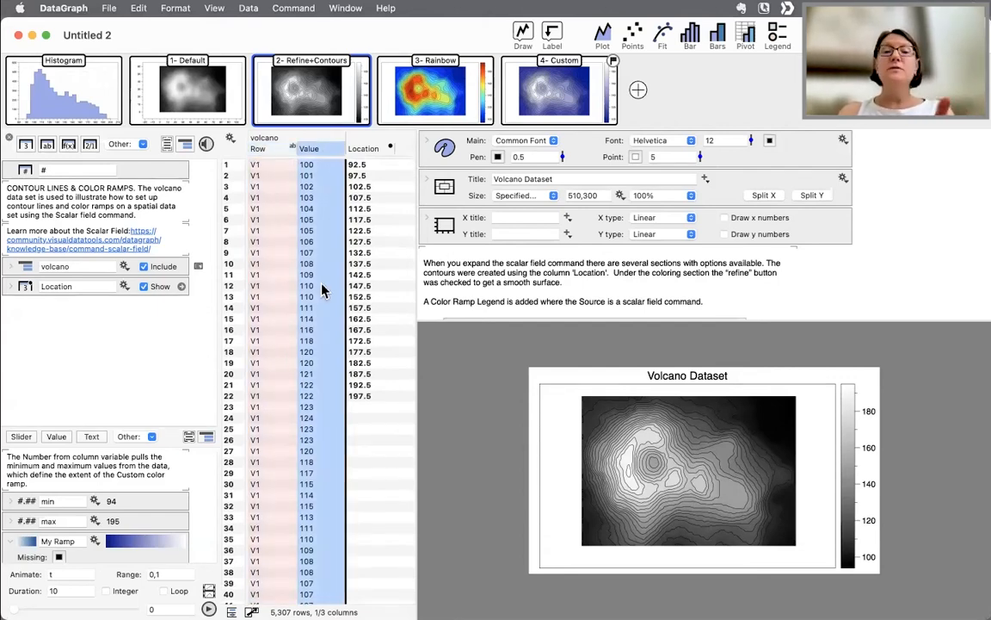
{"action": "left_click", "coordinate": [266, 187]}
{"action": "scroll", "coordinate": [268, 277], "scroll_direction": "down", "scroll_amount": 15}
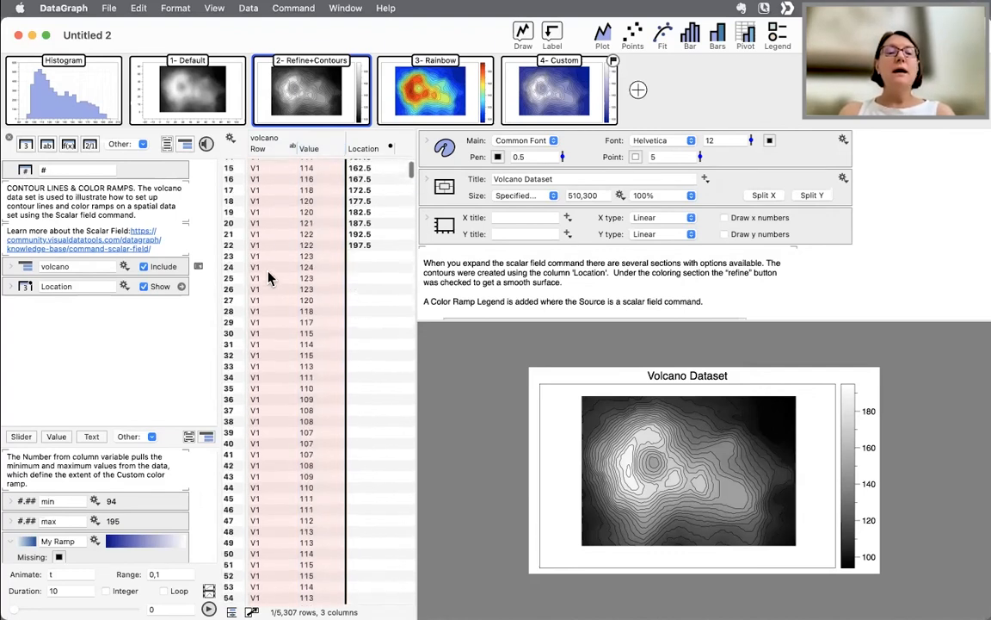
{"action": "scroll", "coordinate": [278, 467], "scroll_direction": "down", "scroll_amount": 12}
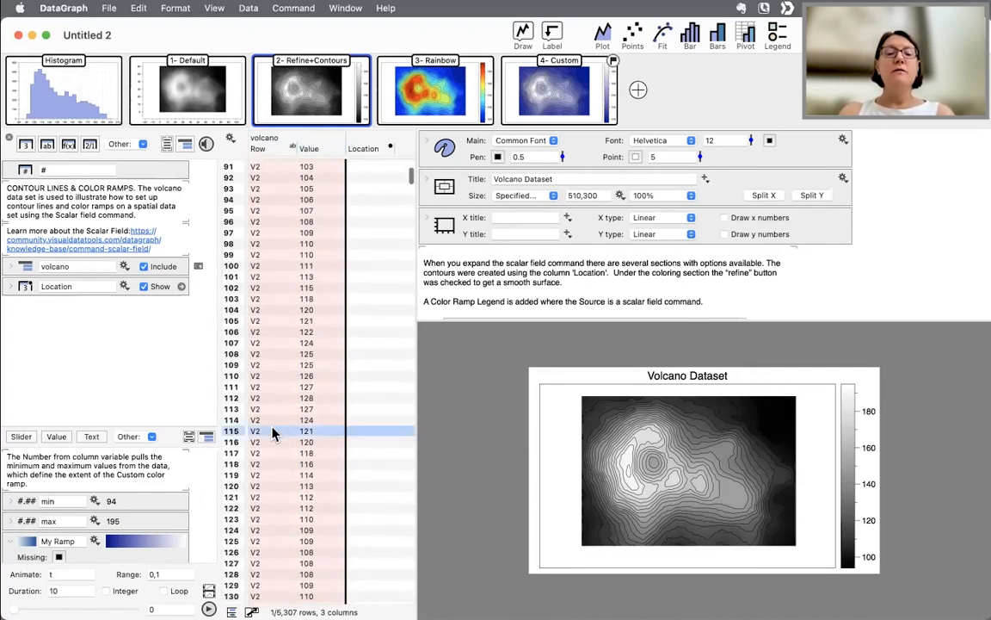
{"action": "left_click", "coordinate": [278, 482]}
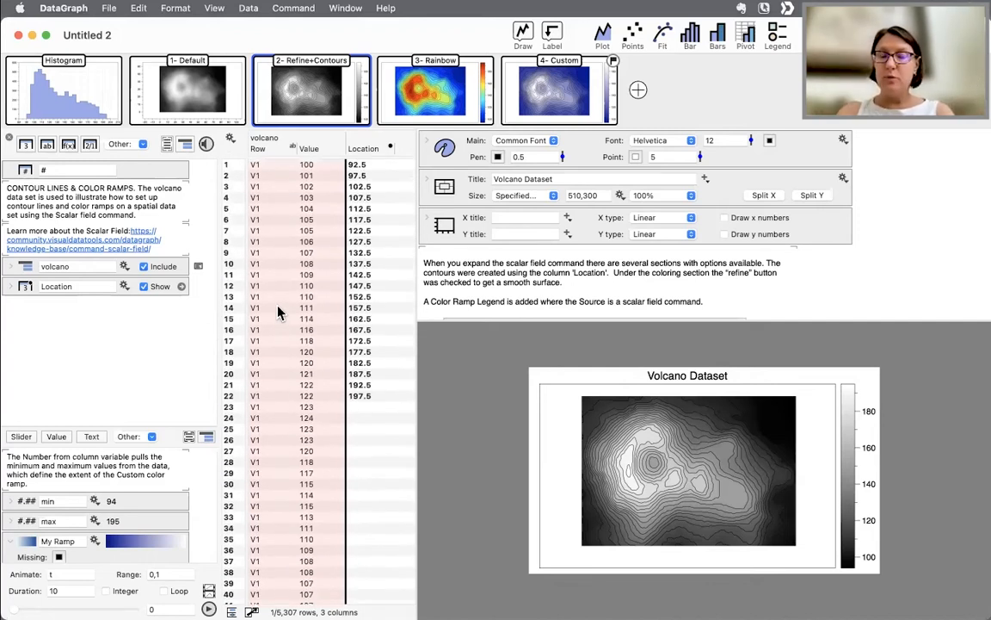
- Add a new graph and insert a Scalar field command into it
{"action": "left_click", "coordinate": [638, 91]}
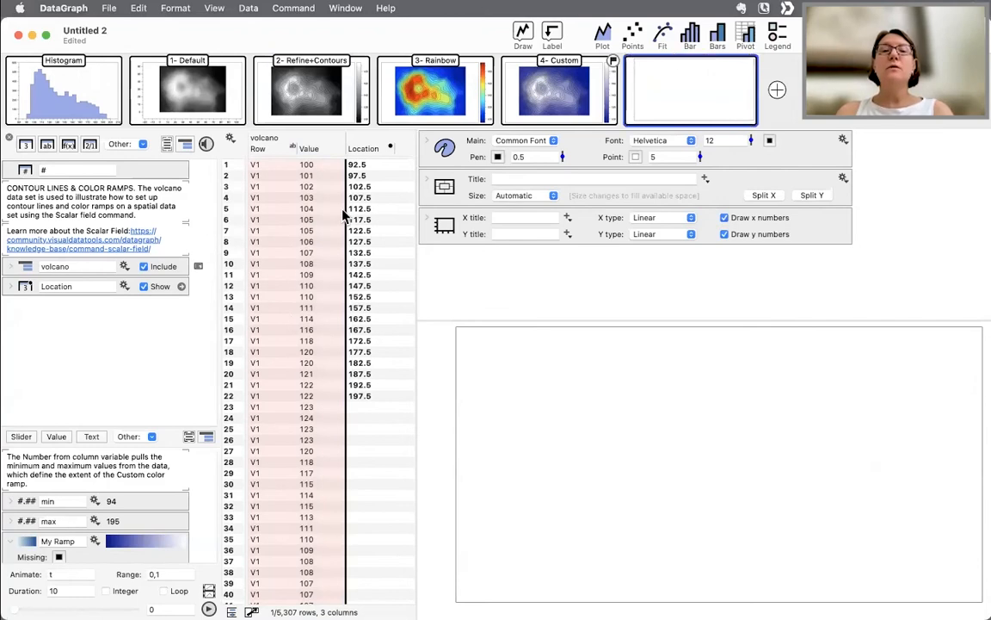
{"action": "left_click", "coordinate": [527, 39]}
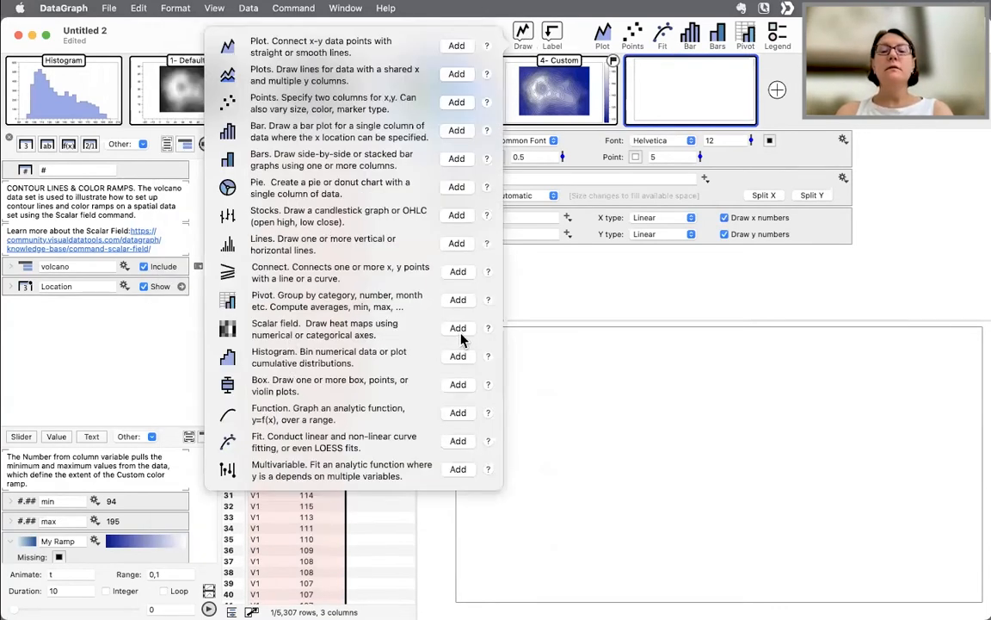
{"action": "left_click", "coordinate": [459, 334]}
- Set the scalar field's Values to the Value column and its Layout to Uniform
{"action": "left_click", "coordinate": [633, 293]}
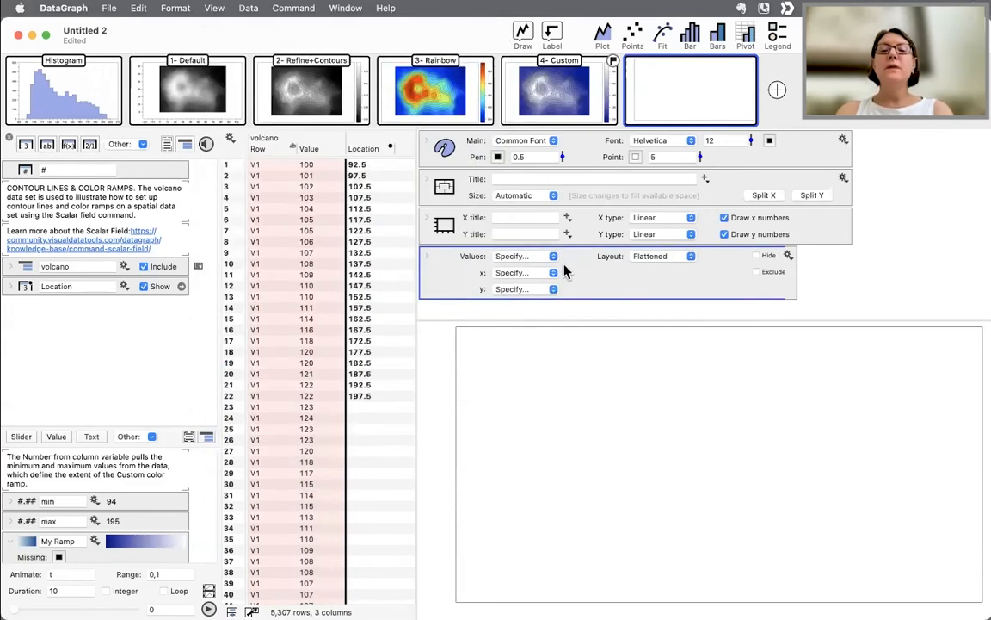
{"action": "left_click_drag", "start_coordinate": [315, 153], "coordinate": [507, 259]}
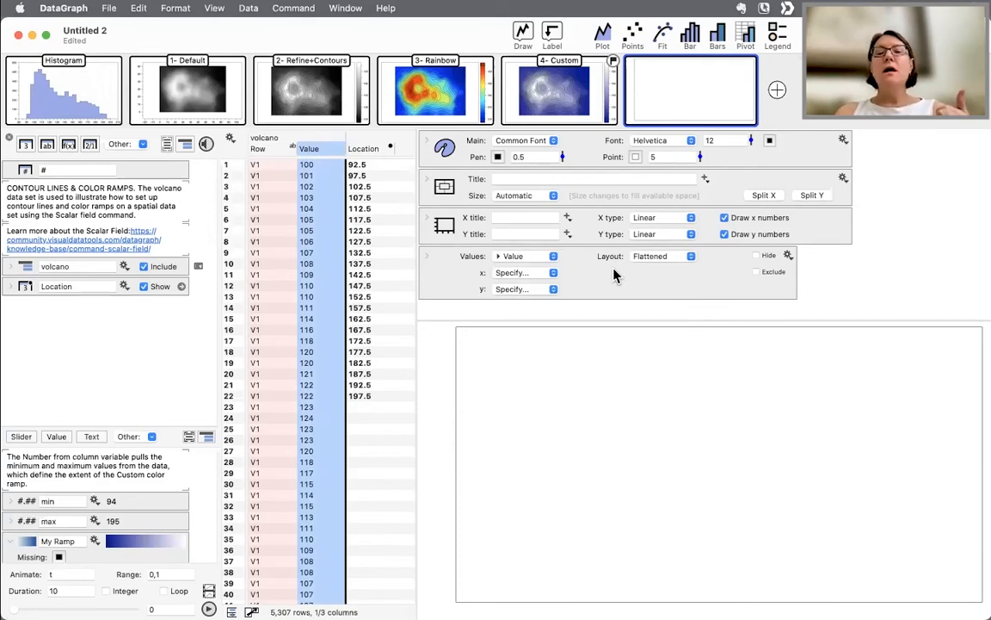
{"action": "left_click", "coordinate": [643, 258]}
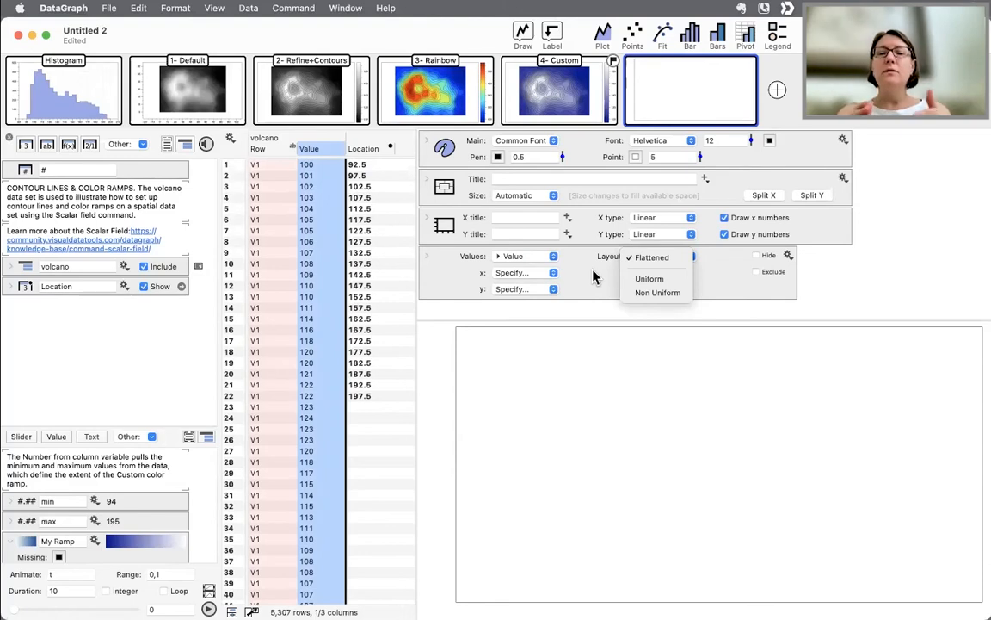
{"action": "left_click", "coordinate": [654, 279]}
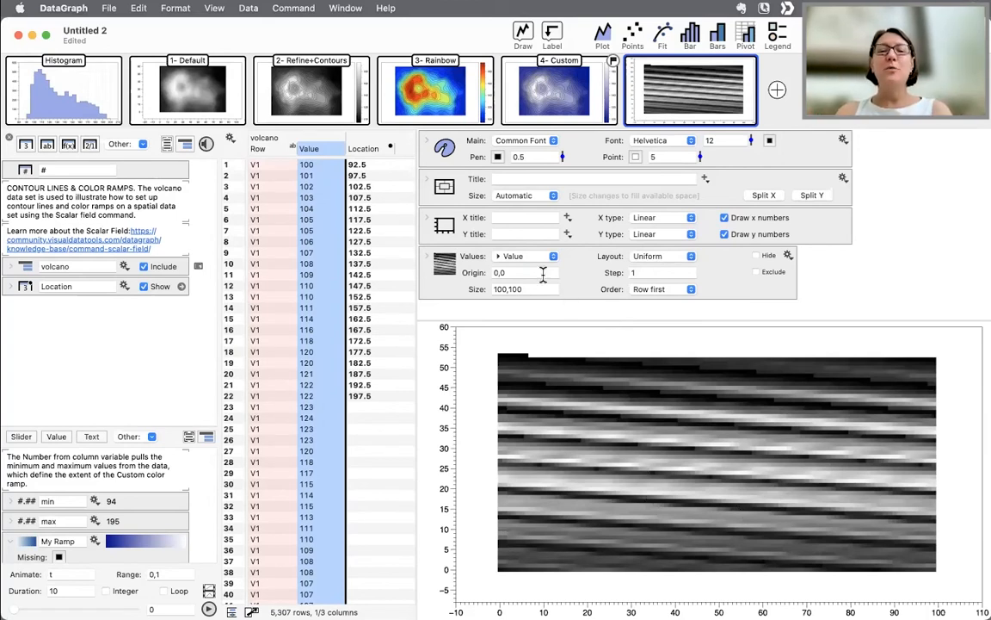
- Compare the new and Custom graphs' scalar field Origin and Size with the last rows of the volcano data
{"action": "left_click", "coordinate": [471, 273]}
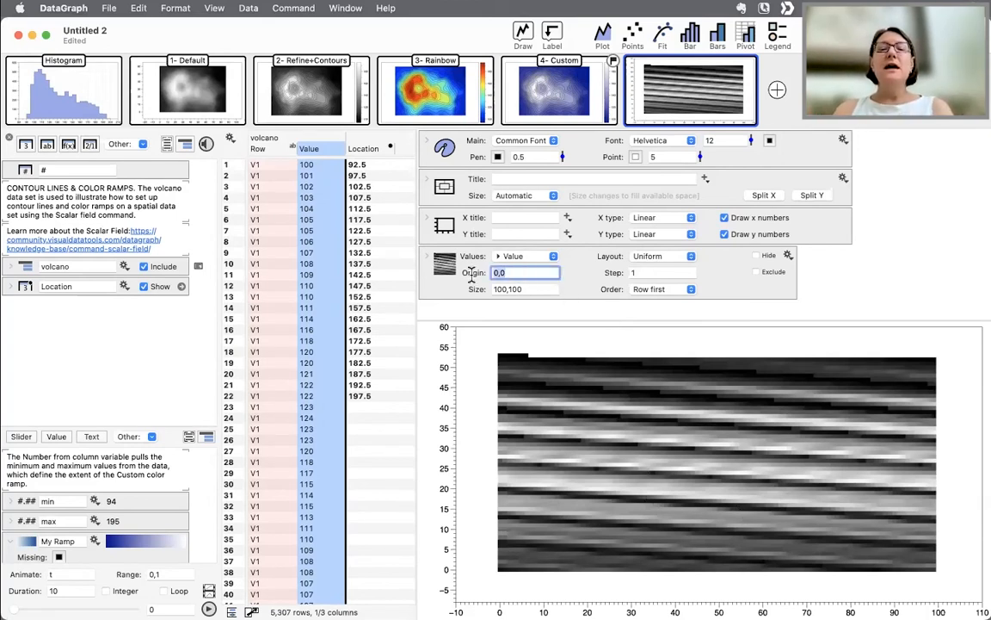
{"action": "left_click", "coordinate": [533, 290]}
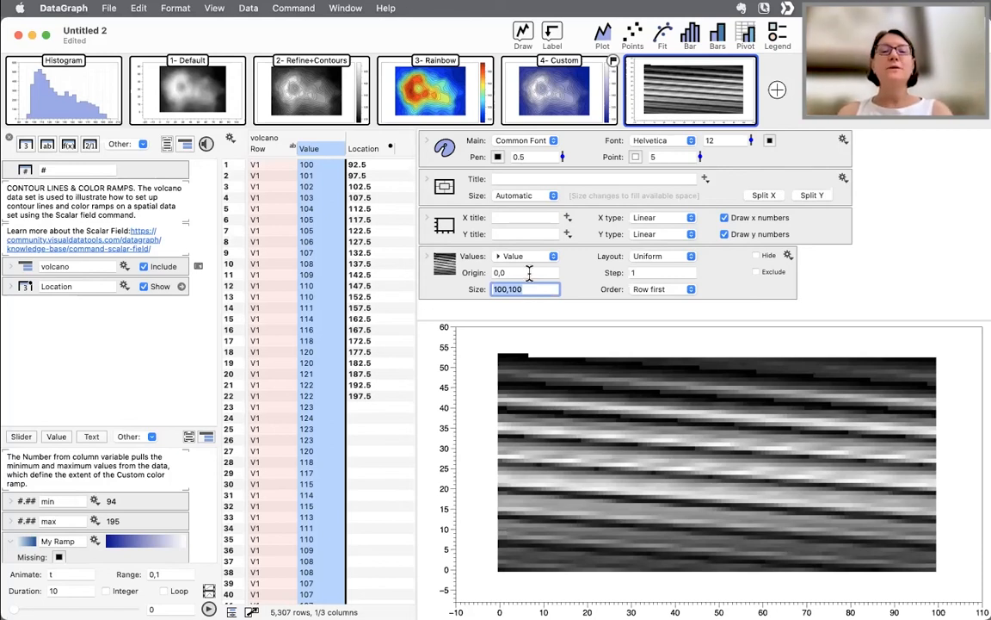
{"action": "left_click", "coordinate": [548, 97]}
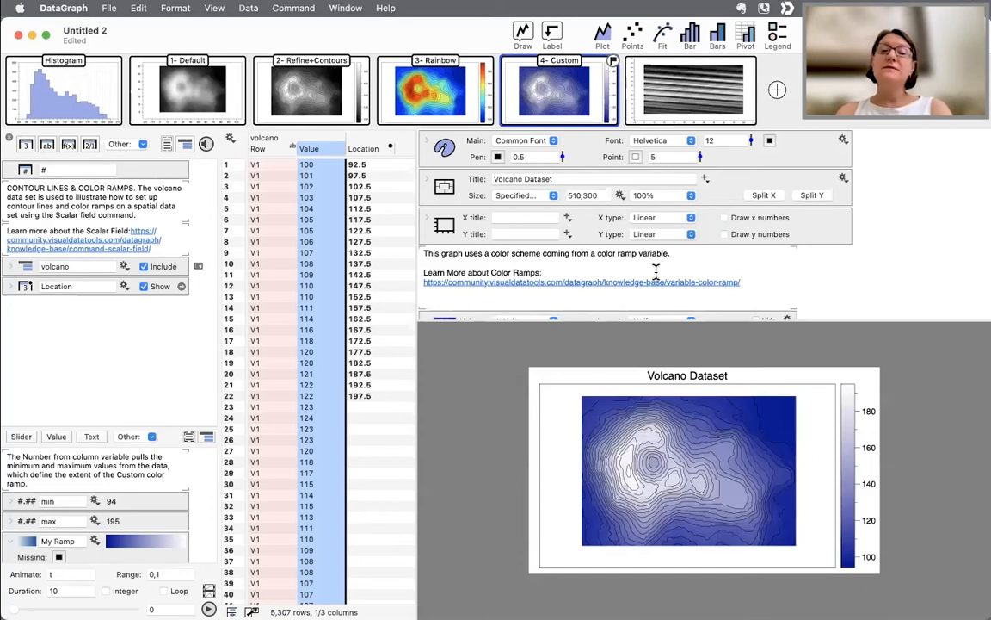
{"action": "scroll", "coordinate": [655, 272], "scroll_direction": "down", "scroll_amount": 3}
{"action": "left_click", "coordinate": [522, 251]}
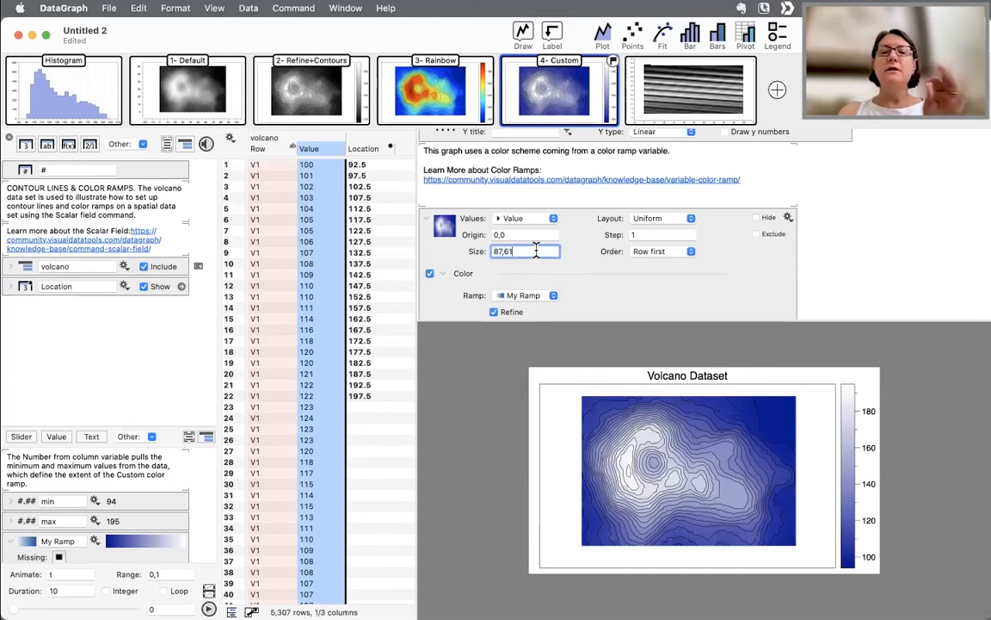
{"action": "scroll", "coordinate": [308, 394], "scroll_direction": "down", "scroll_amount": 10}
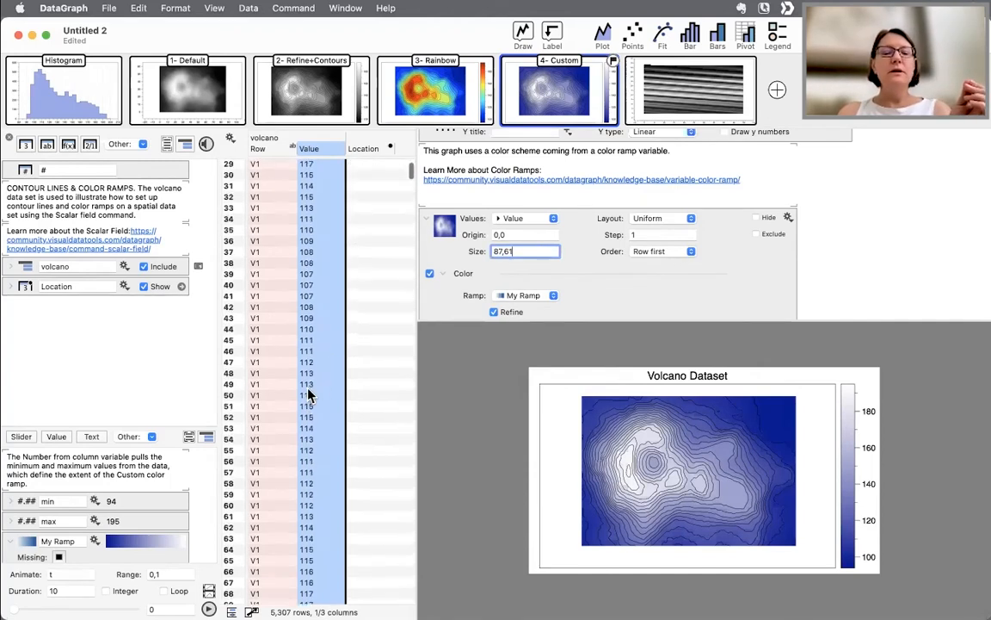
{"action": "left_click_drag", "start_coordinate": [411, 177], "coordinate": [411, 594]}
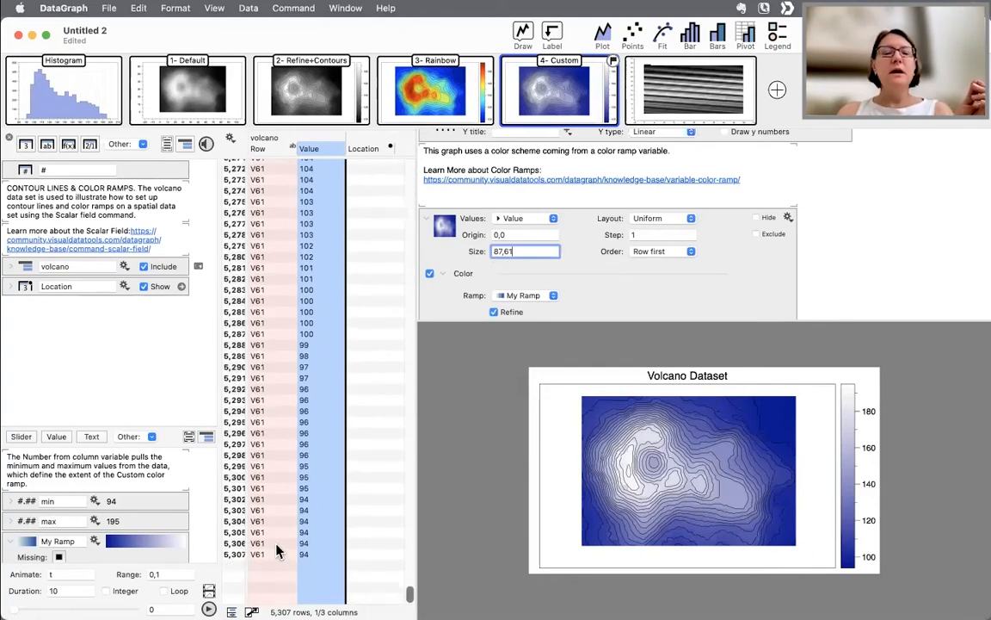
{"action": "left_click", "coordinate": [303, 554]}
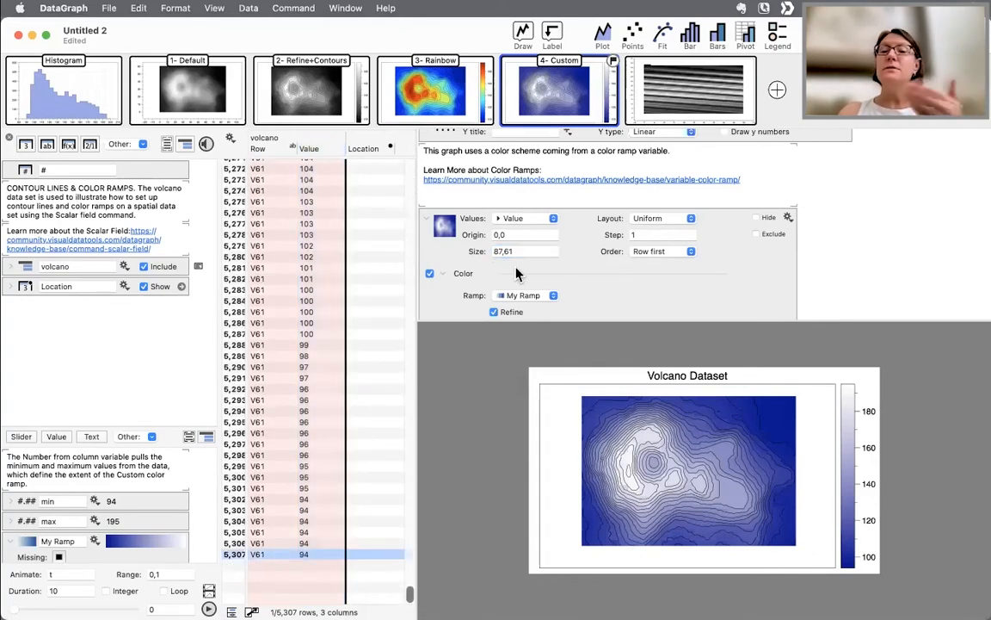
- Copy the Custom graph's scalar field Size and set the new graph's Size to 87,61
{"action": "left_click", "coordinate": [517, 250]}
{"action": "key", "text": "super+c"}
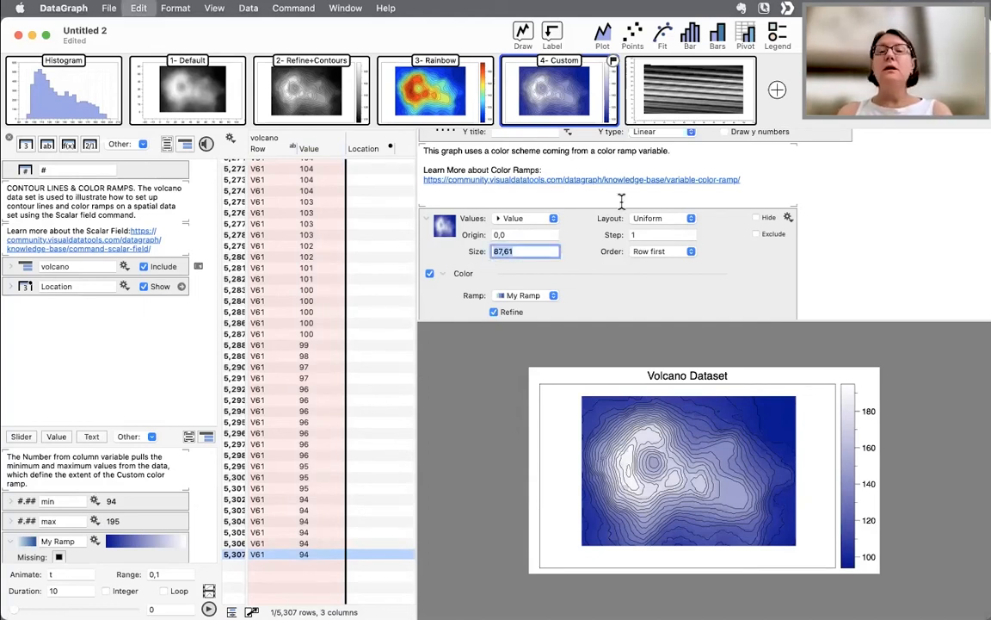
{"action": "left_click", "coordinate": [691, 90]}
{"action": "left_click", "coordinate": [532, 289]}
{"action": "key", "text": "super+v"}
{"action": "key", "text": "Return"}
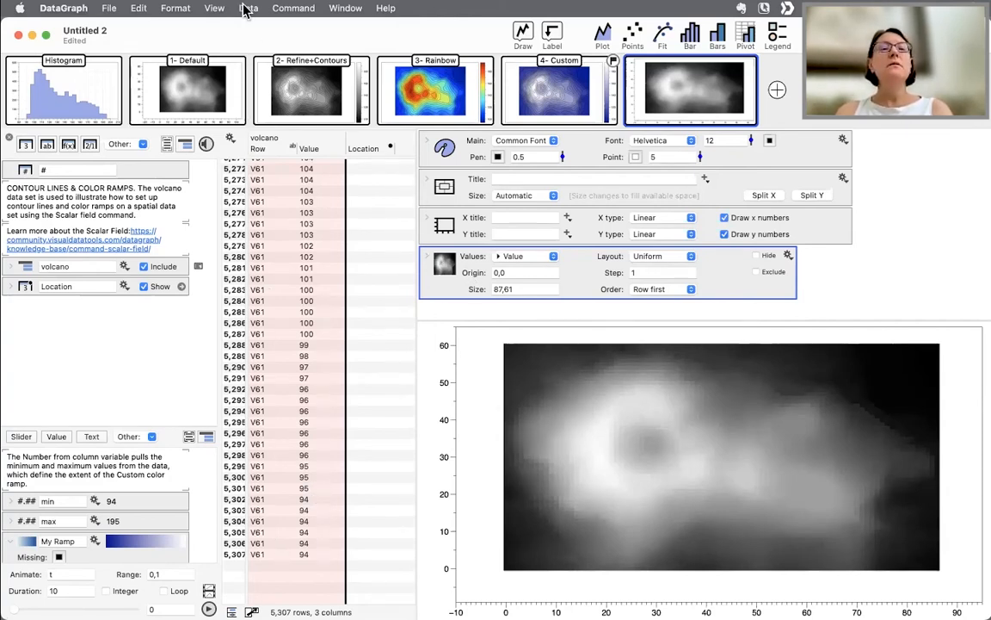
- Swap the window layout and close the side definitions panel
{"action": "left_click", "coordinate": [211, 9]}
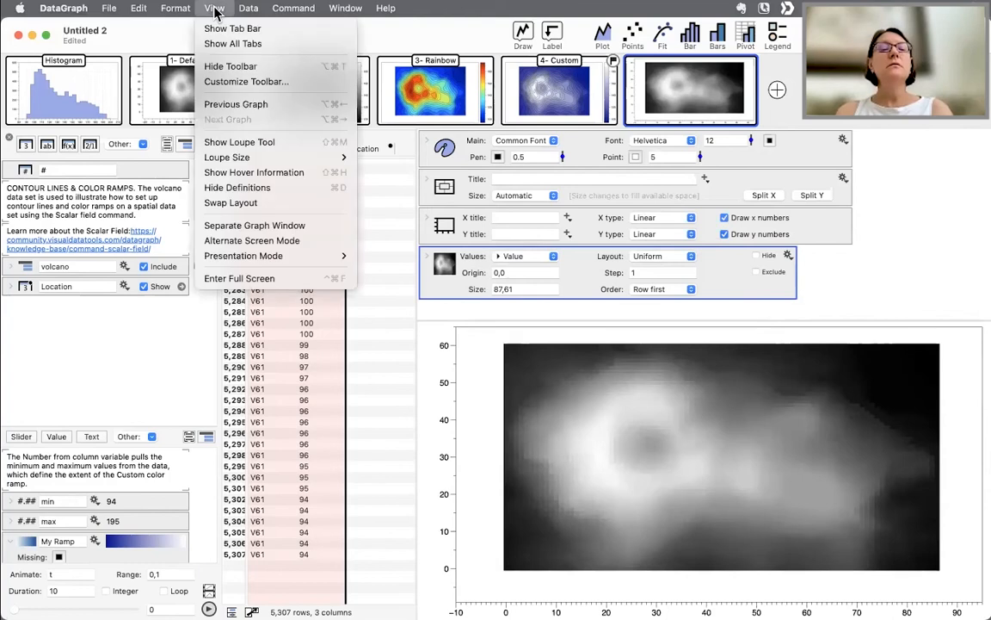
{"action": "left_click", "coordinate": [228, 201]}
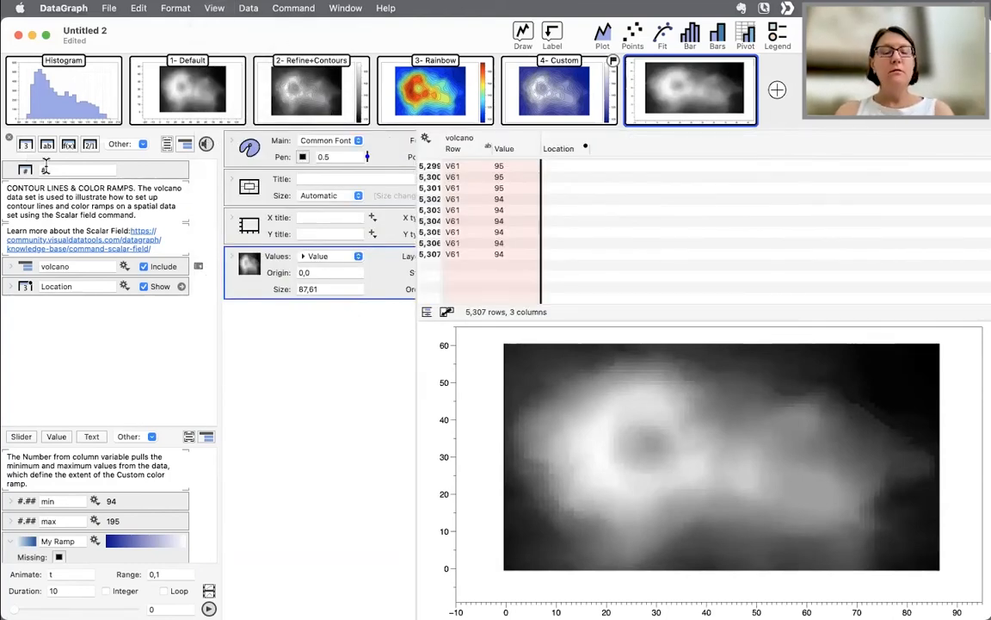
{"action": "left_click", "coordinate": [9, 138]}
{"action": "left_click", "coordinate": [130, 385]}
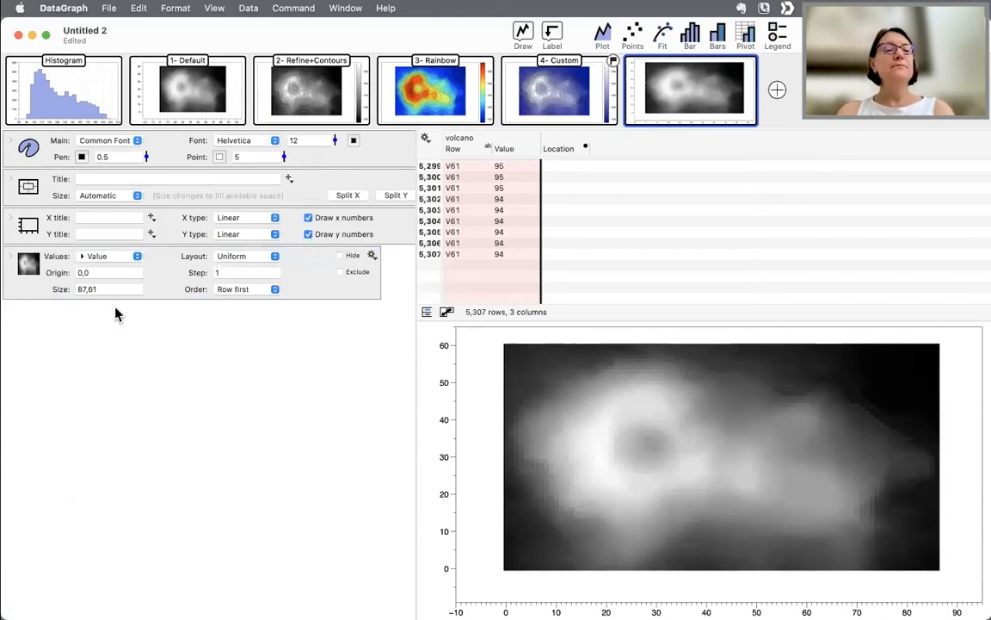
- Expand the scalar field's Color options and enable Refine
{"action": "left_click", "coordinate": [12, 234]}
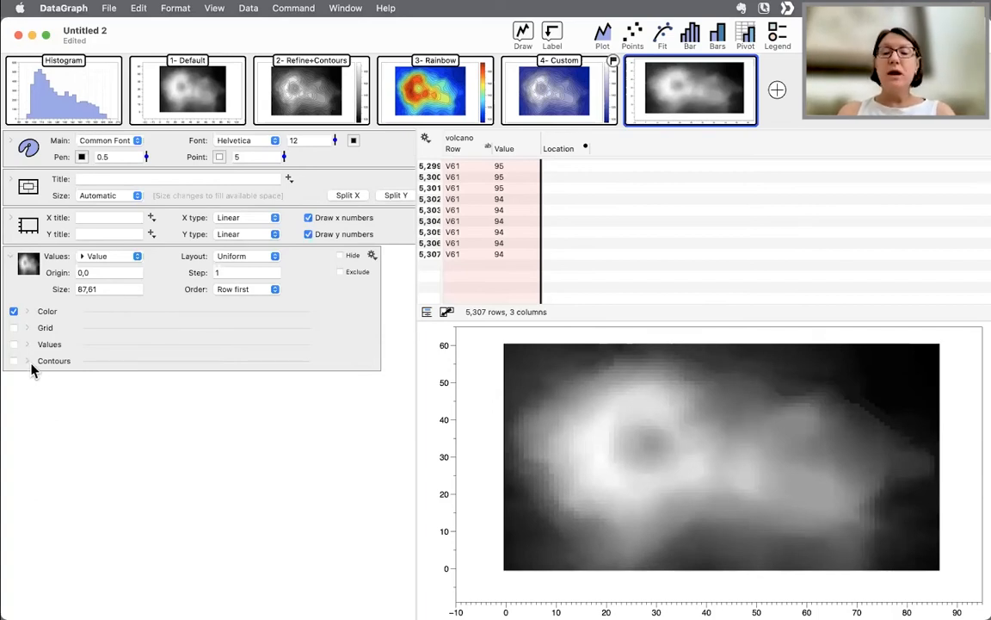
{"action": "left_click", "coordinate": [27, 313]}
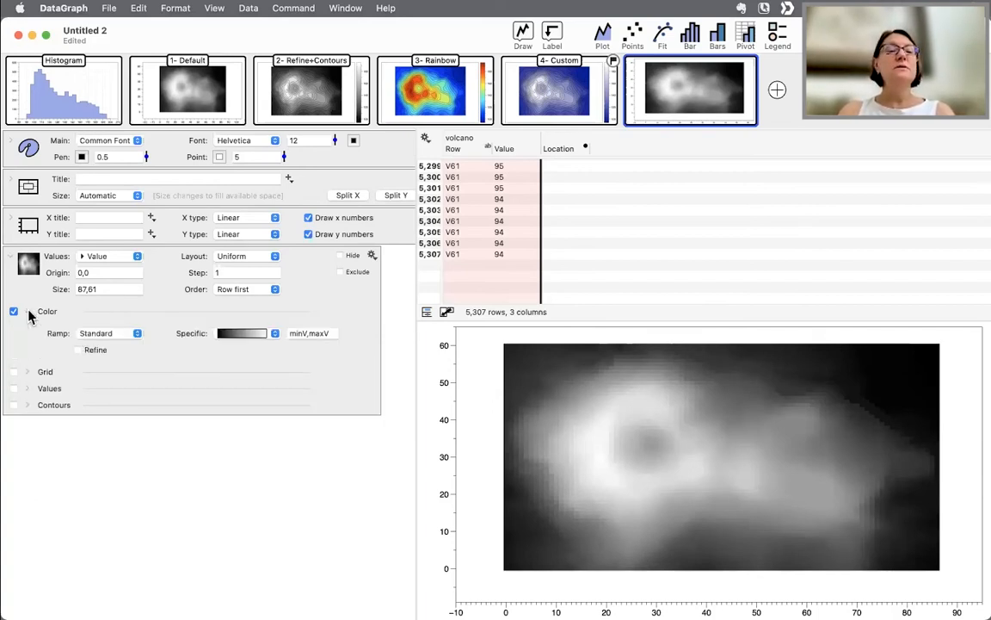
{"action": "left_click", "coordinate": [87, 352]}
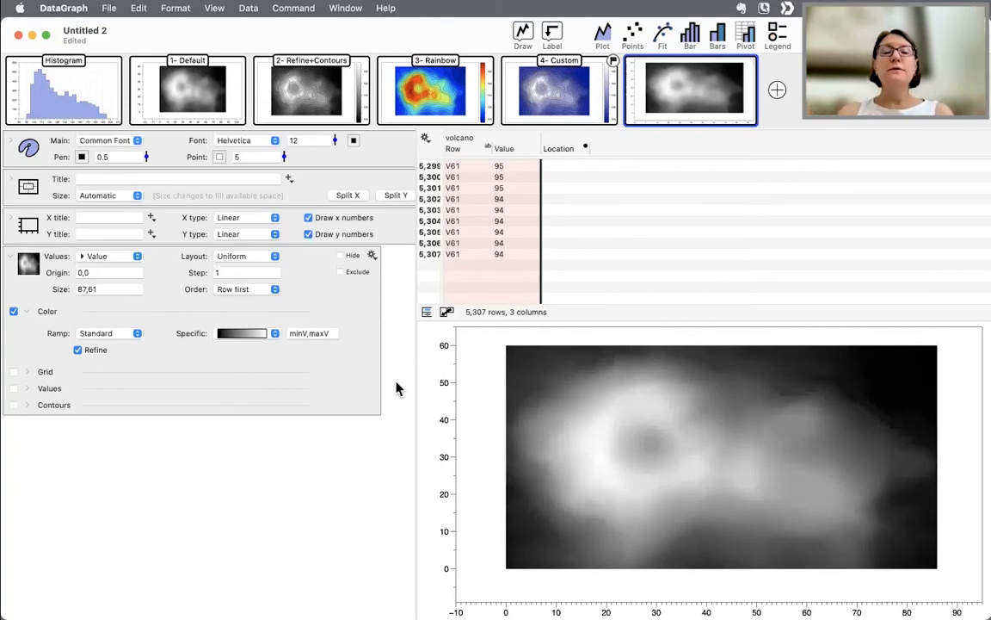
- Try several specific standard color ramps on the scalar field
{"action": "left_click", "coordinate": [262, 336]}
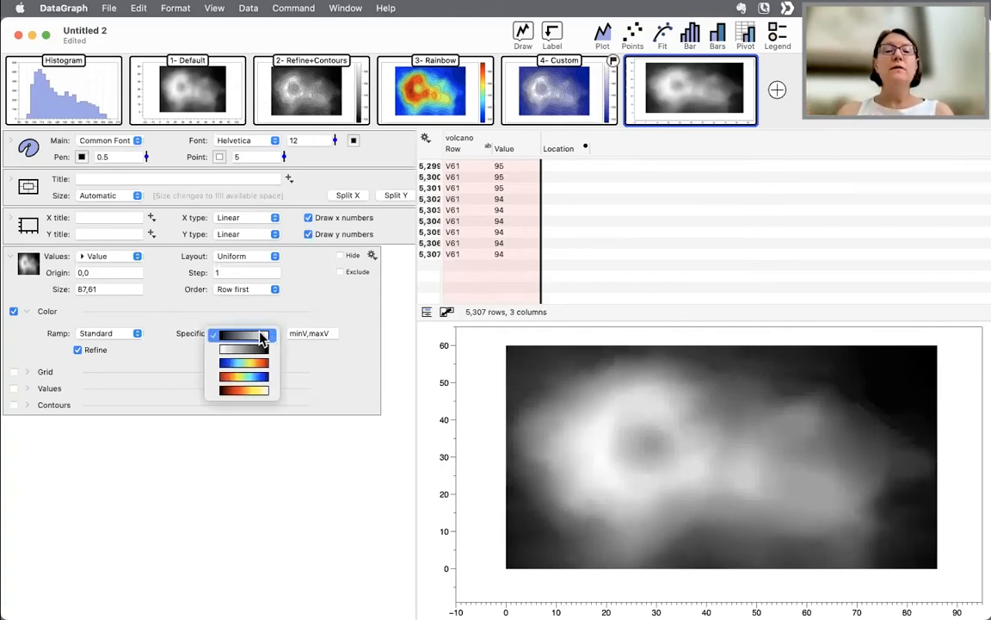
{"action": "left_click", "coordinate": [261, 393]}
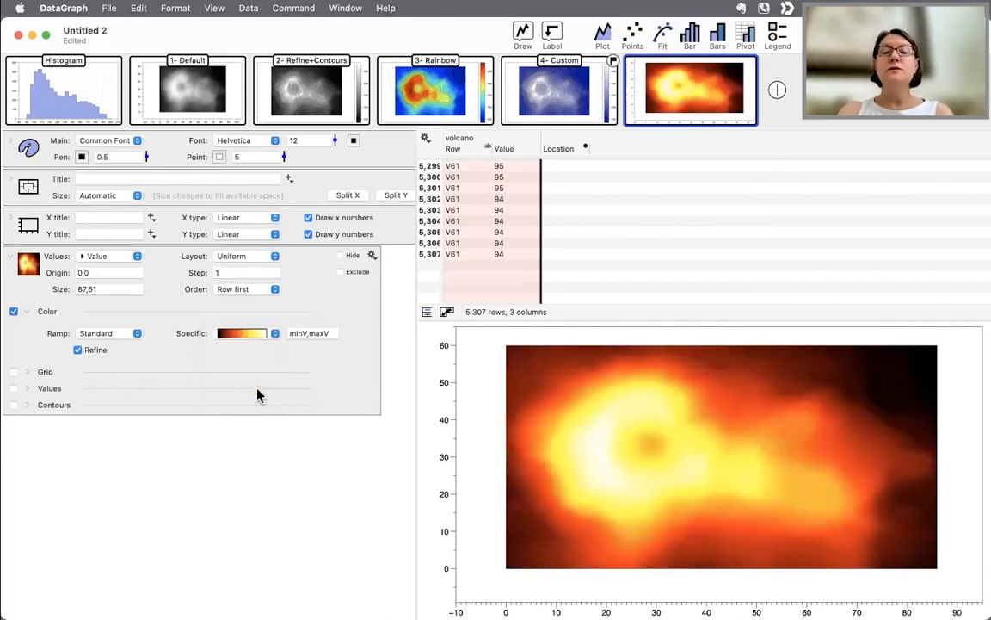
{"action": "left_click", "coordinate": [247, 336]}
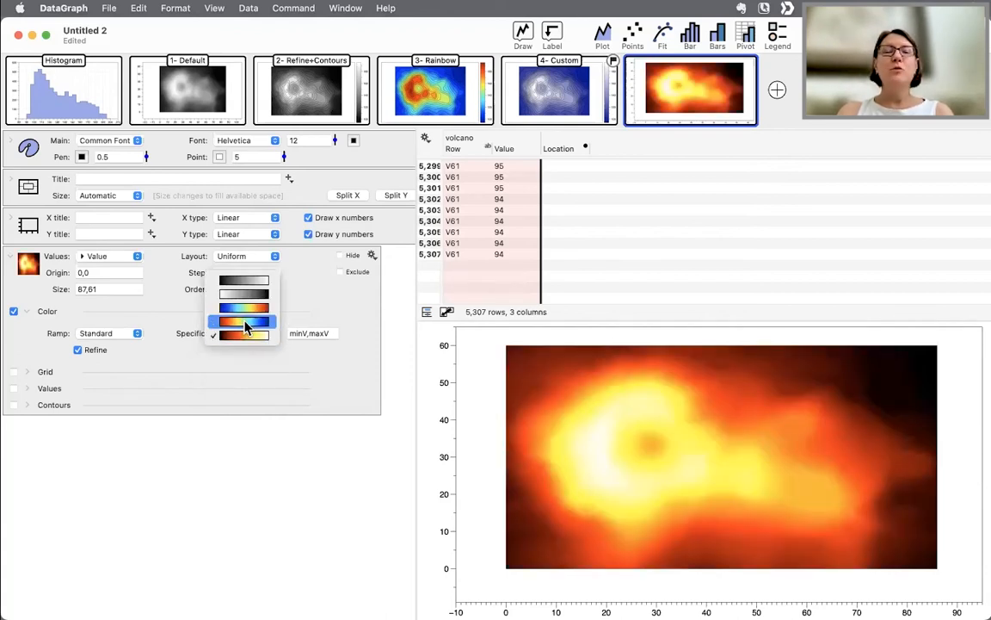
{"action": "left_click", "coordinate": [246, 324]}
{"action": "left_click", "coordinate": [254, 336]}
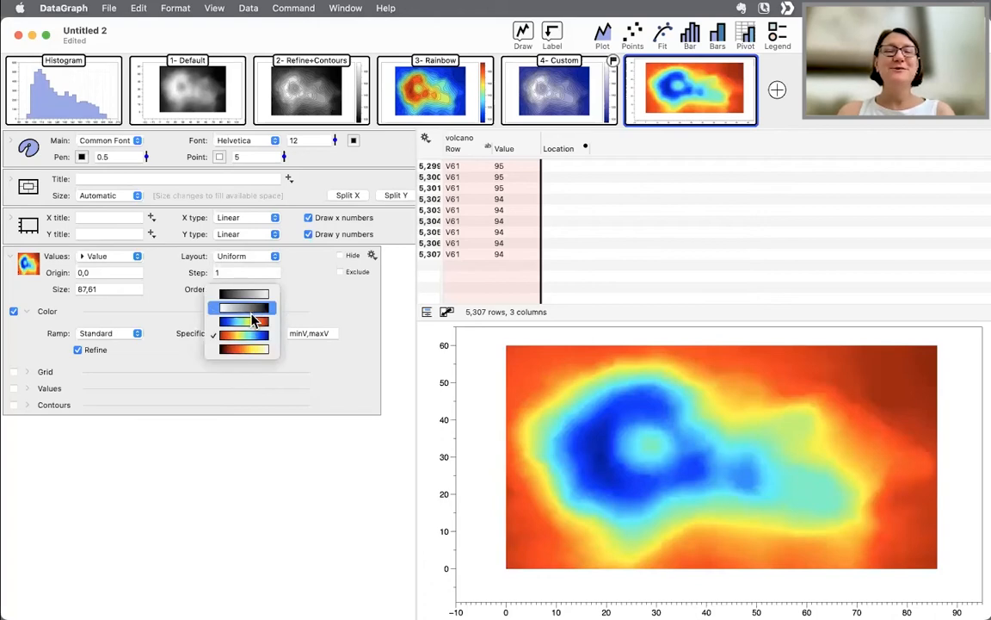
{"action": "left_click", "coordinate": [249, 321]}
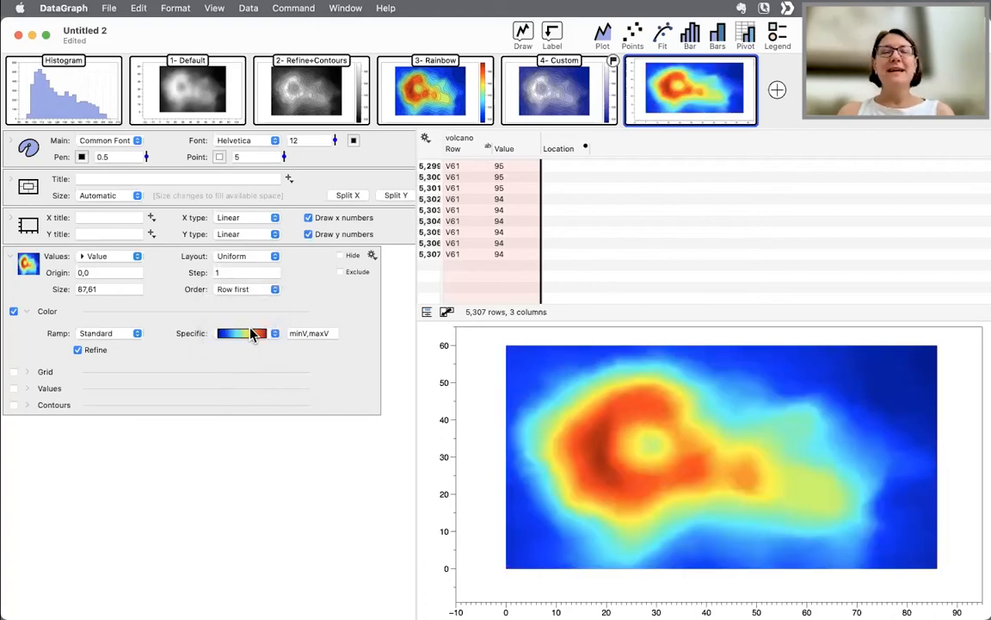
{"action": "left_click", "coordinate": [249, 338]}
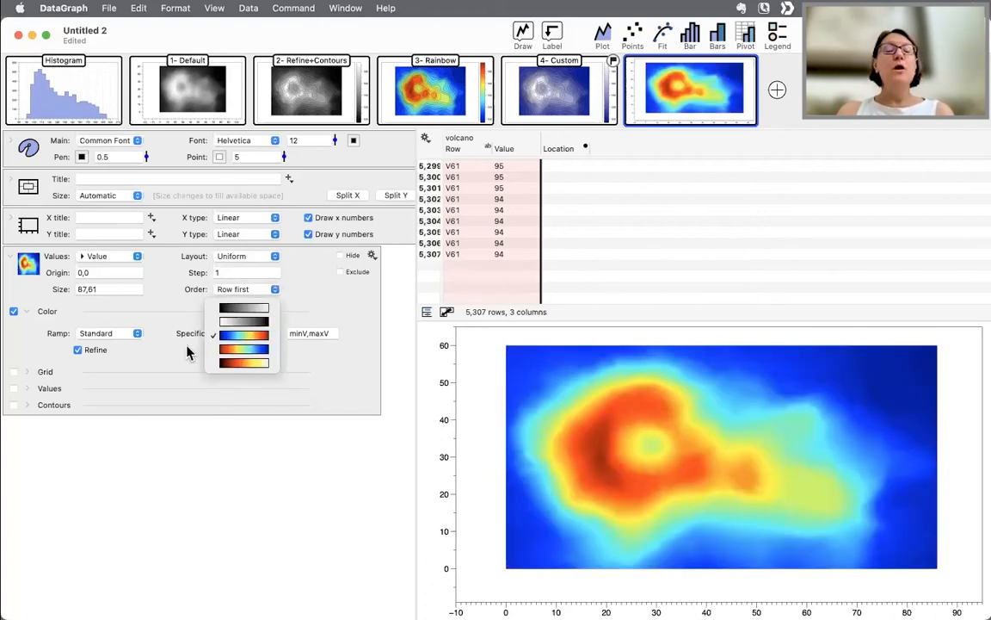
- Set the scalar field's color Ramp to My Ramp
{"action": "left_click", "coordinate": [124, 338]}
{"action": "left_click", "coordinate": [119, 335]}
{"action": "left_click", "coordinate": [111, 356]}
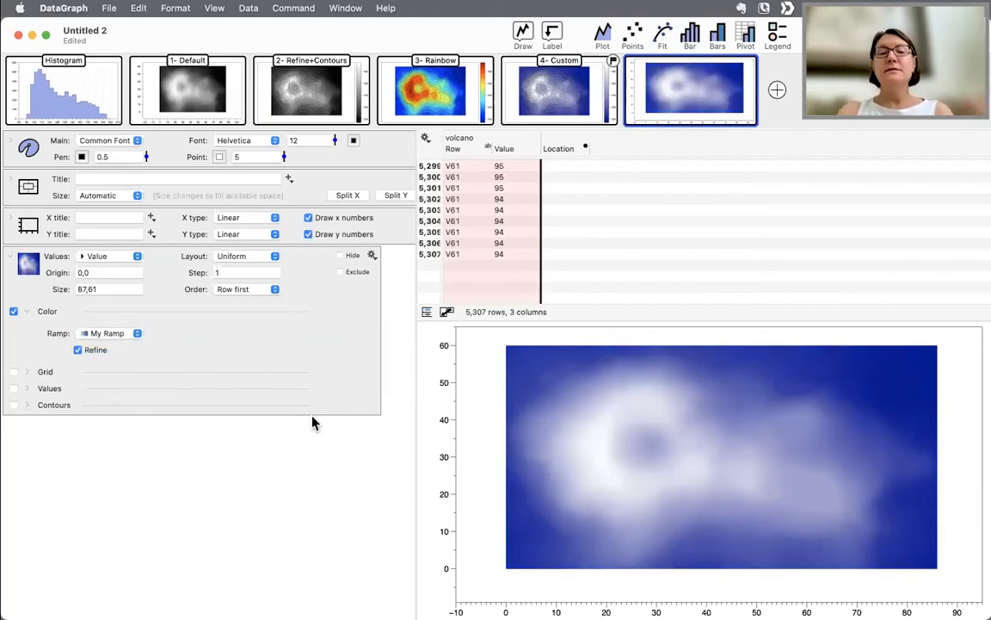
{"action": "left_click", "coordinate": [101, 335]}
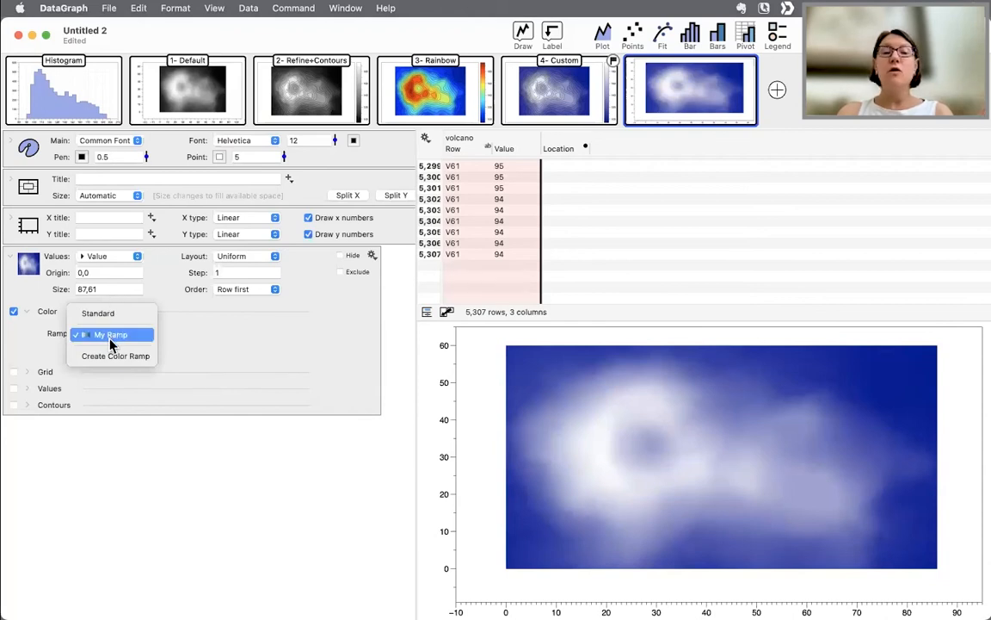
{"action": "left_click", "coordinate": [110, 335]}
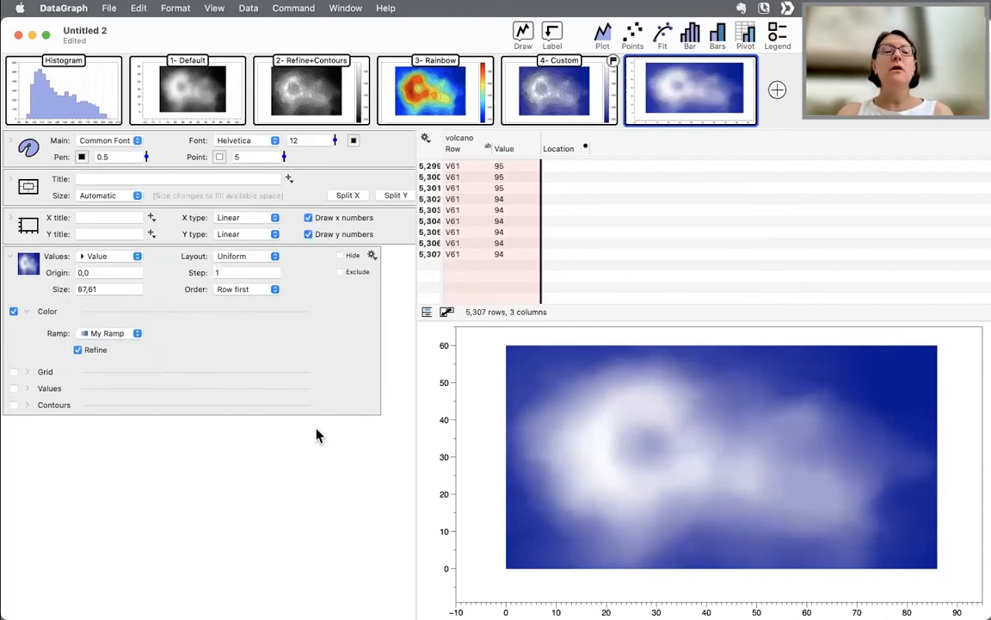
- Enable the scalar field's Contours and set them to the Location column
{"action": "left_click", "coordinate": [27, 312]}
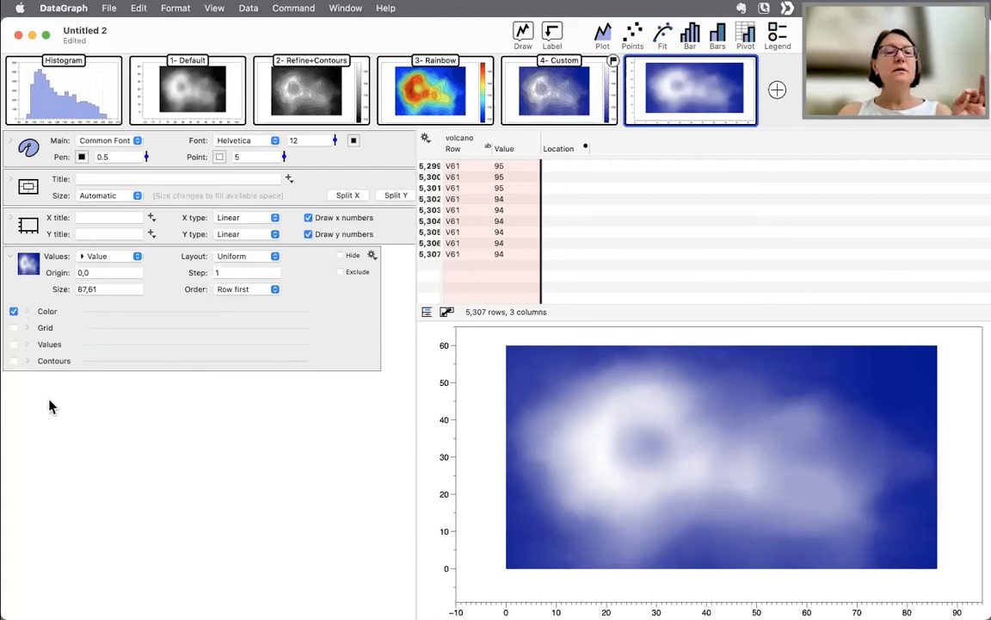
{"action": "left_click", "coordinate": [27, 362]}
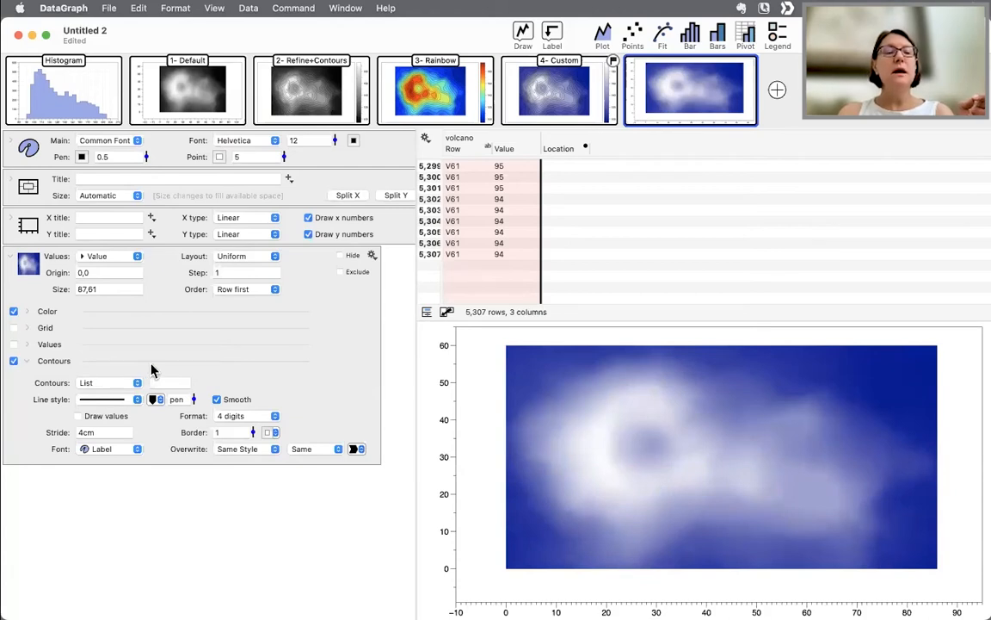
{"action": "left_click", "coordinate": [118, 385]}
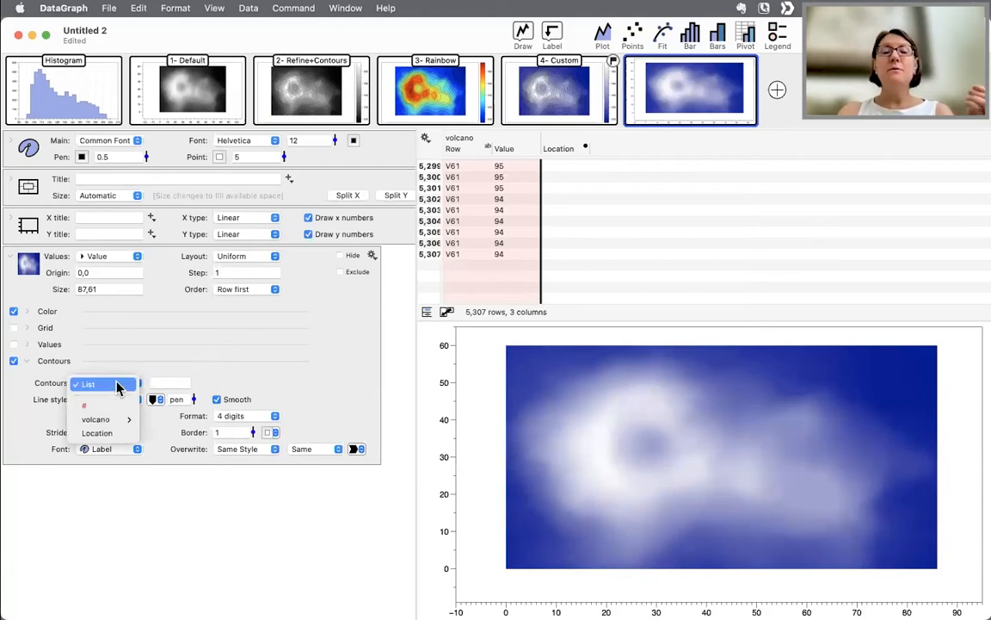
{"action": "left_click", "coordinate": [118, 437]}
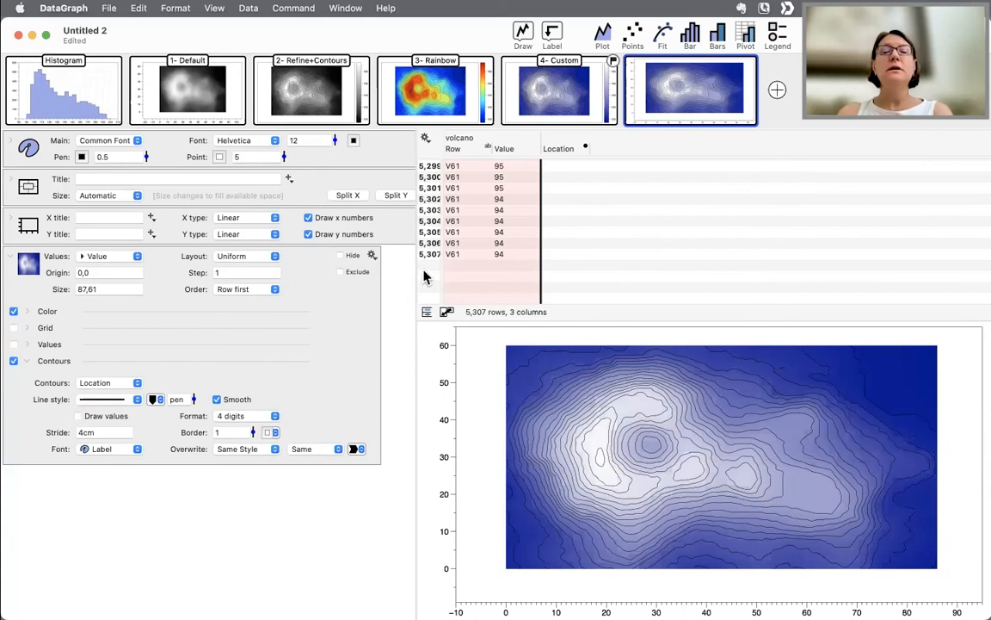
- Widen the settings area and enable Force Aspect Ratio in the axis settings
{"action": "left_click_drag", "start_coordinate": [414, 270], "coordinate": [467, 270]}
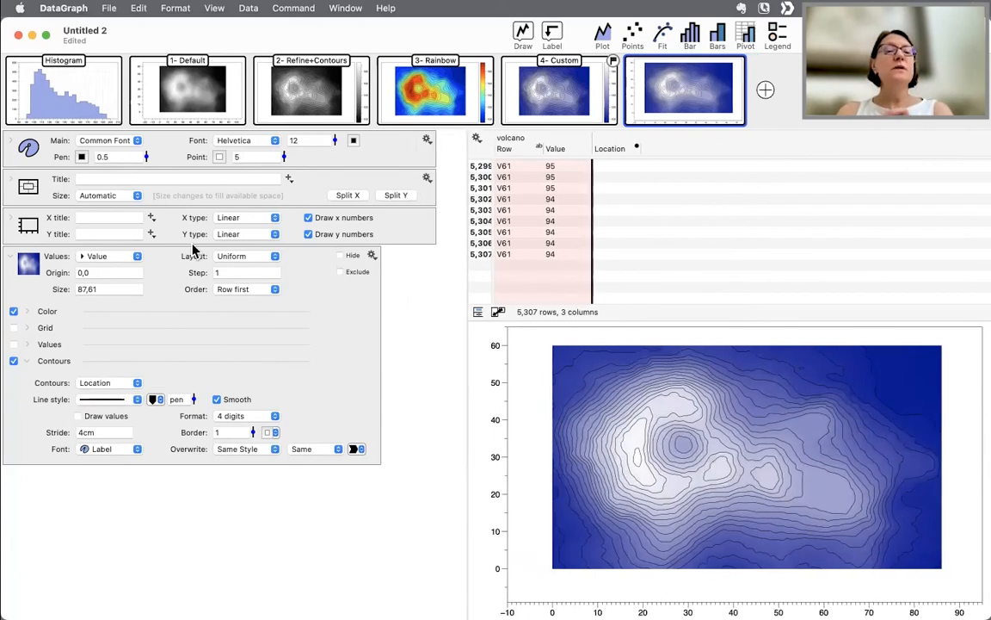
{"action": "left_click", "coordinate": [12, 220]}
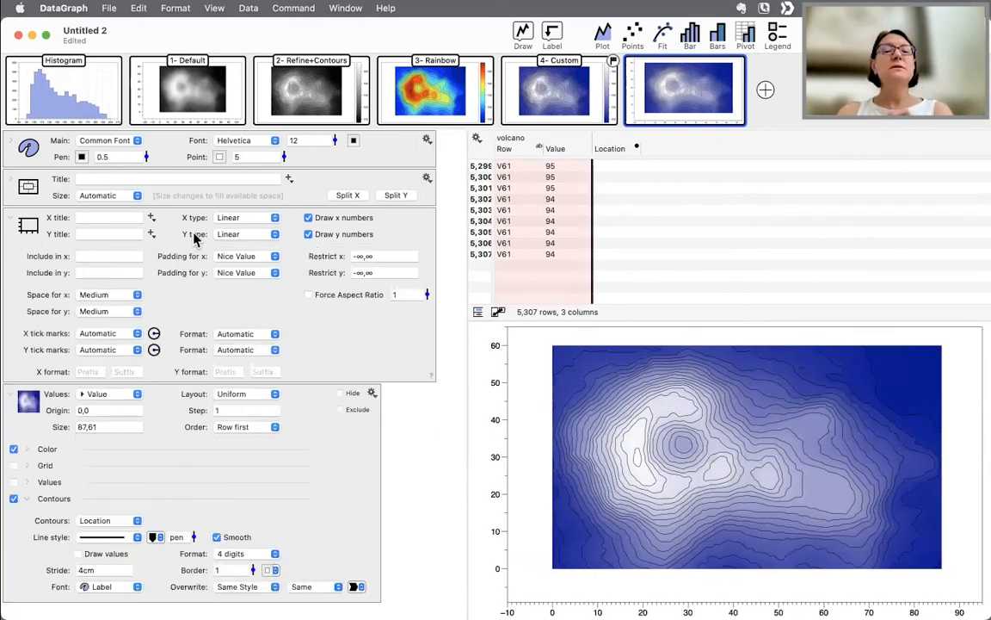
{"action": "left_click", "coordinate": [340, 296]}
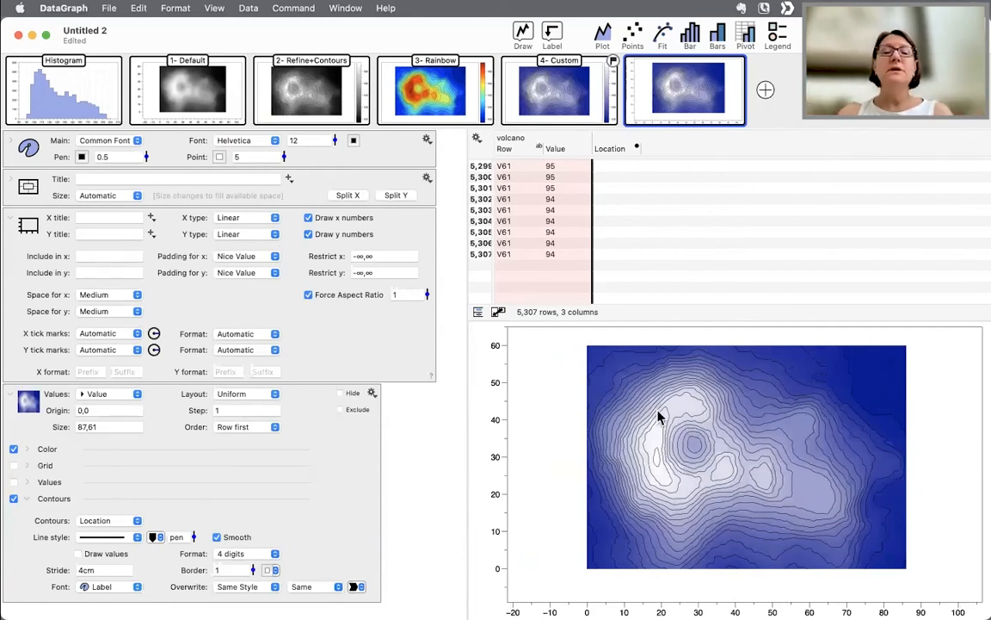
{"action": "left_click", "coordinate": [11, 222]}
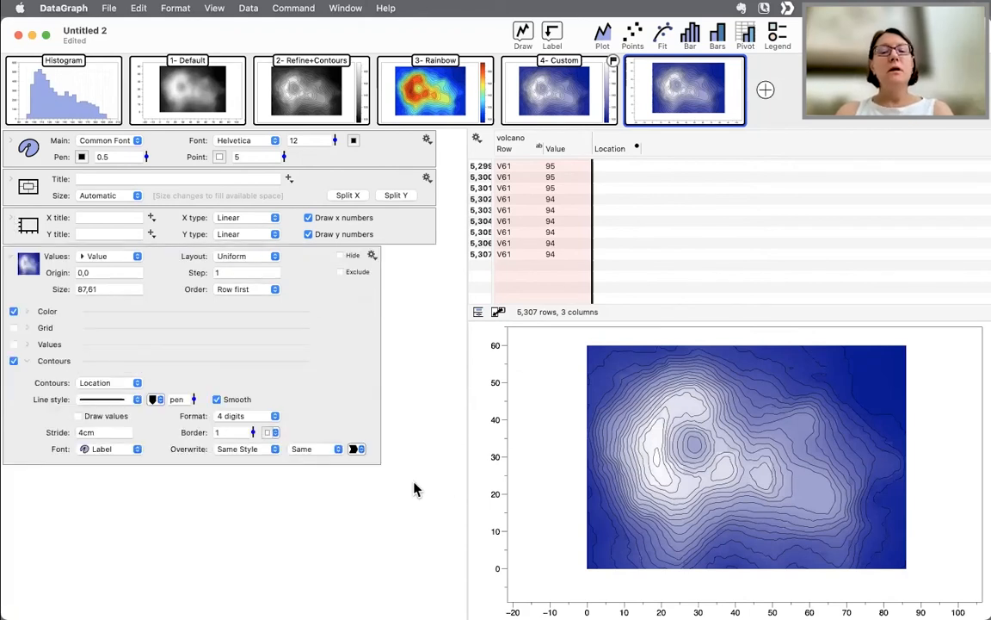
- Zoom into the central crater area of the graph to inspect the contour lines
{"action": "left_click", "coordinate": [217, 401]}
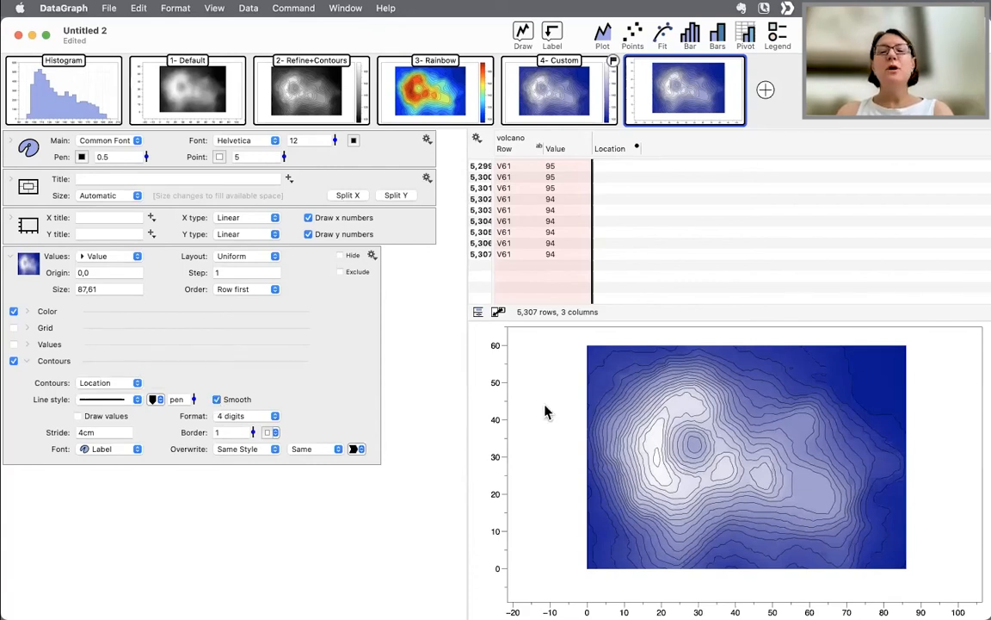
{"action": "left_click_drag", "start_coordinate": [646, 376], "coordinate": [710, 433]}
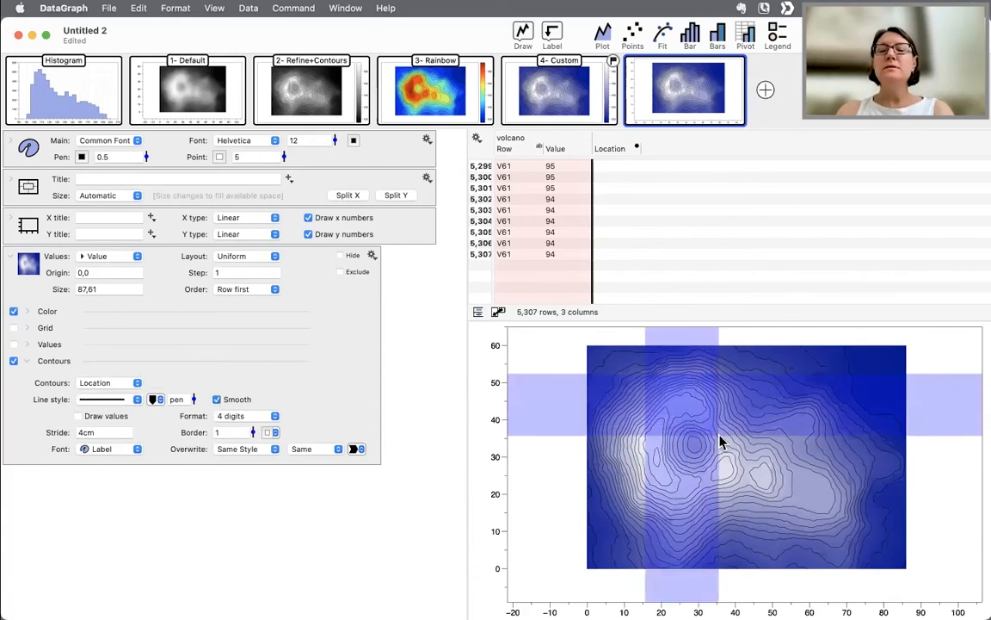
{"action": "left_click", "coordinate": [719, 439]}
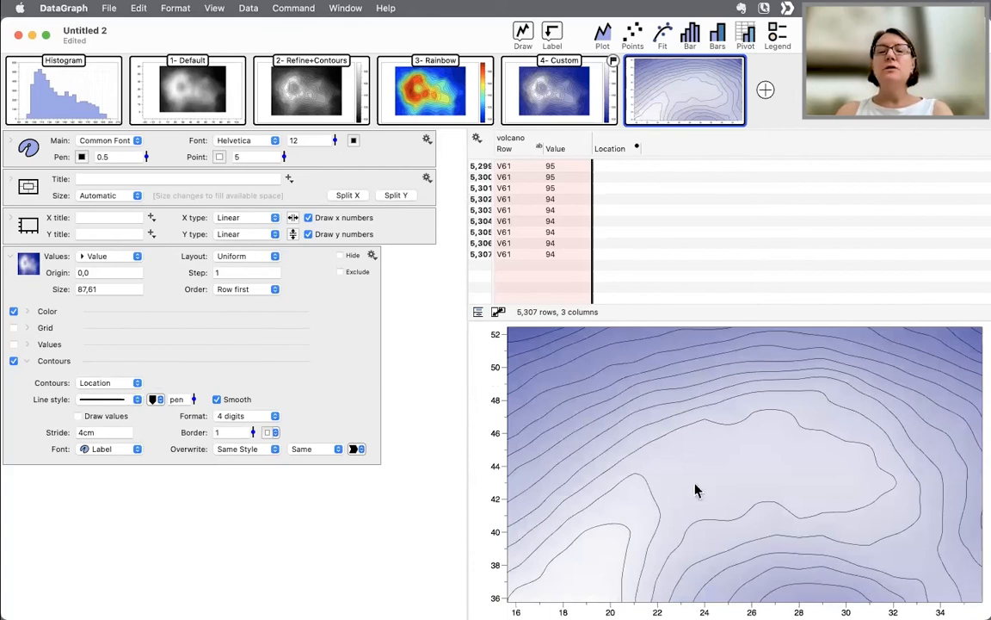
- Turn off the Smooth option for the contour lines, toggling it while zoomed into the crater to compare
{"action": "left_click", "coordinate": [218, 400]}
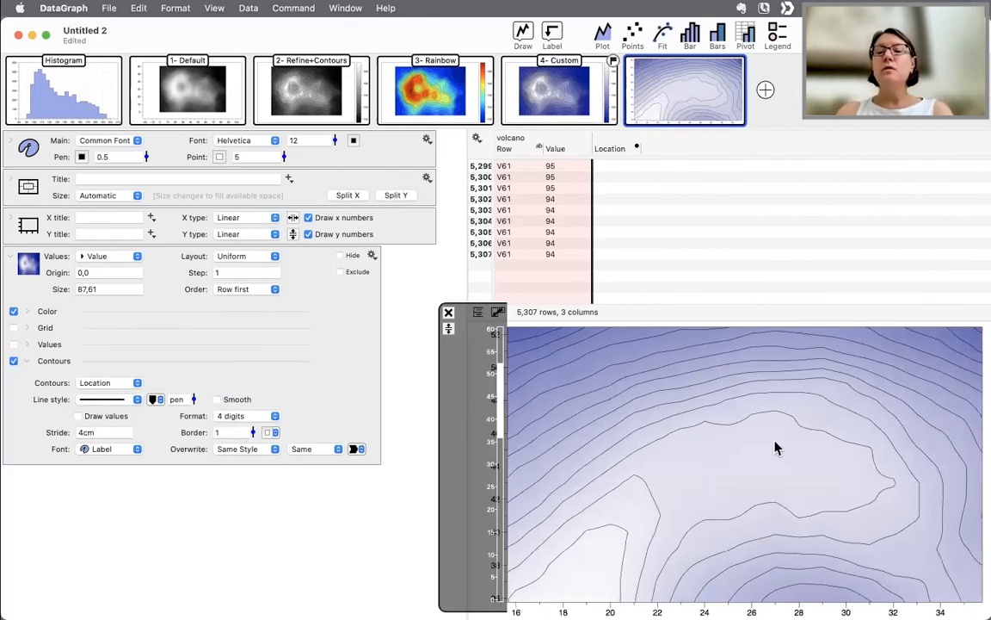
{"action": "mouse_move", "coordinate": [669, 389]}
{"action": "left_mouse_down"}
{"action": "mouse_move", "coordinate": [814, 446]}
{"action": "mouse_move", "coordinate": [825, 467]}
{"action": "left_mouse_up"}
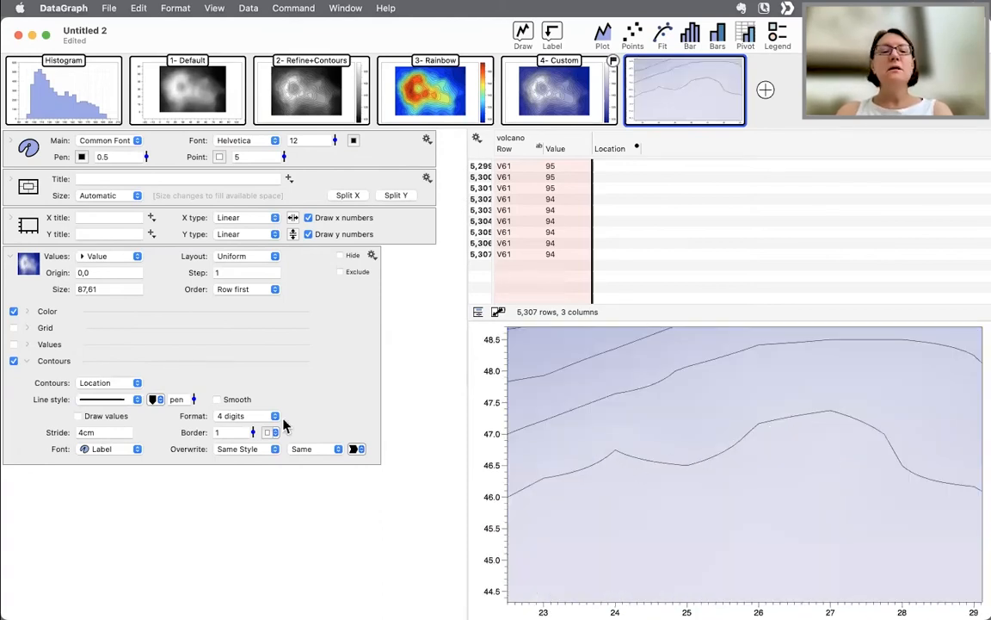
{"action": "left_click", "coordinate": [218, 400]}
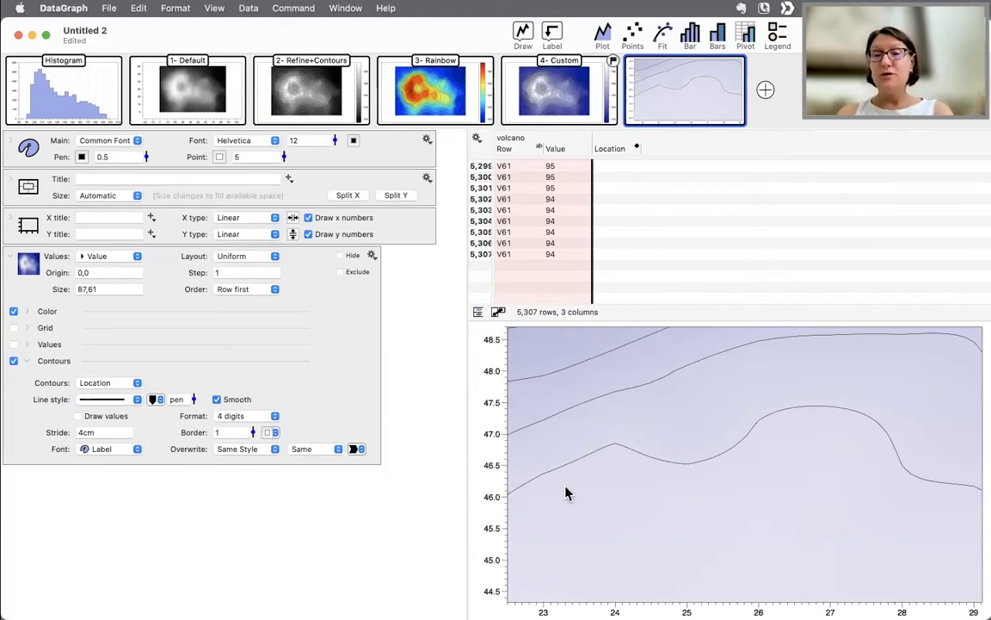
{"action": "left_click", "coordinate": [237, 402]}
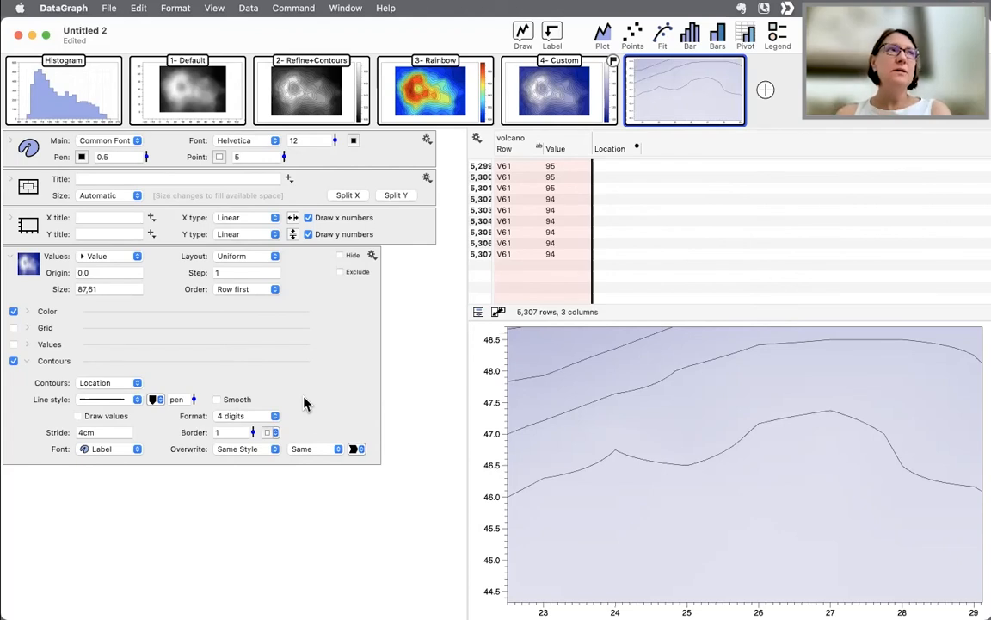
{"action": "left_click", "coordinate": [227, 406]}
{"action": "left_click", "coordinate": [228, 405]}
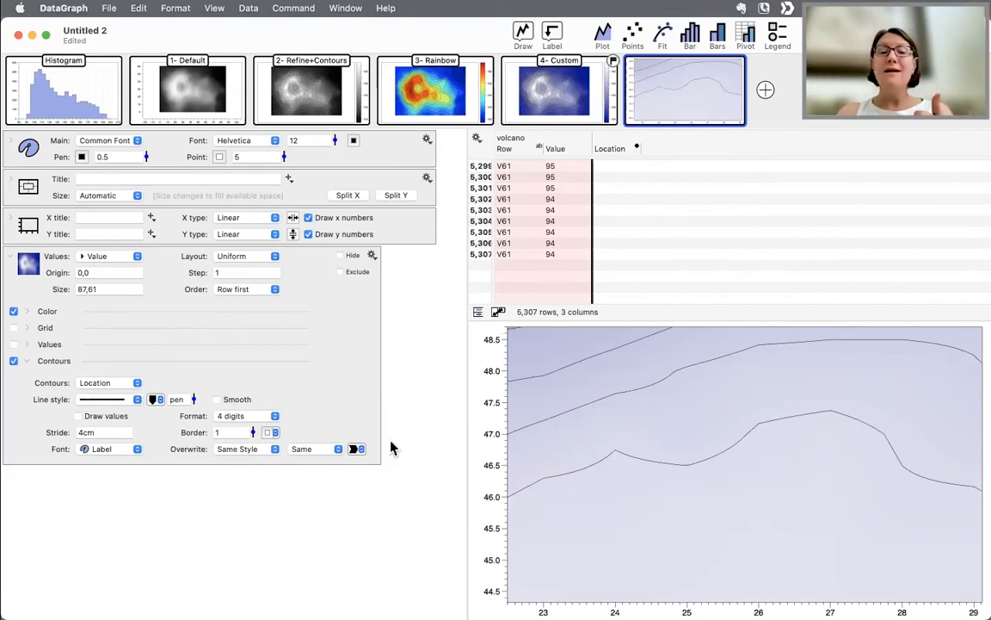
- Reset the graph zoom back out and close the axis zoom control
{"action": "mouse_move", "coordinate": [481, 425]}
{"action": "left_click", "coordinate": [449, 328]}
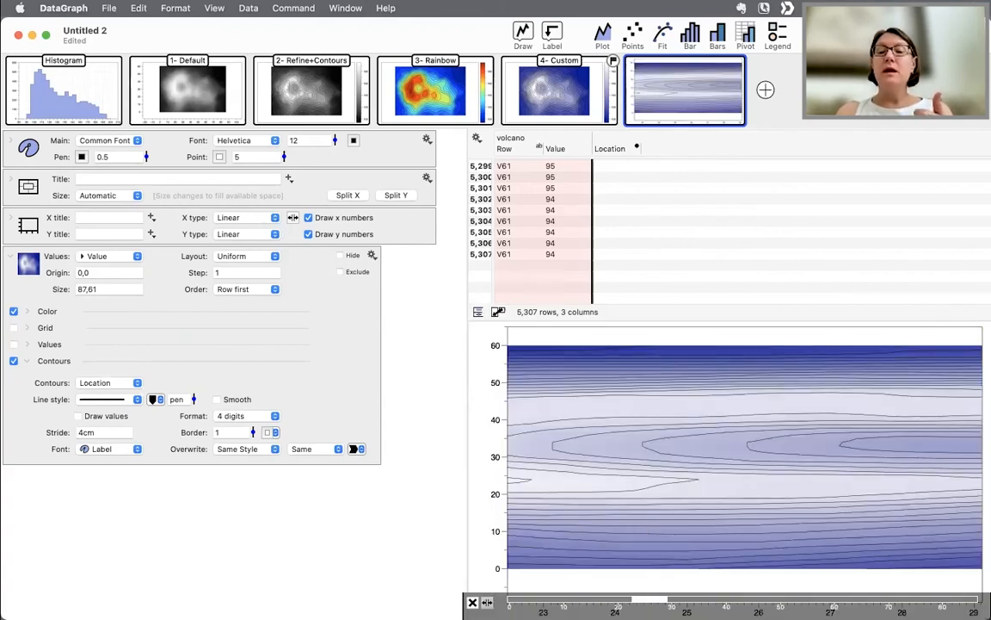
{"action": "left_click", "coordinate": [488, 603]}
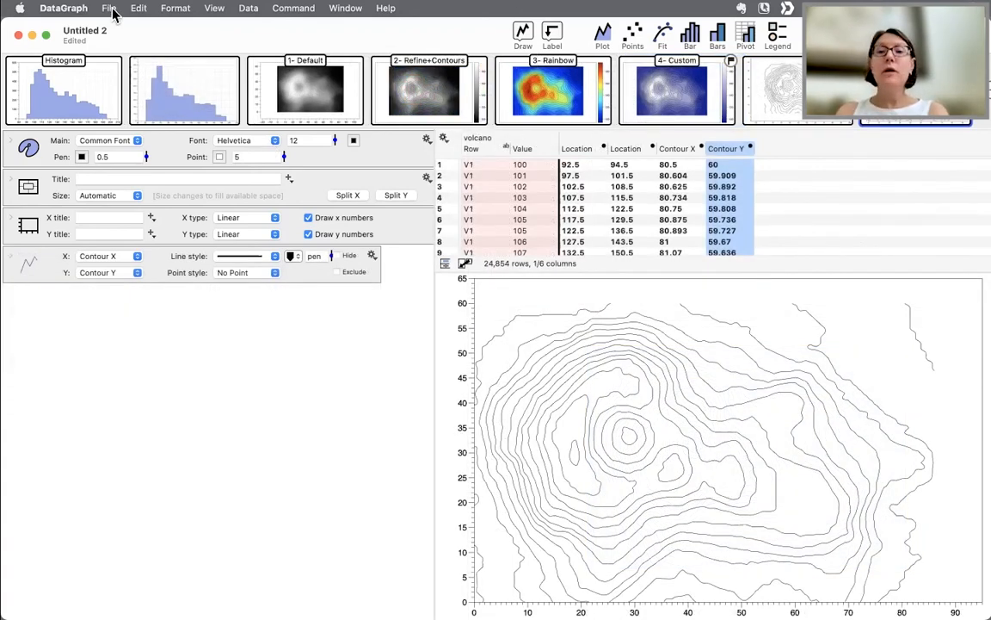
- Open the DataGraph Examples browser from the File menu
{"action": "left_click", "coordinate": [110, 8]}
{"action": "left_click", "coordinate": [123, 46]}
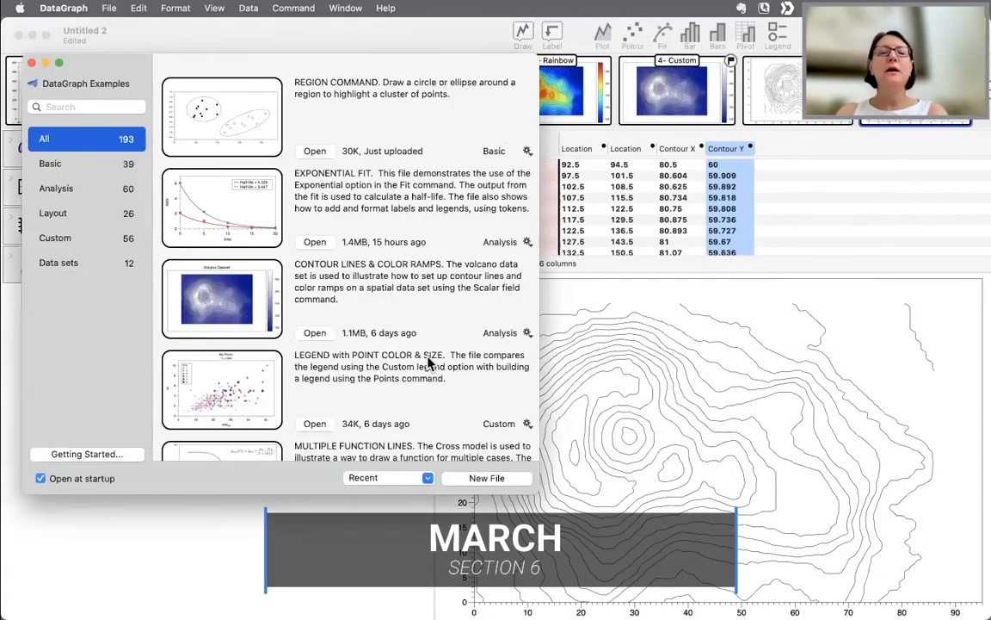
{"action": "scroll", "coordinate": [428, 363], "scroll_direction": "down", "scroll_amount": 2}
{"action": "scroll", "coordinate": [428, 363], "scroll_direction": "up", "scroll_amount": 2}
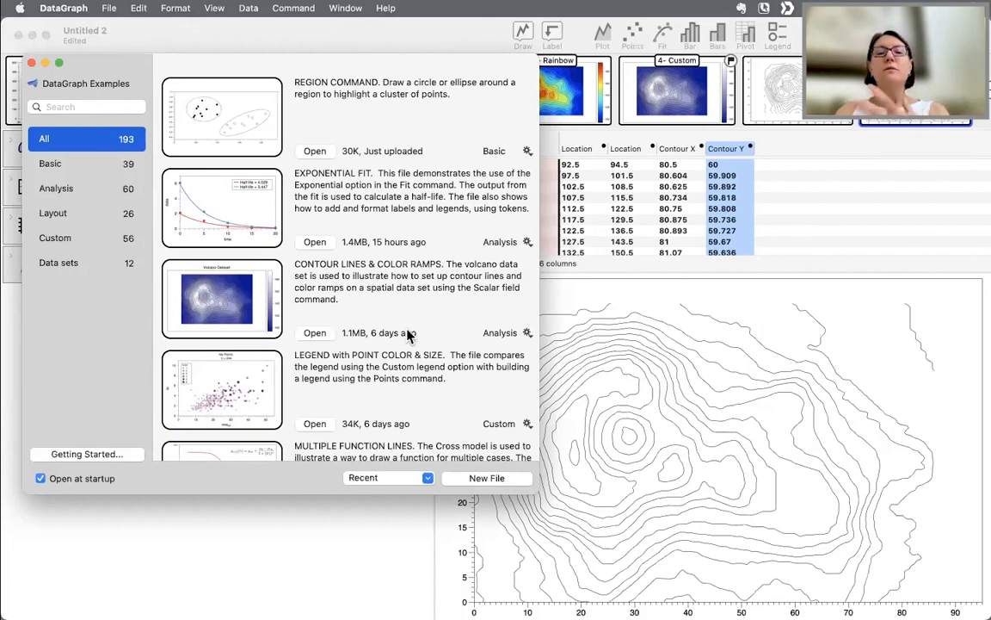
- Browse the Basic, Analysis, Layout, Custom and Data sets example categories, scrolling through their files
{"action": "left_click", "coordinate": [72, 166]}
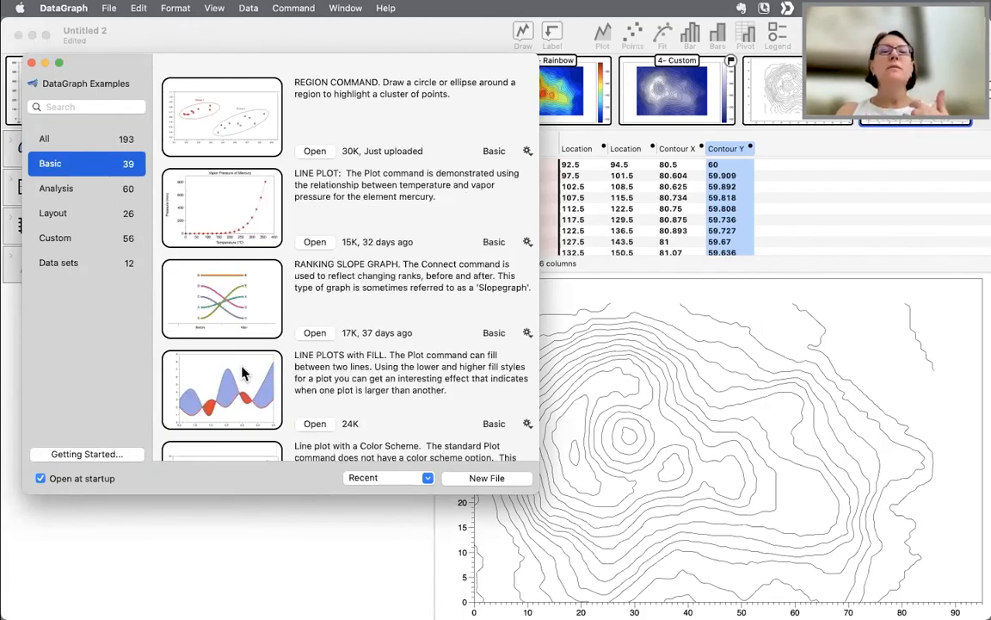
{"action": "scroll", "coordinate": [244, 373], "scroll_direction": "down", "scroll_amount": 3}
{"action": "scroll", "coordinate": [243, 373], "scroll_direction": "down", "scroll_amount": 1}
{"action": "scroll", "coordinate": [243, 372], "scroll_direction": "up", "scroll_amount": 5}
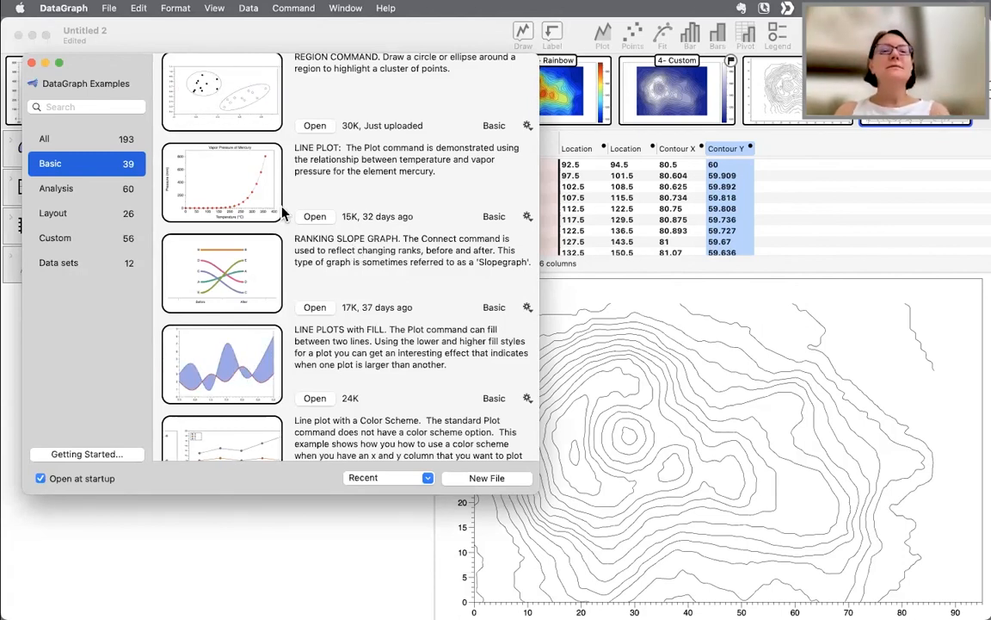
{"action": "left_click", "coordinate": [103, 182]}
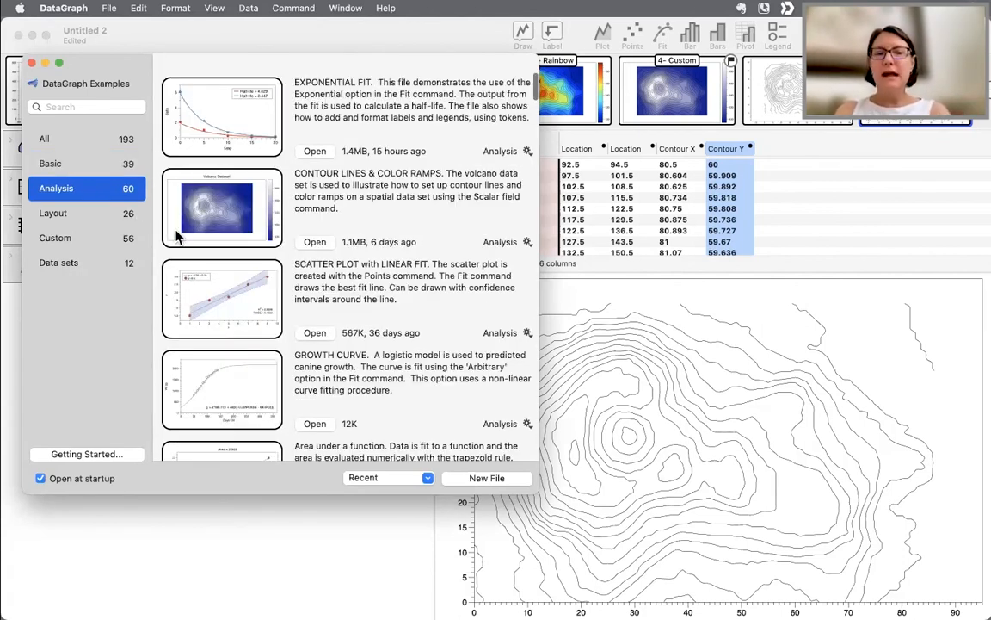
{"action": "left_click", "coordinate": [78, 212]}
{"action": "scroll", "coordinate": [267, 357], "scroll_direction": "down", "scroll_amount": 3}
{"action": "scroll", "coordinate": [267, 357], "scroll_direction": "up", "scroll_amount": 3}
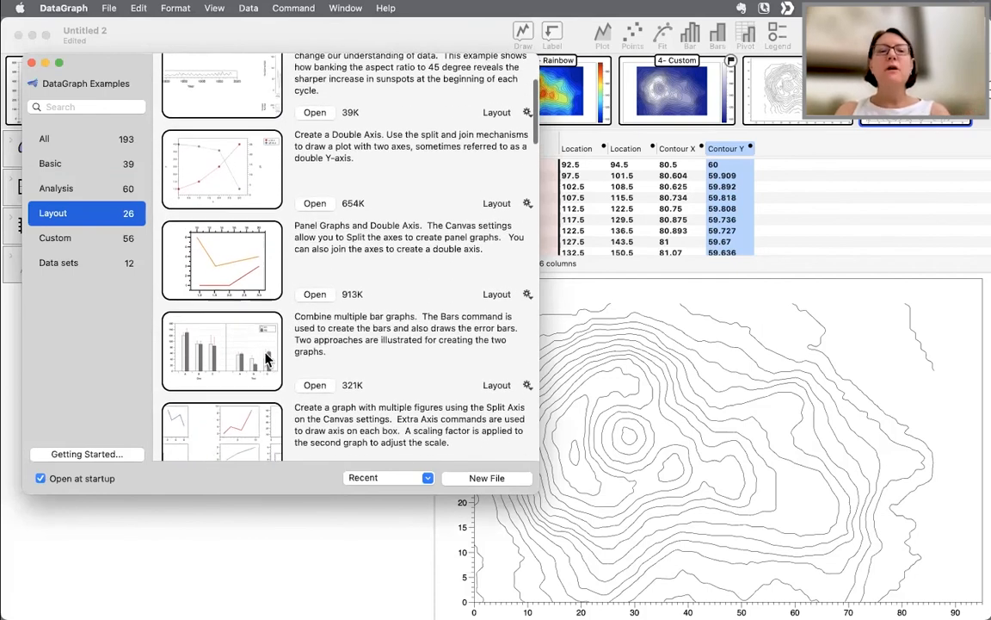
{"action": "left_click", "coordinate": [88, 247]}
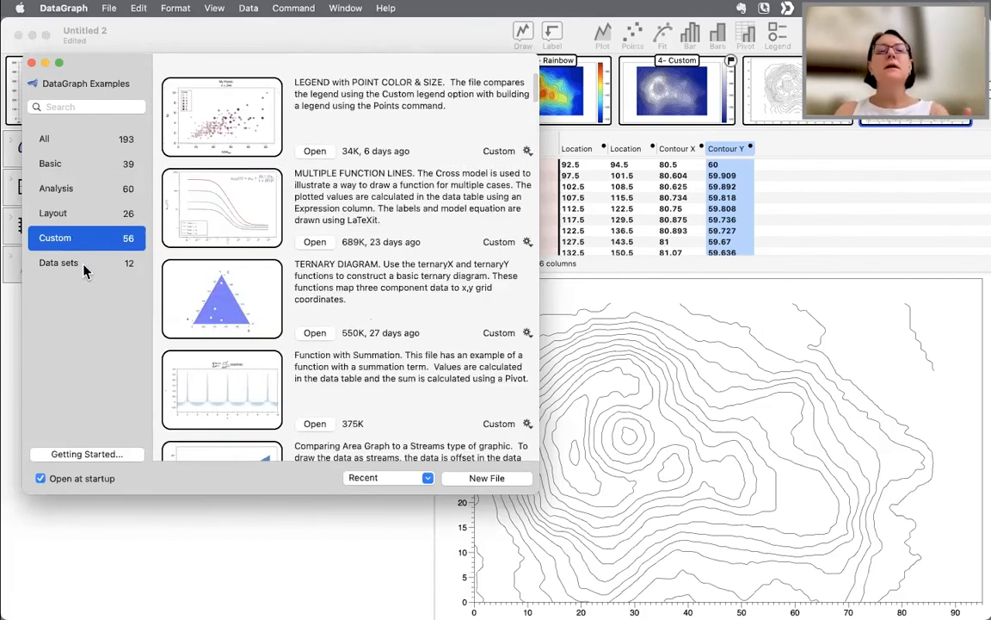
{"action": "left_click", "coordinate": [84, 262]}
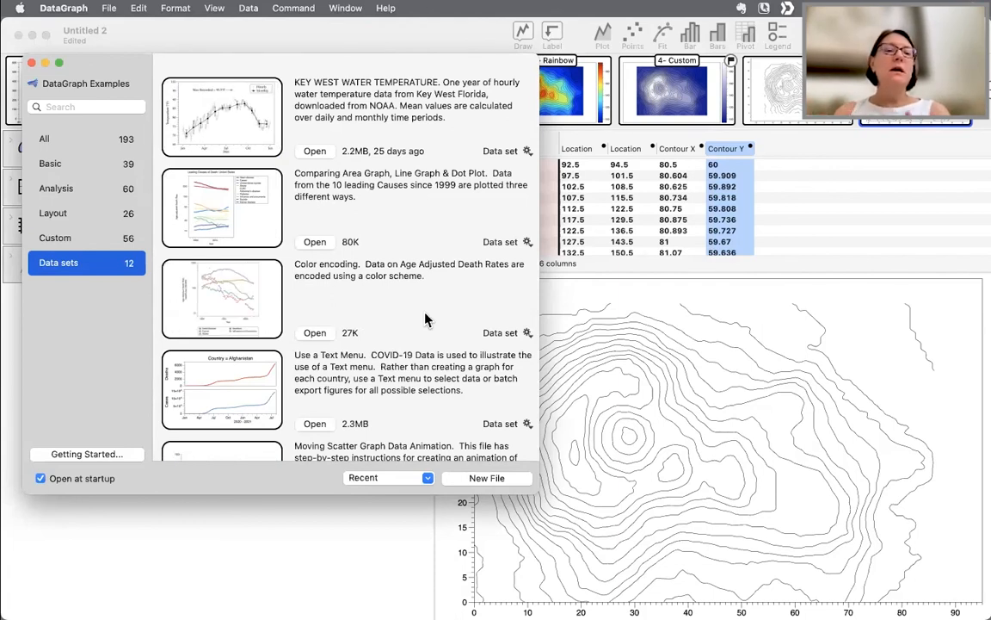
{"action": "left_click", "coordinate": [99, 162]}
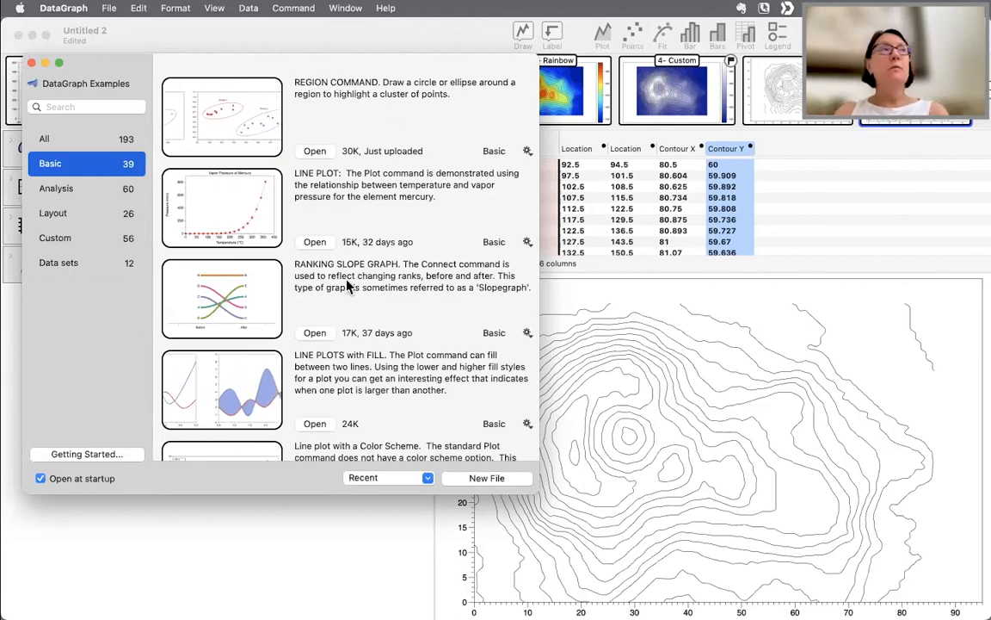
{"action": "scroll", "coordinate": [349, 293], "scroll_direction": "down", "scroll_amount": 8}
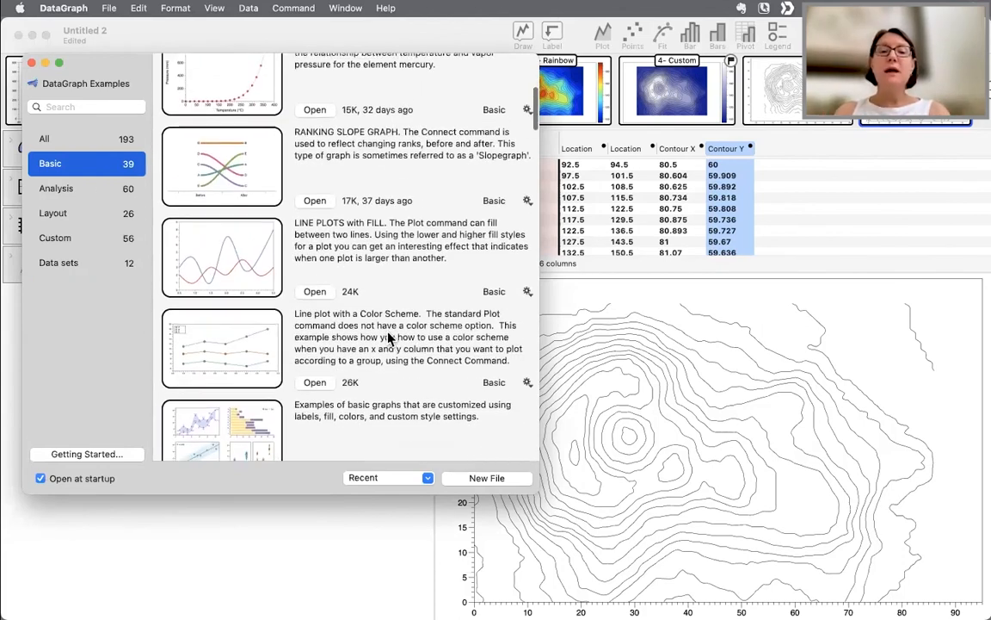
{"action": "scroll", "coordinate": [388, 338], "scroll_direction": "down", "scroll_amount": 4}
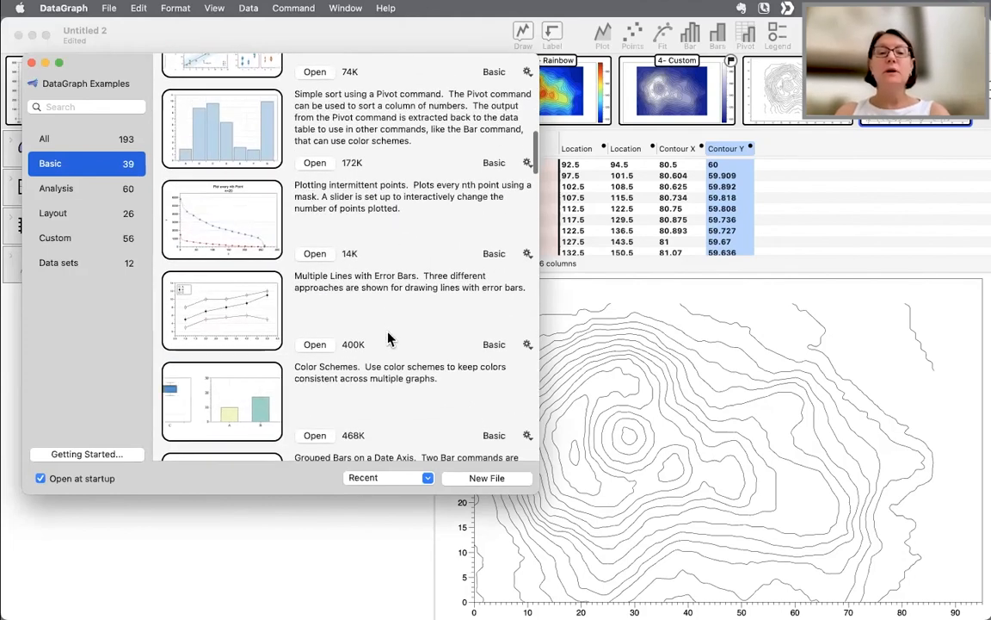
{"action": "scroll", "coordinate": [388, 339], "scroll_direction": "down", "scroll_amount": 4}
{"action": "scroll", "coordinate": [387, 338], "scroll_direction": "up", "scroll_amount": 10}
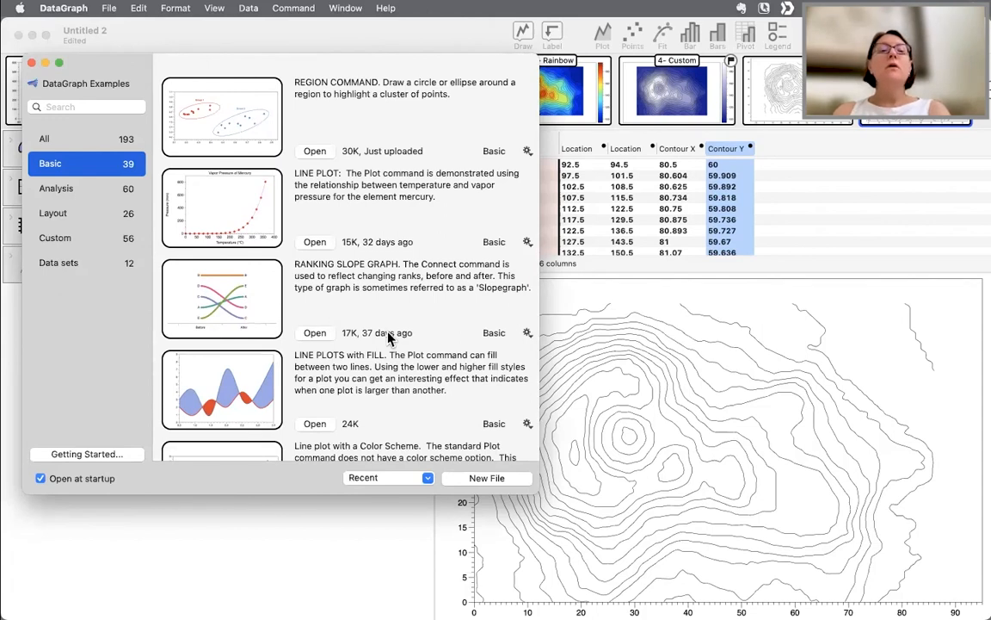
{"action": "scroll", "coordinate": [399, 341], "scroll_direction": "down", "scroll_amount": 1}
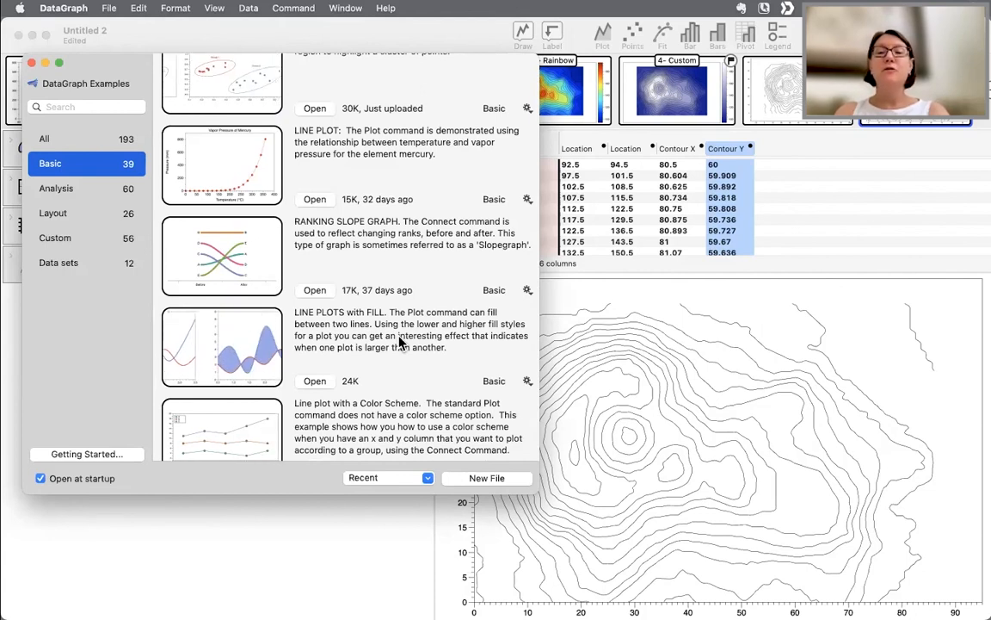
{"action": "scroll", "coordinate": [422, 307], "scroll_direction": "up", "scroll_amount": 1}
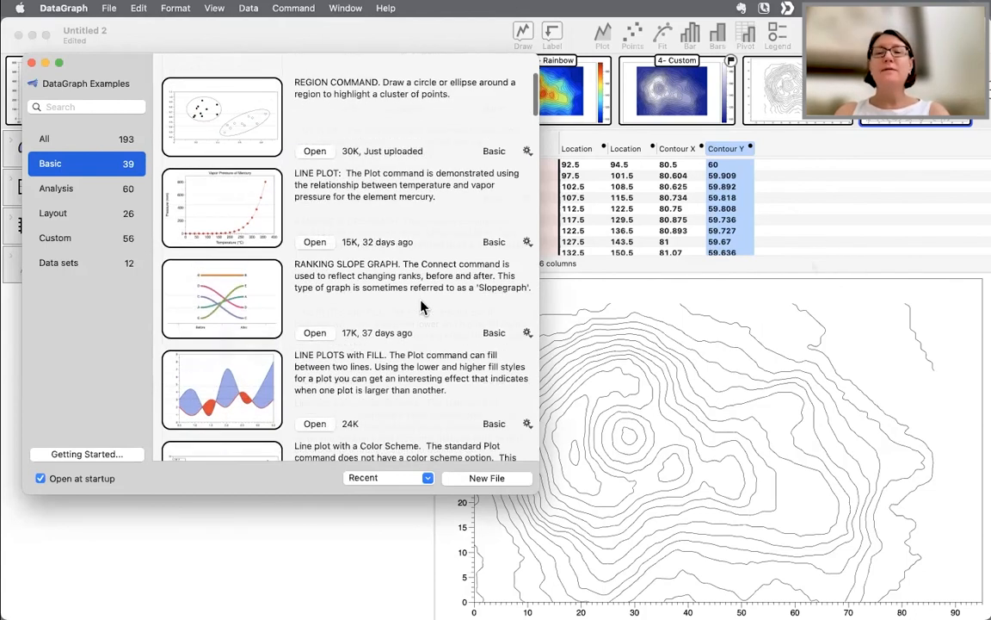